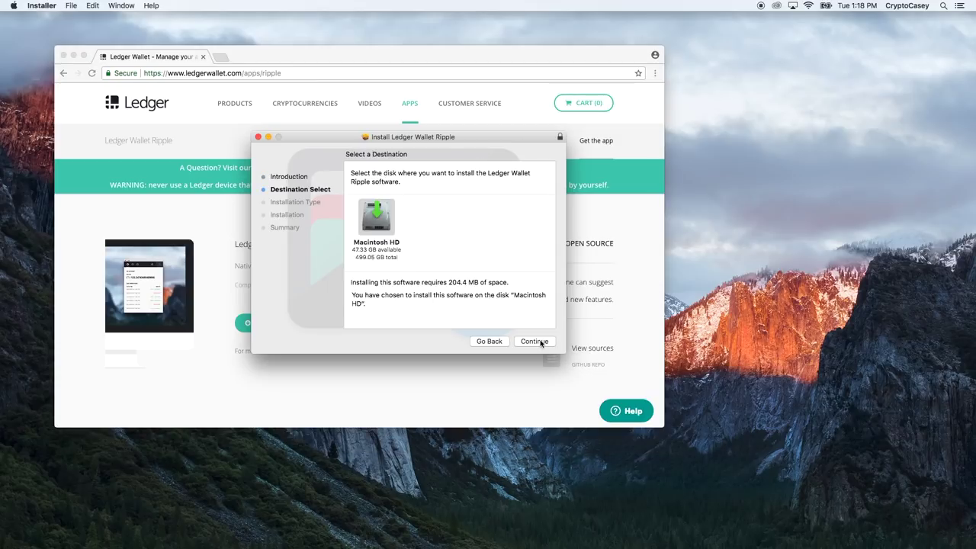
# Step: Install Ledger Wallet Ripple on Macintosh HD, authorize it with the account password, and close the finished installer
pyautogui.click(538, 341)
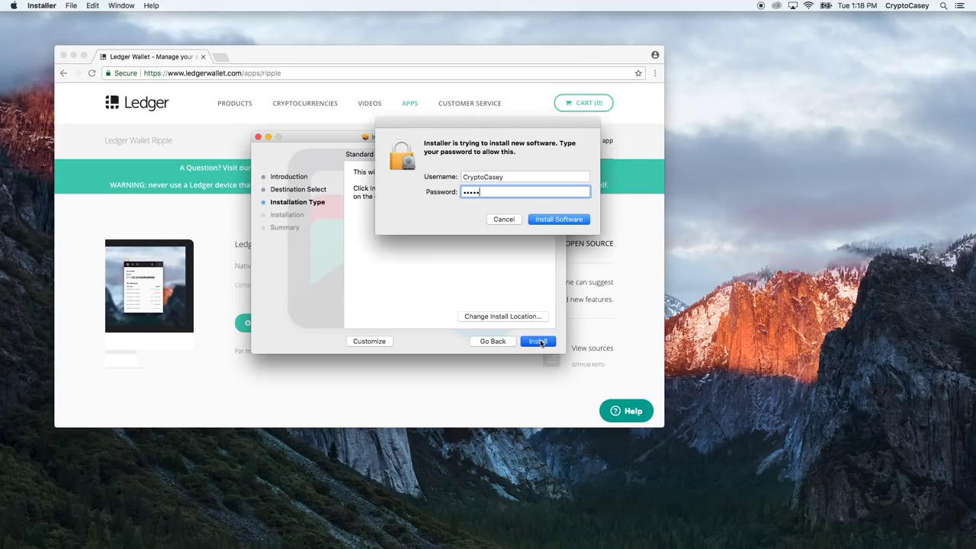
pyautogui.press('Return')
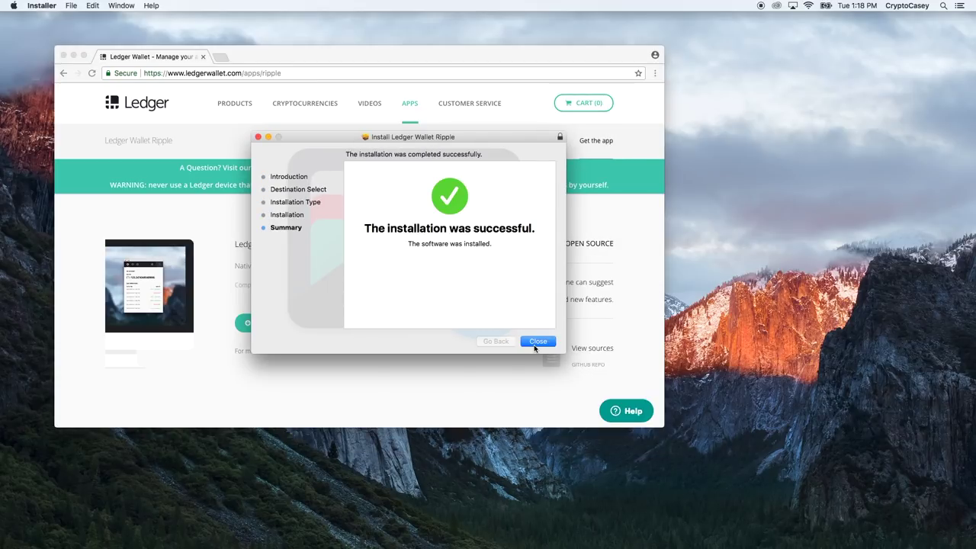
pyautogui.click(538, 342)
# Step: Open chrome://apps in the browser and close the Ledger Wallet Ripple page
pyautogui.click(220, 57)
pyautogui.write('chrome://apps')
pyautogui.press('Return')
pyautogui.click(204, 56)
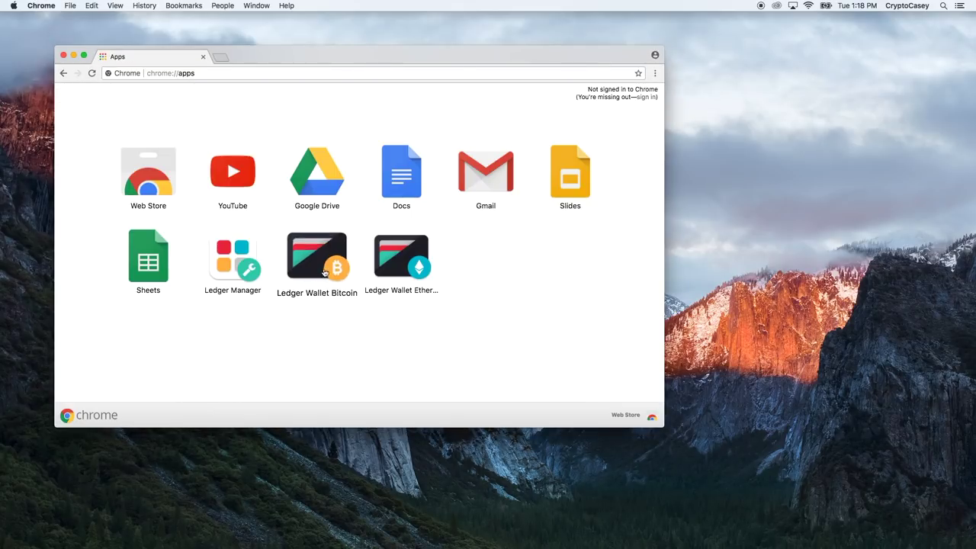
# Step: Launch Ledger Wallet Bitcoin and select the Bitcoin chain with the choice remembered
pyautogui.click(324, 275)
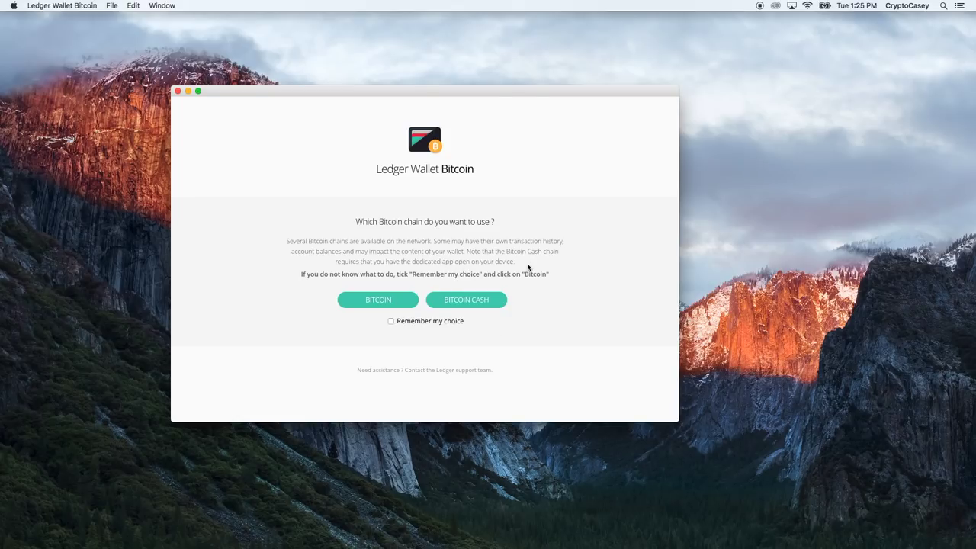
pyautogui.click(391, 321)
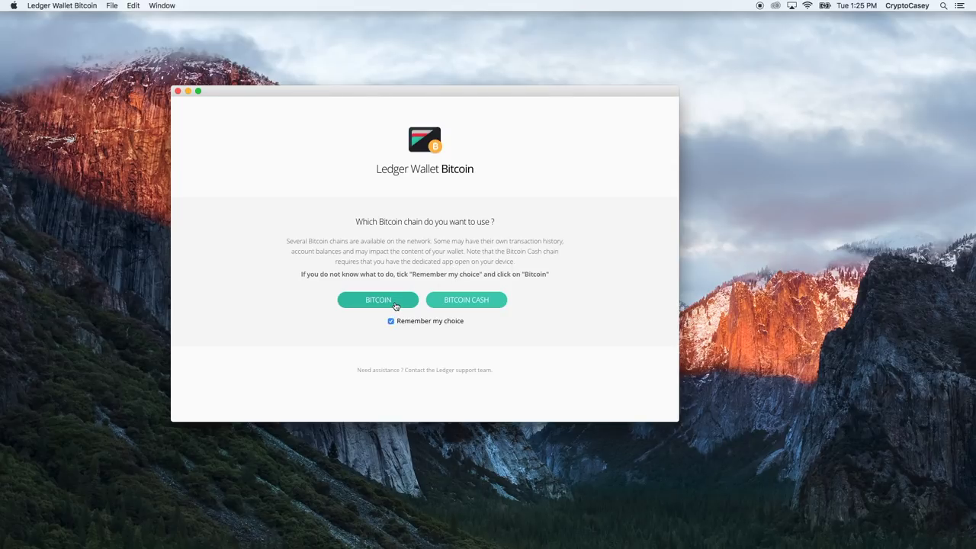
pyautogui.click(397, 303)
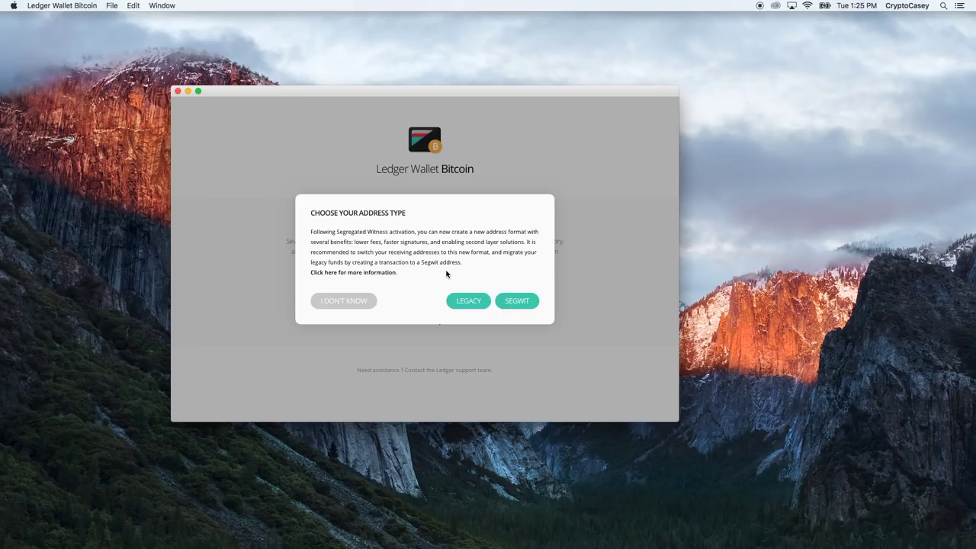
# Step: Read the linked page on Segregated Witness benefits, close it, and choose Segwit as the address type
pyautogui.click(386, 273)
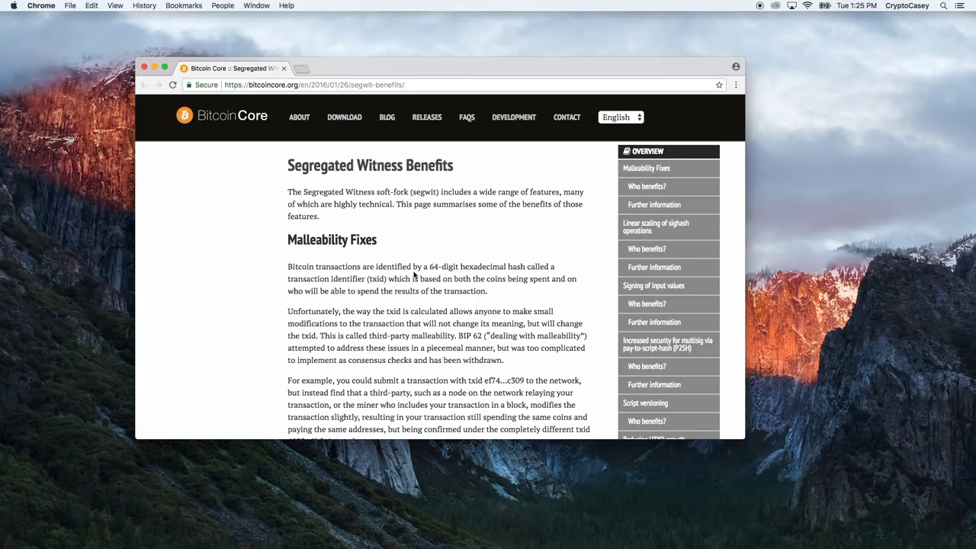
pyautogui.scroll(-15, 426, 276)
pyautogui.click(144, 68)
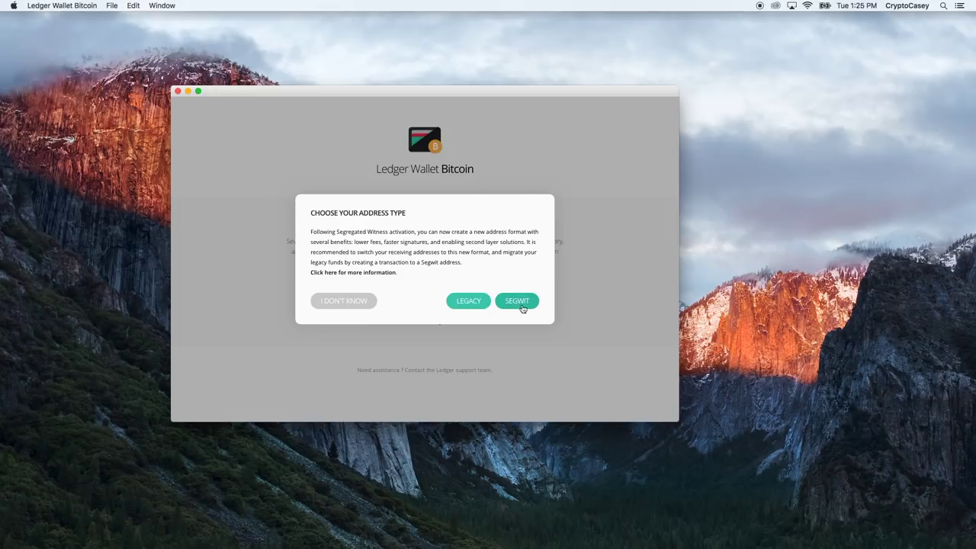
pyautogui.click(516, 301)
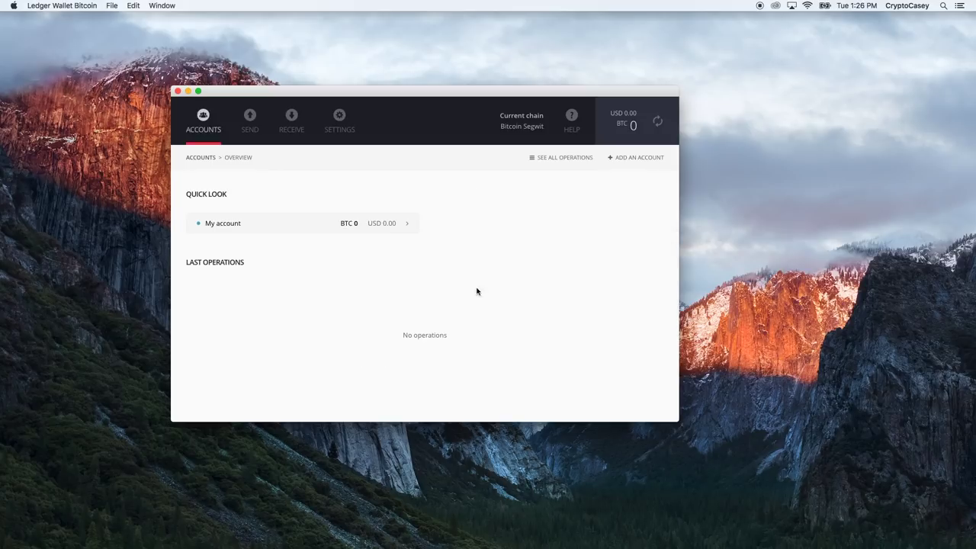
# Step: Open the send form for My account and examine its account-to-debit and transaction fee options
pyautogui.click(250, 224)
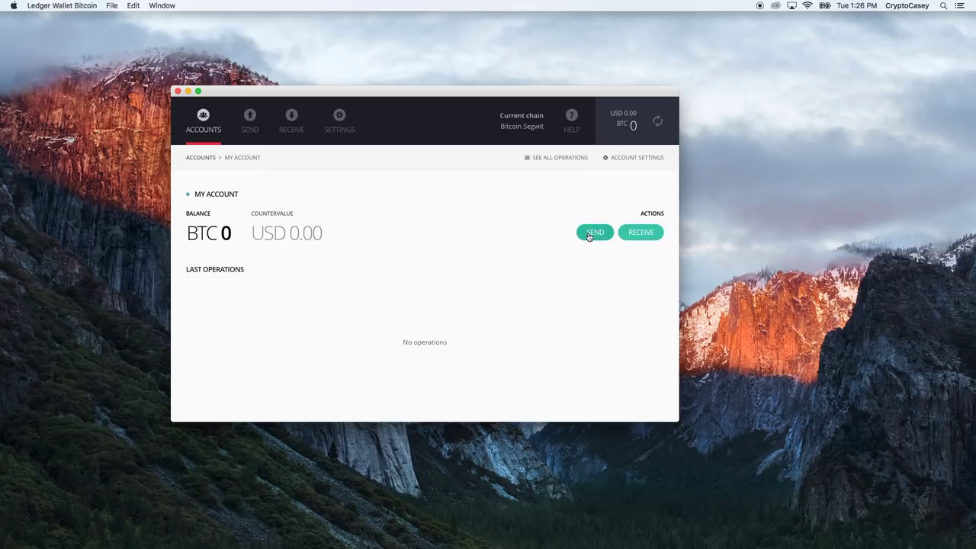
pyautogui.click(244, 131)
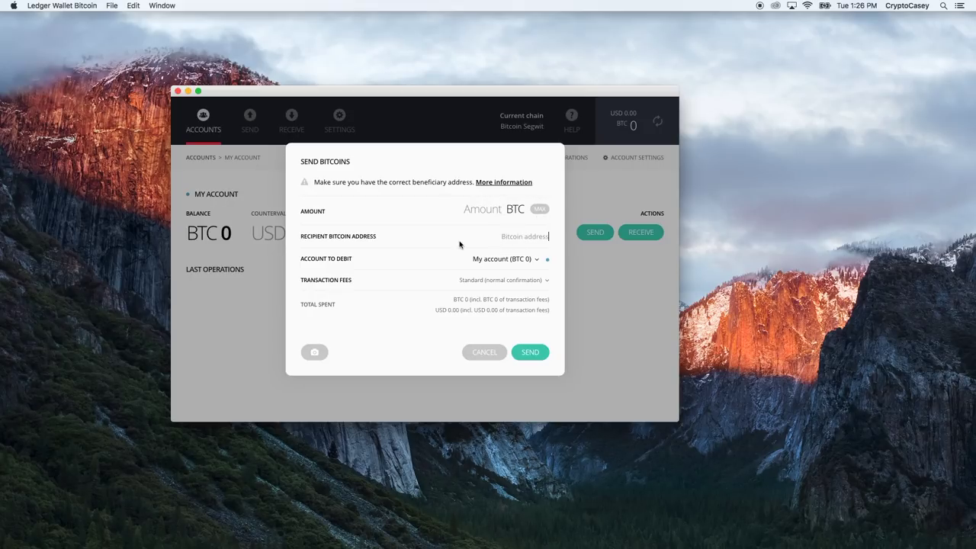
pyautogui.click(499, 259)
pyautogui.click(495, 260)
pyautogui.click(495, 284)
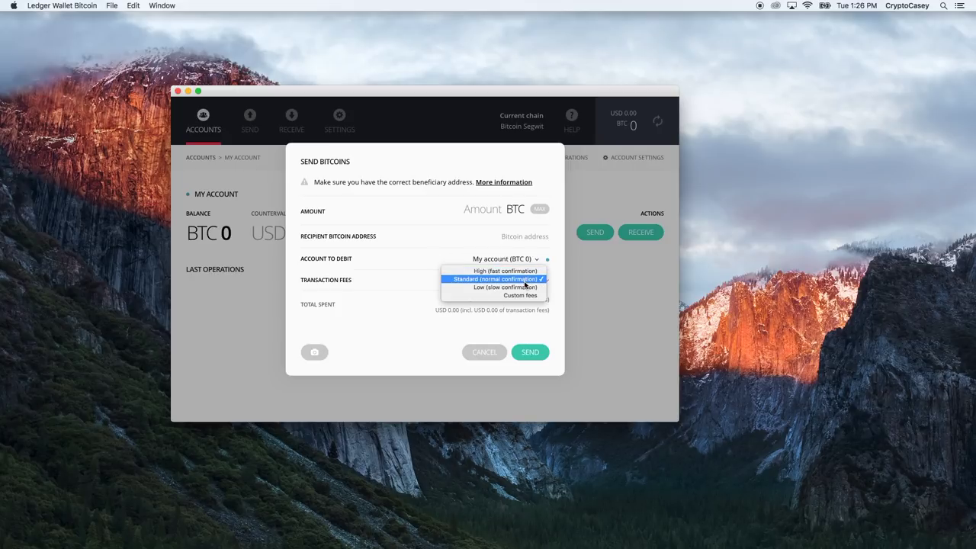
pyautogui.click(447, 326)
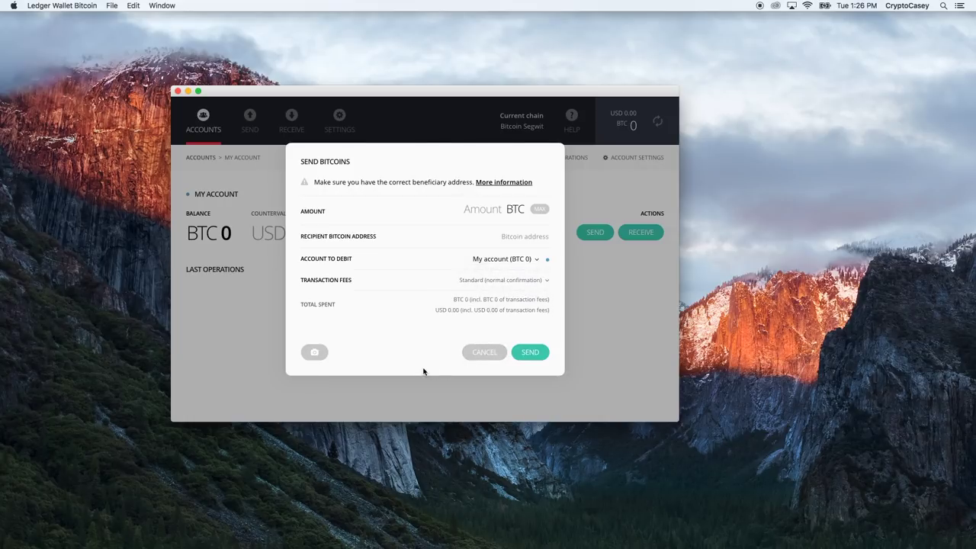
# Step: View the QR code scanner without granting camera access, and cancel both the scan and the send form
pyautogui.click(315, 354)
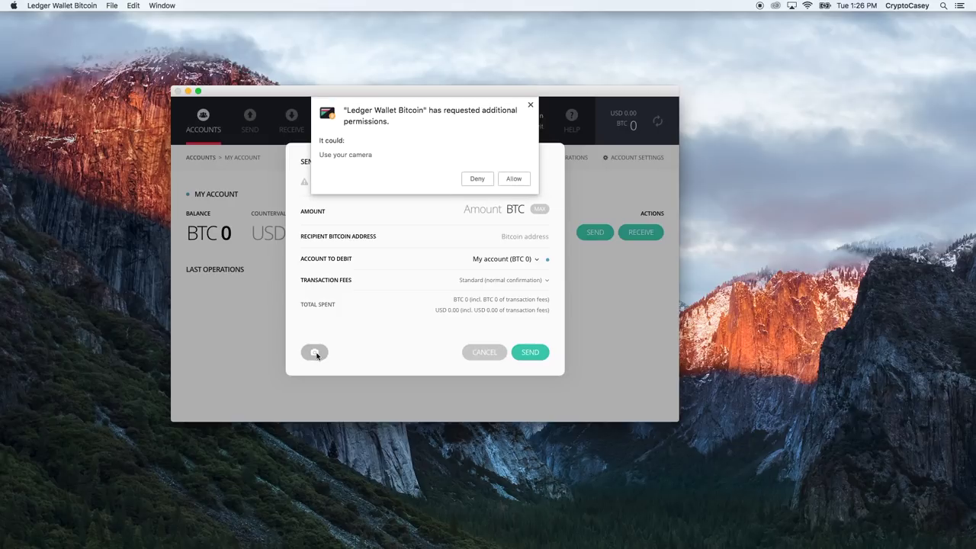
pyautogui.click(530, 104)
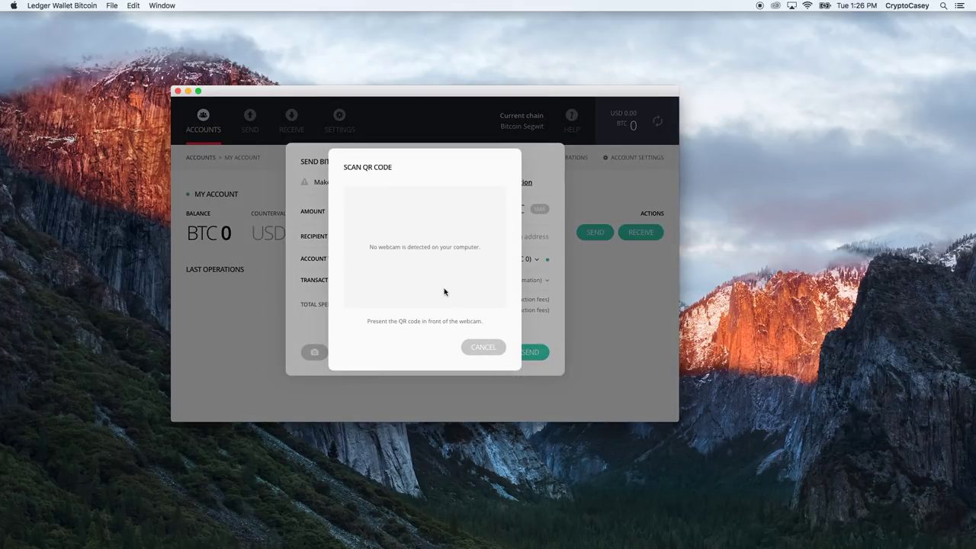
pyautogui.click(479, 350)
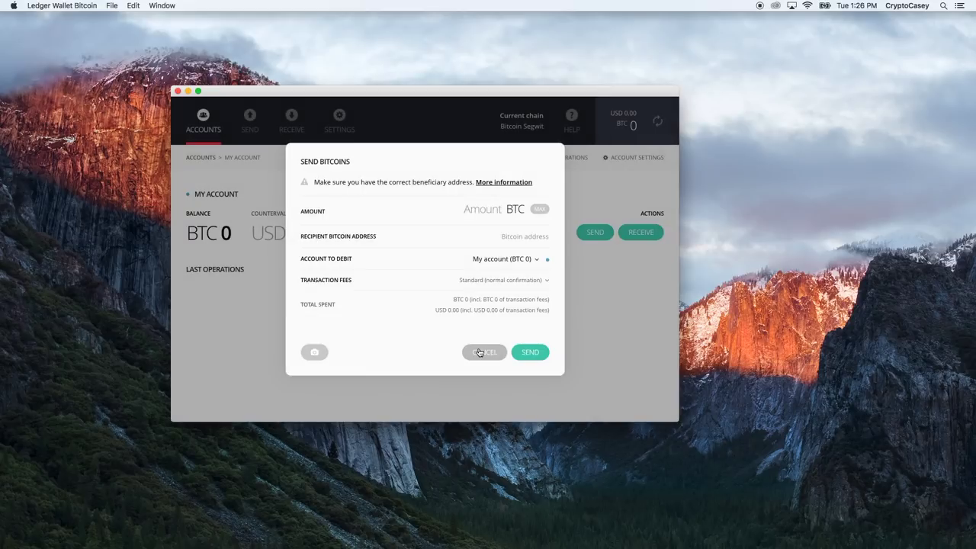
pyautogui.click(479, 351)
# Step: Display the Bitcoin receiving address for My account on the device, highlight it for review, and close the receive form
pyautogui.click(297, 122)
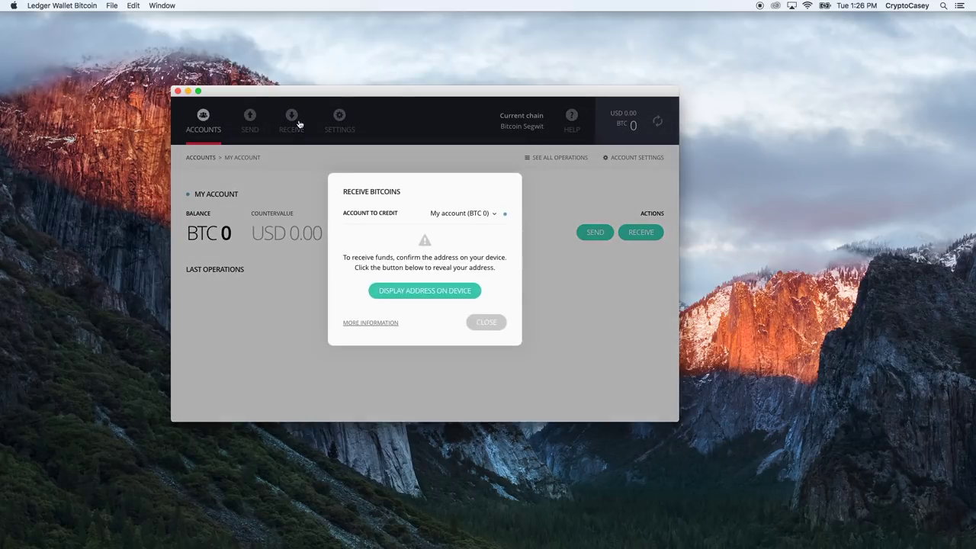
pyautogui.click(439, 295)
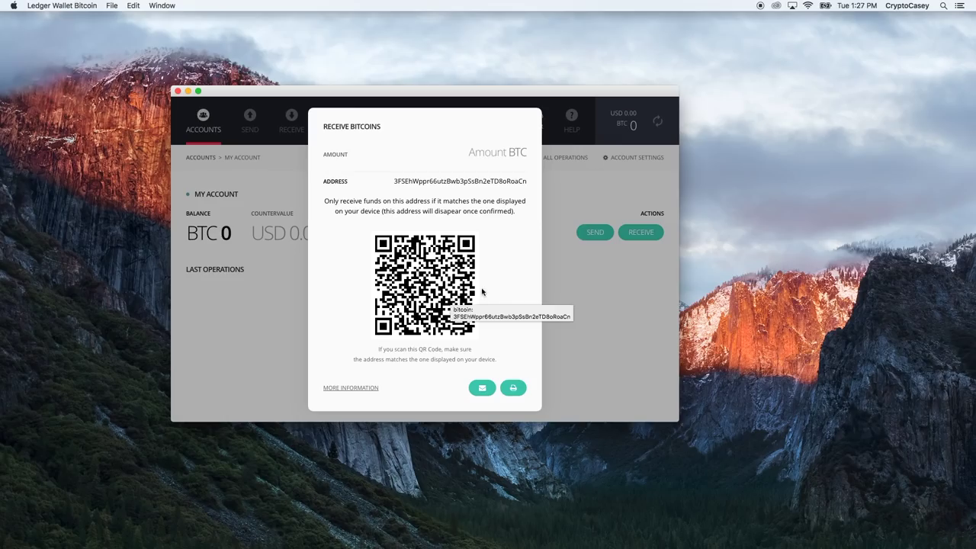
pyautogui.moveTo(391, 183); pyautogui.dragTo(535, 183)
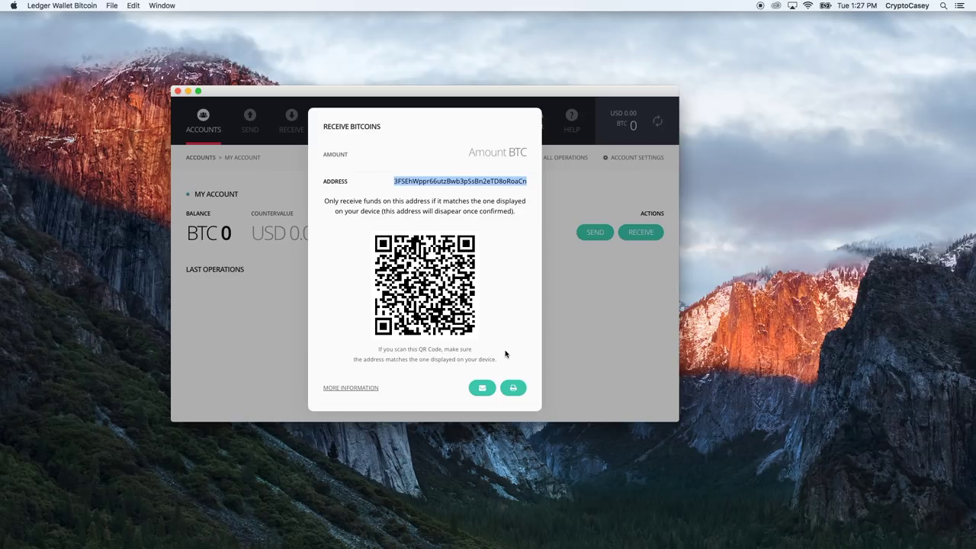
pyautogui.click(494, 181)
pyautogui.click(502, 152)
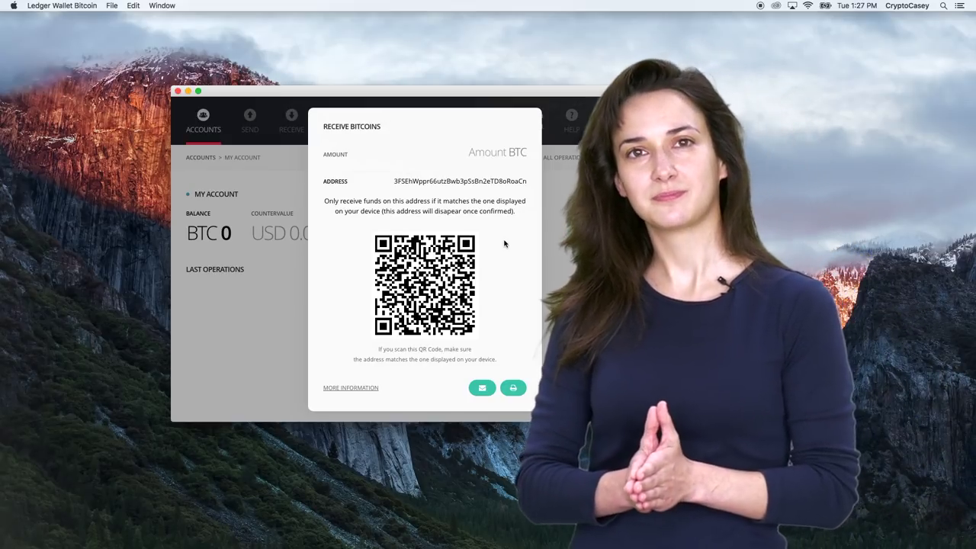
pyautogui.press('Escape')
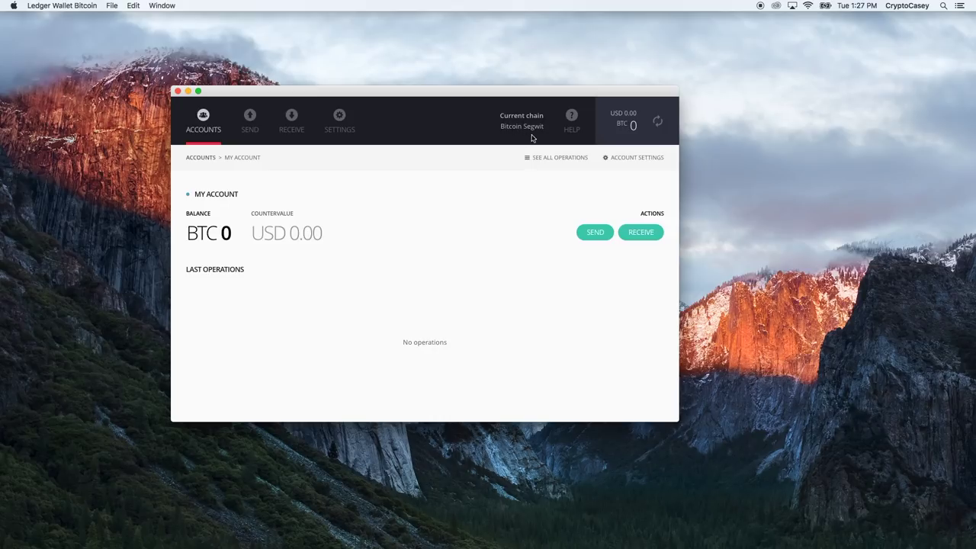
# Step: Open the wallet's display settings and examine the countervalue exchange rate options
pyautogui.click(338, 121)
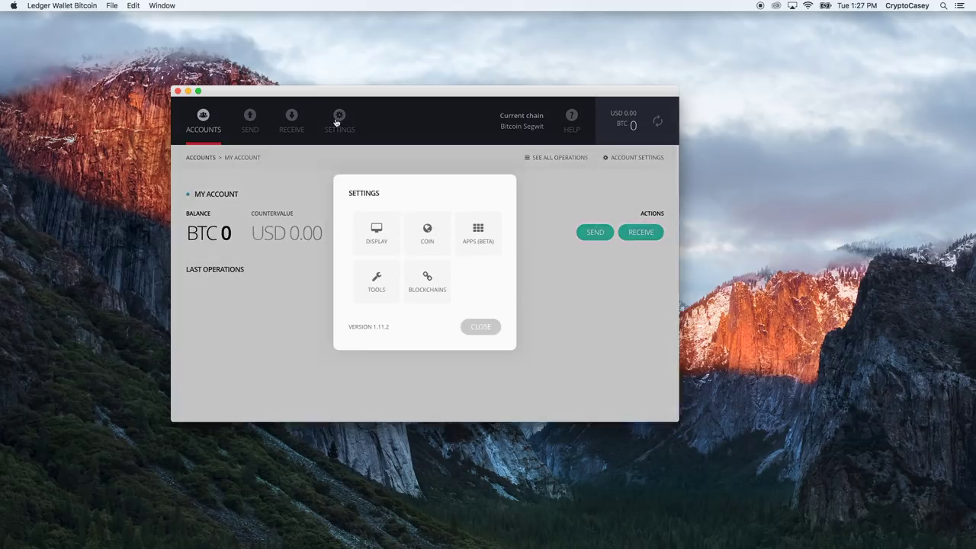
pyautogui.click(376, 227)
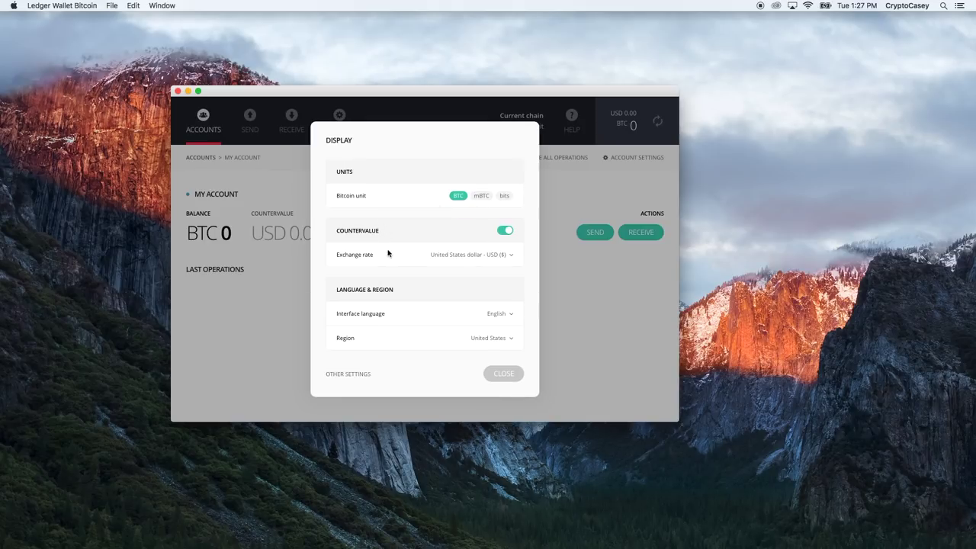
pyautogui.click(479, 256)
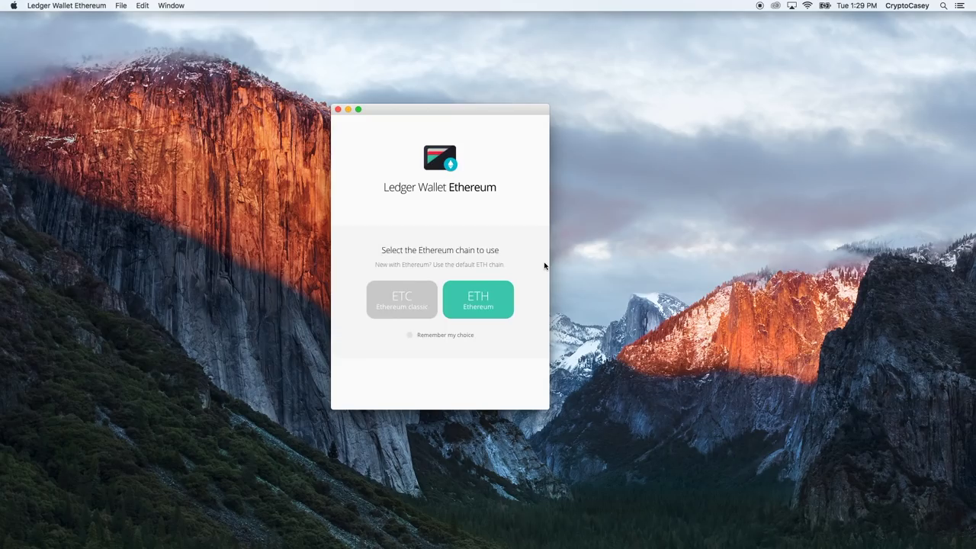
# Step: Select the ETH chain in Ledger Wallet Ethereum with the choice remembered
pyautogui.click(408, 336)
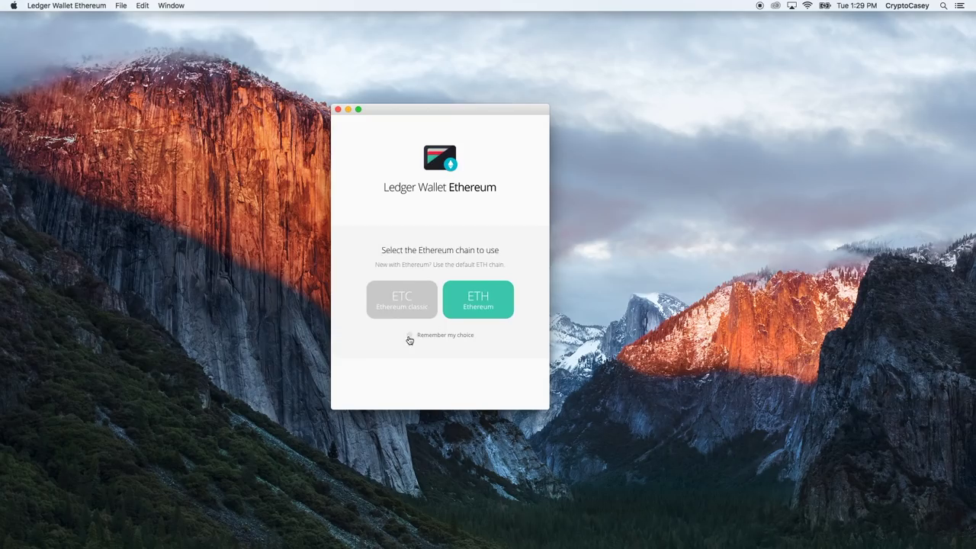
pyautogui.click(486, 314)
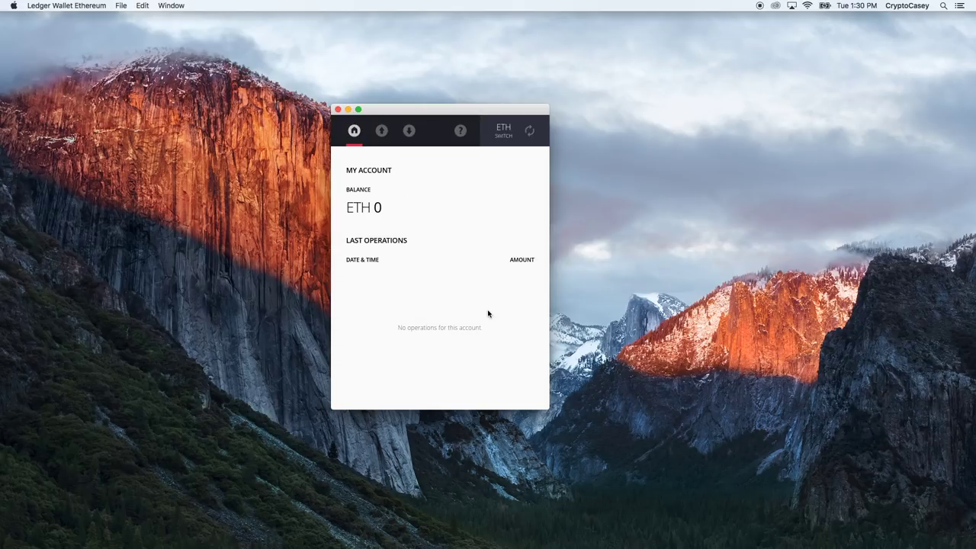
# Step: Examine the Send Ether form and the receiving address in IBAN and HEX formats
pyautogui.click(381, 132)
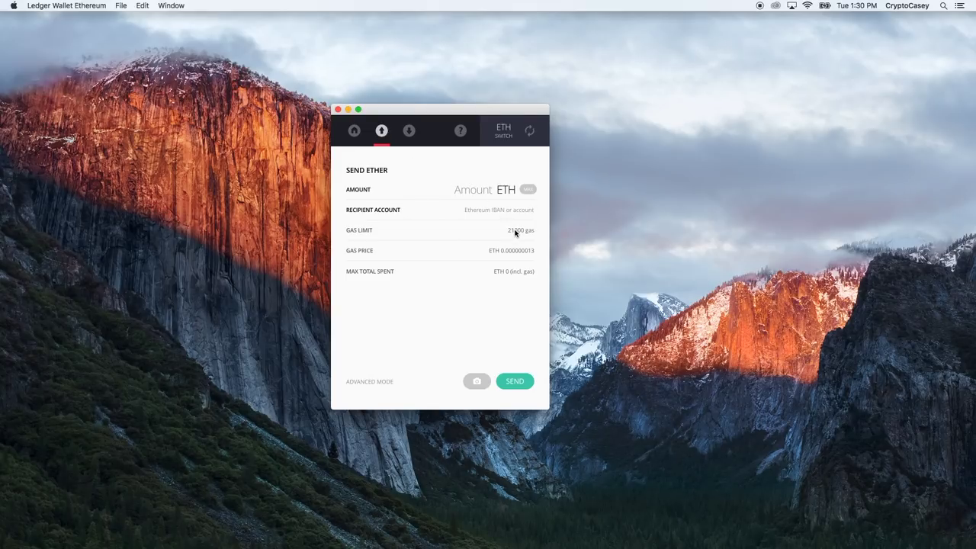
pyautogui.click(407, 135)
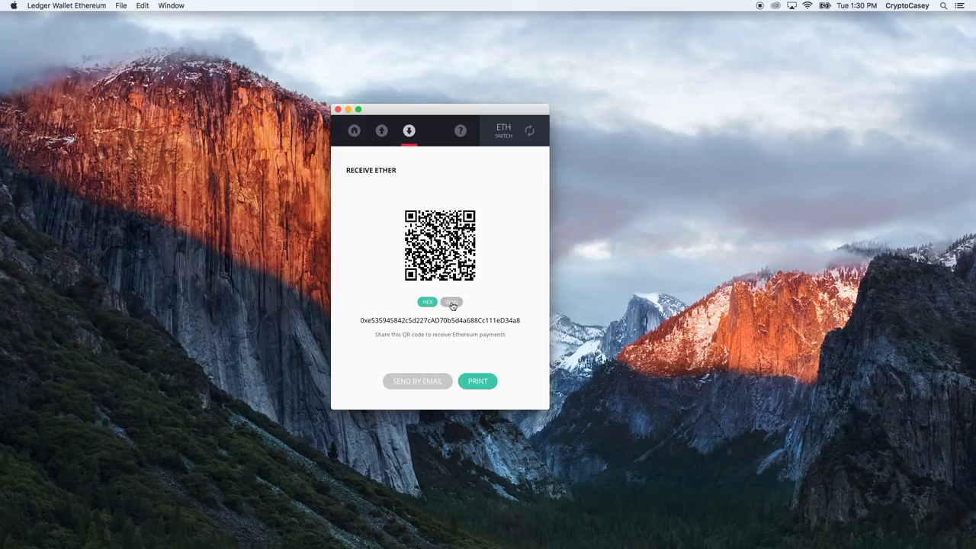
pyautogui.click(451, 302)
pyautogui.click(429, 302)
# Step: View the Ethereum wallet's help page, return to the account overview, and close the wallet
pyautogui.click(461, 133)
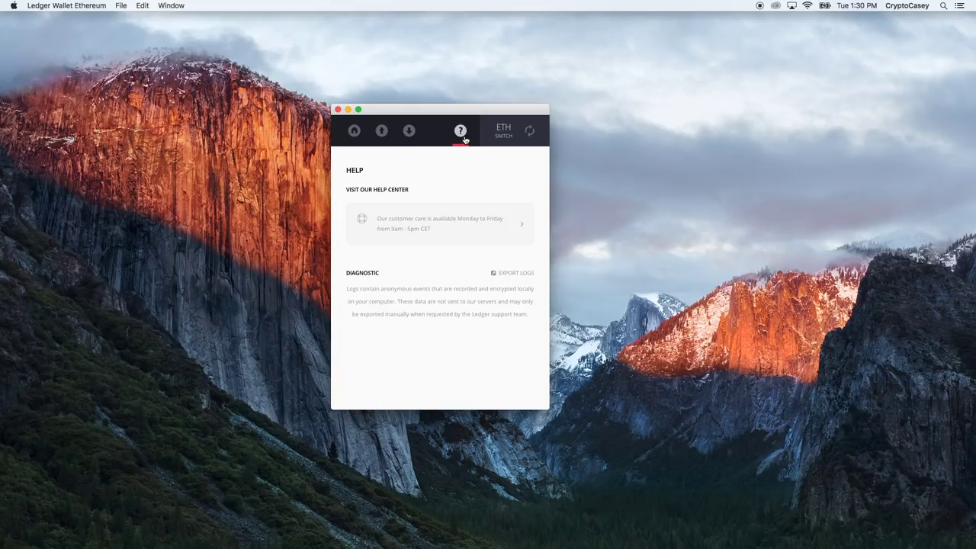
pyautogui.click(355, 136)
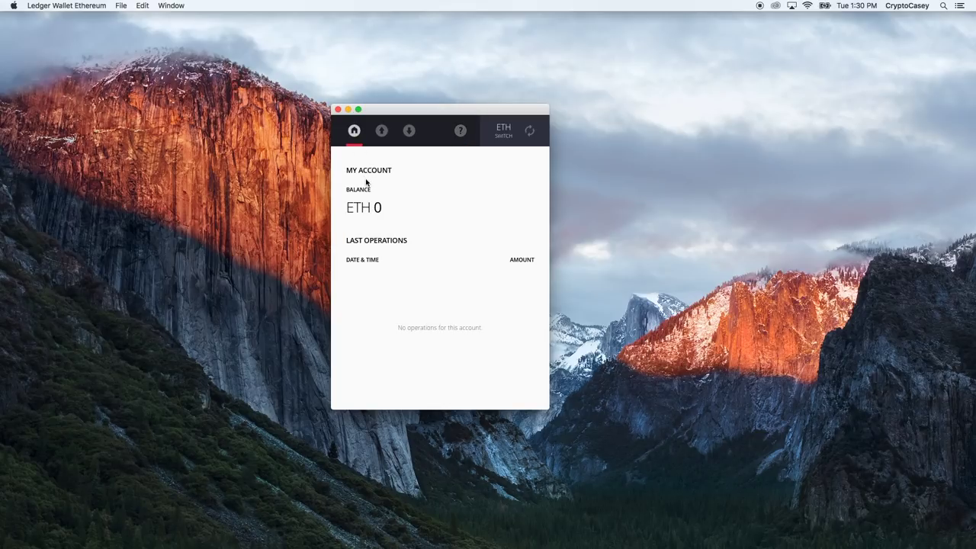
pyautogui.click(338, 109)
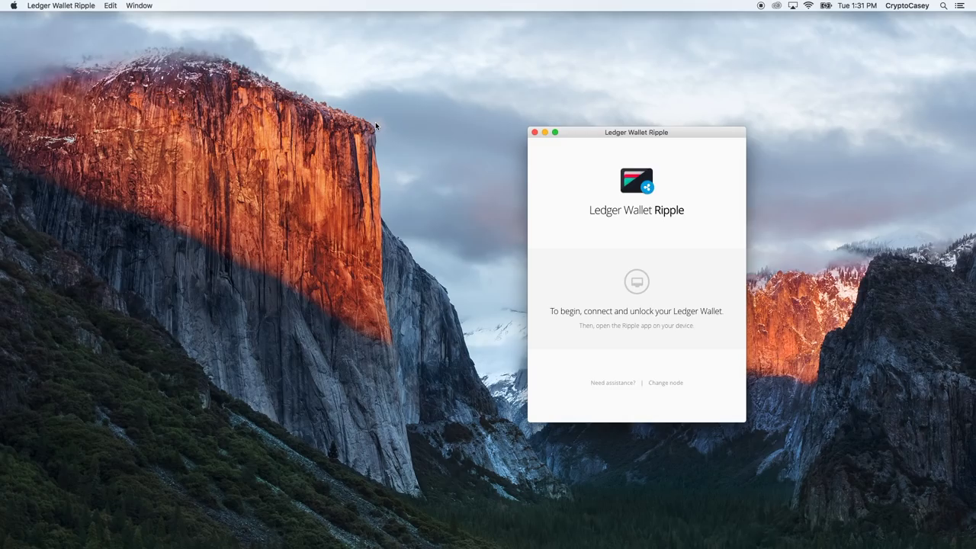
# Step: Search the Mac for "ledger" and launch Ledger Manager
pyautogui.click(334, 196)
pyautogui.press('super+space')
pyautogui.write('ledger')
pyautogui.press('Return')
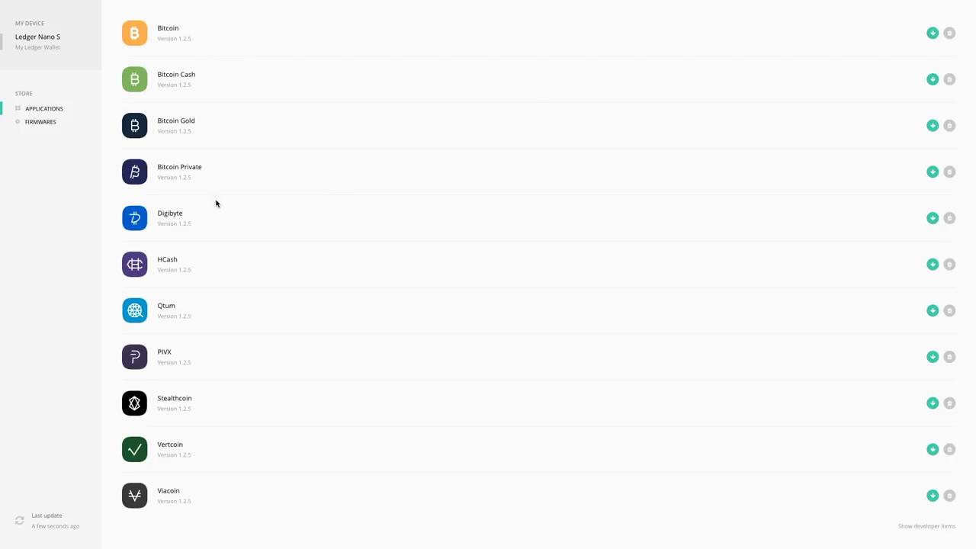
# Step: Find the Ripple application in the store list and install it on the Ledger Nano S
pyautogui.scroll(-5, 381, 241)
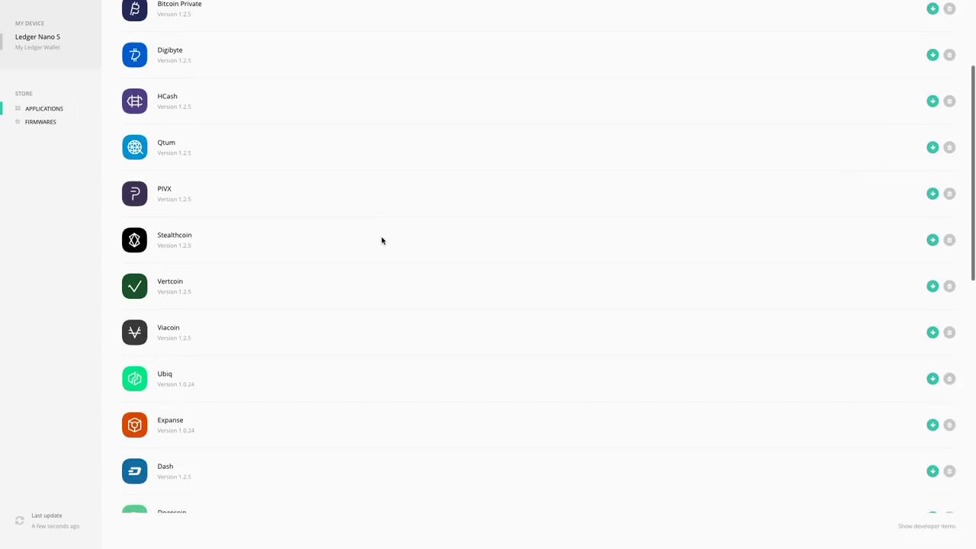
pyautogui.scroll(-2, 381, 240)
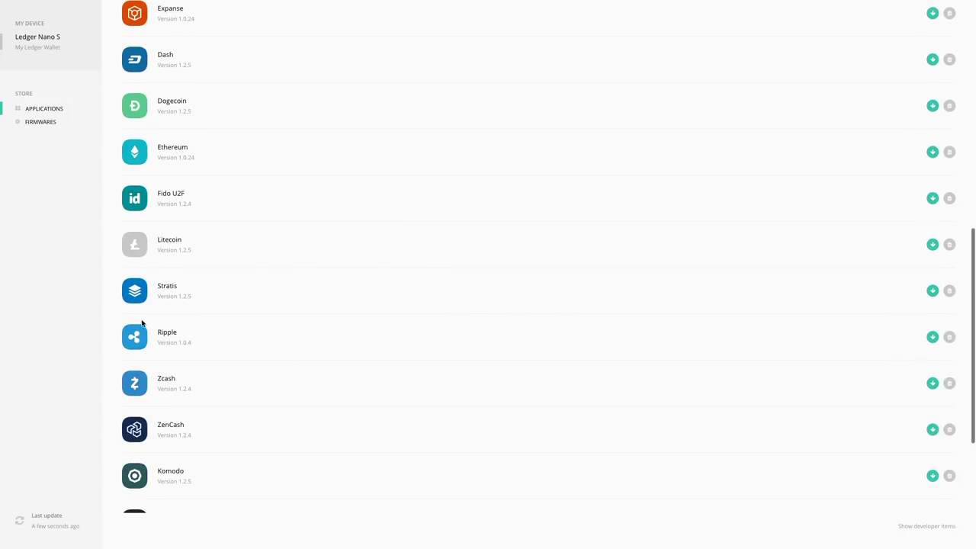
pyautogui.click(931, 337)
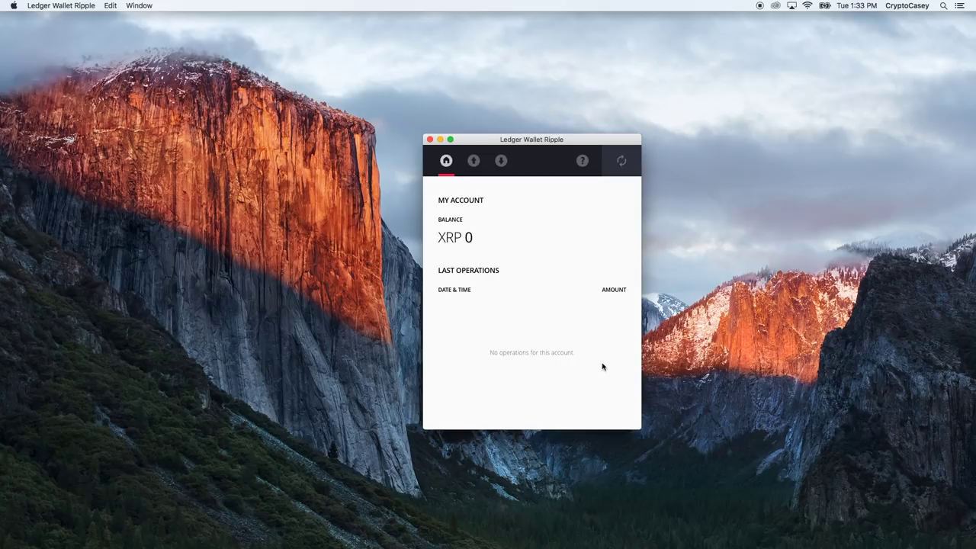
# Step: View the Ripple wallet's Send XRP form and its receive page
pyautogui.click(474, 162)
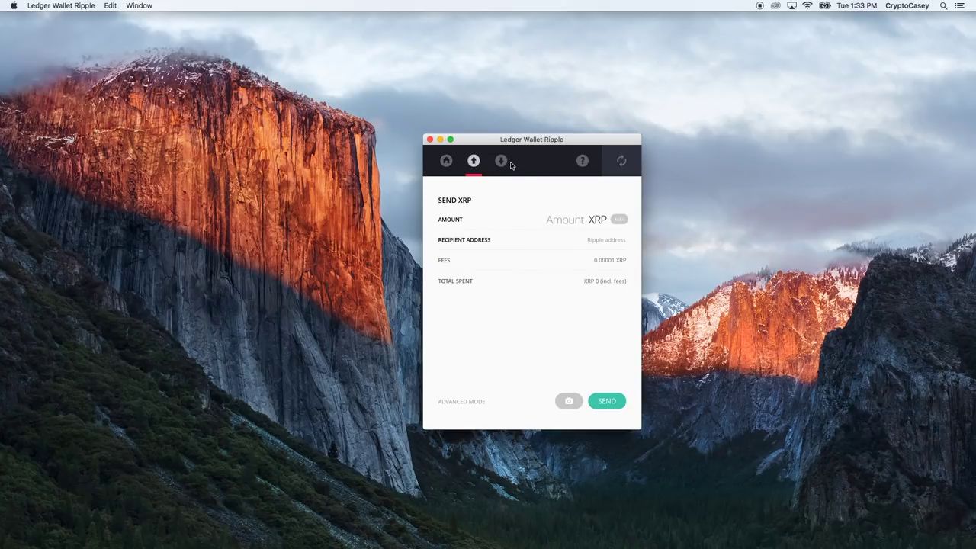
pyautogui.click(502, 162)
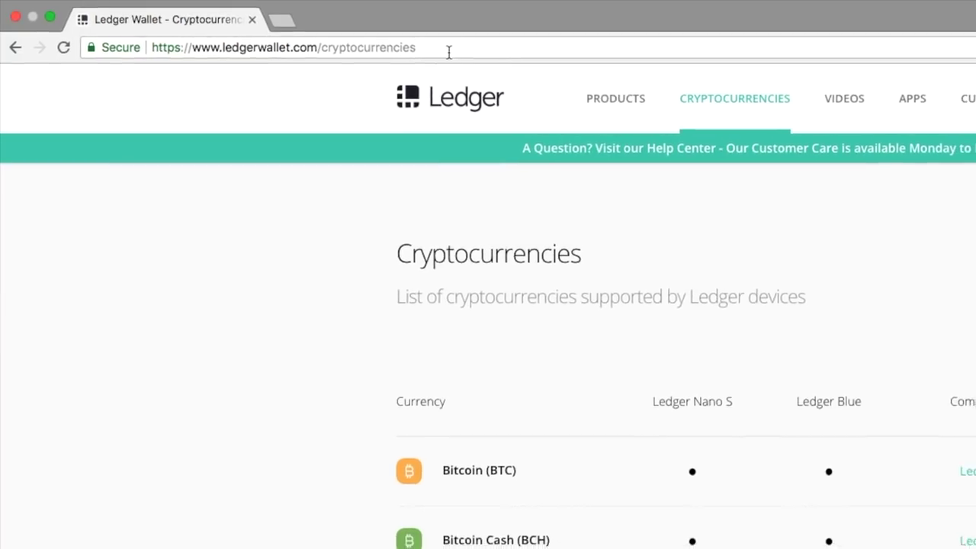
# Step: On ledgerwallet.com/cryptocurrencies, examine the supported currencies list, especially the Ledger Nano S and Compatible wallet columns
pyautogui.click(440, 50)
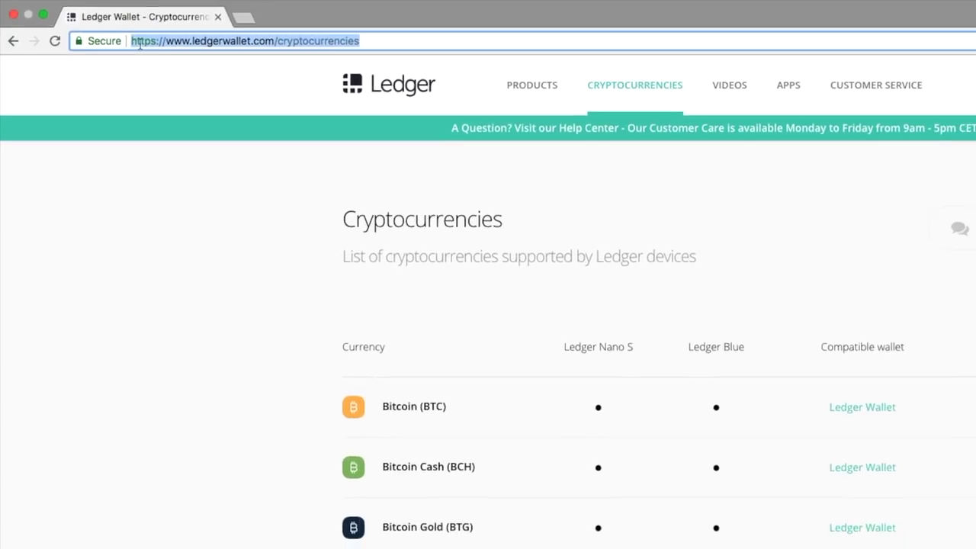
pyautogui.click(754, 225)
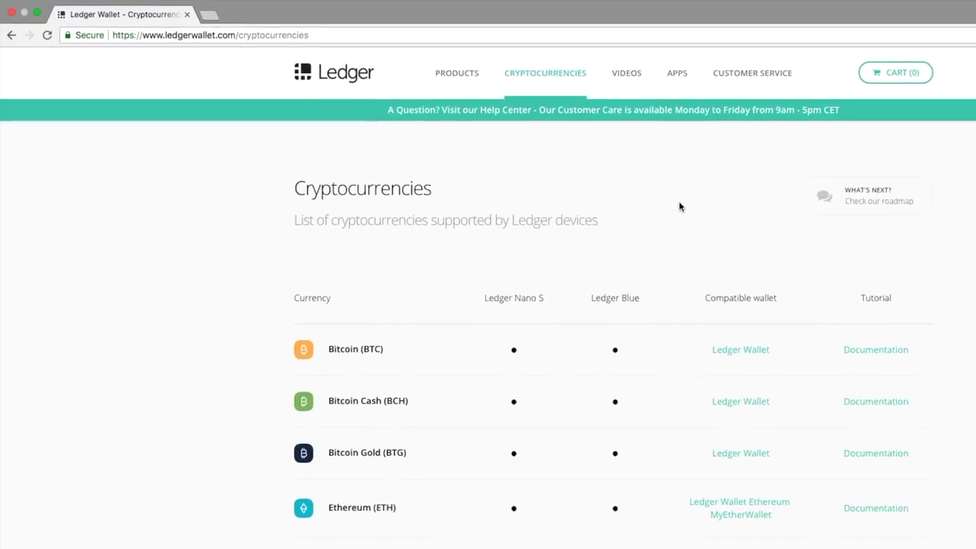
pyautogui.moveTo(682, 290); pyautogui.dragTo(758, 293)
pyautogui.scroll(-2, 656, 253)
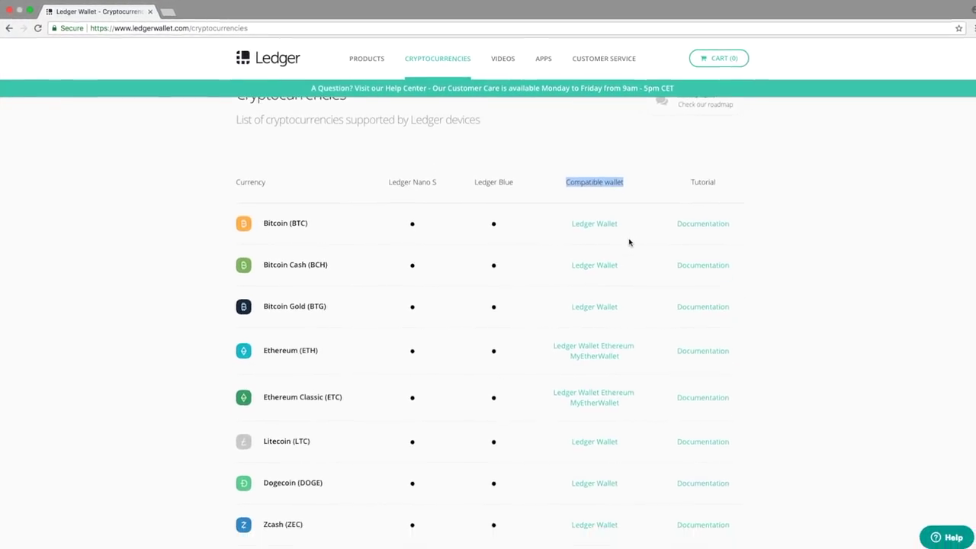
pyautogui.moveTo(385, 165); pyautogui.dragTo(433, 168)
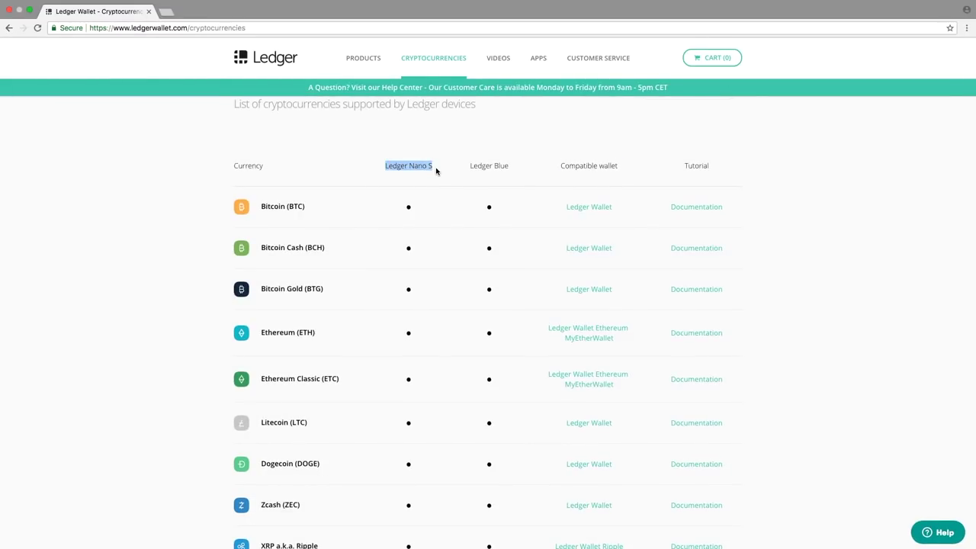
pyautogui.click(633, 176)
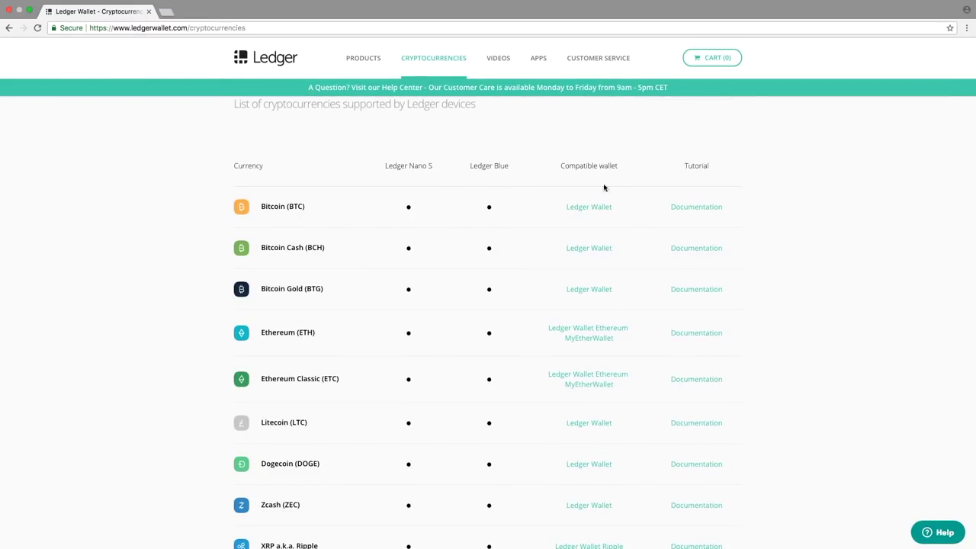
pyautogui.scroll(-10, 611, 220)
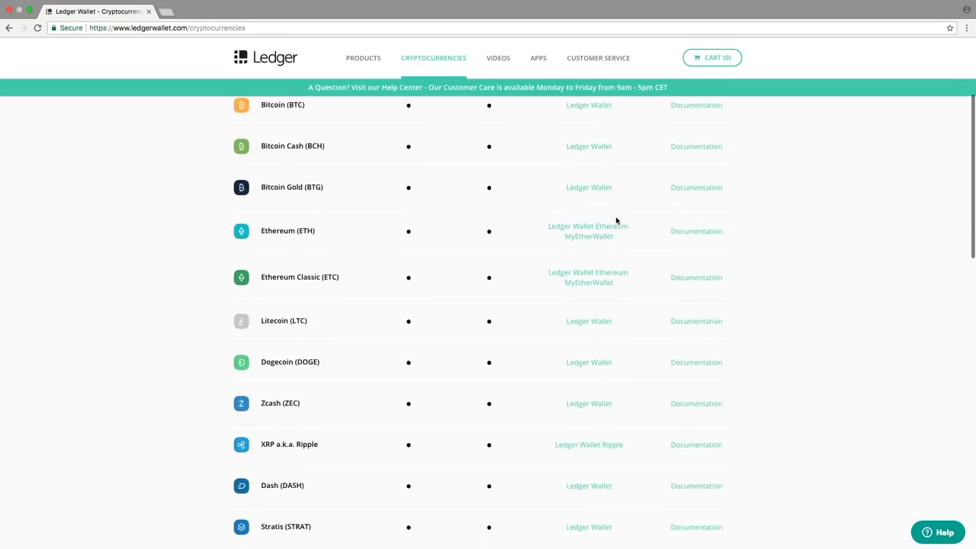
pyautogui.scroll(-5, 618, 220)
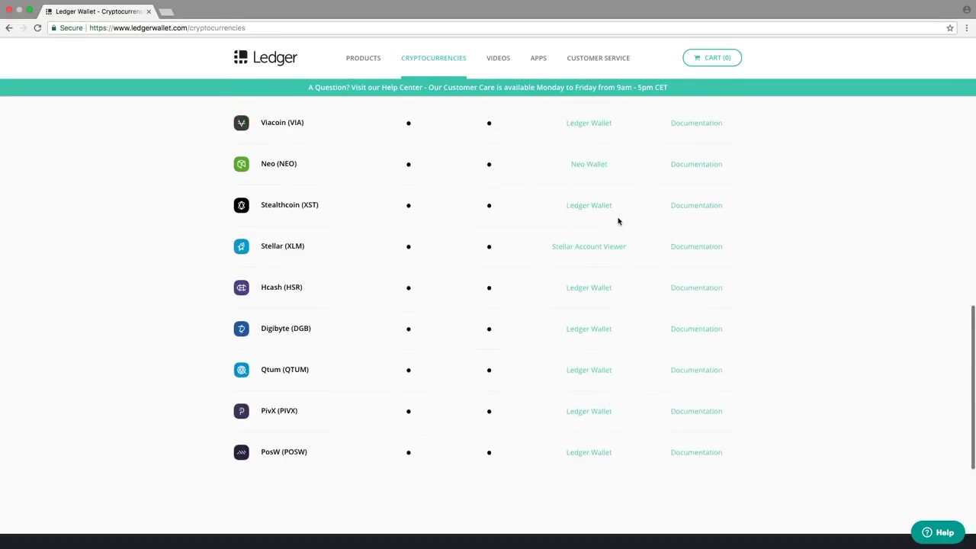
pyautogui.scroll(5, 617, 220)
pyautogui.scroll(5, 617, 220)
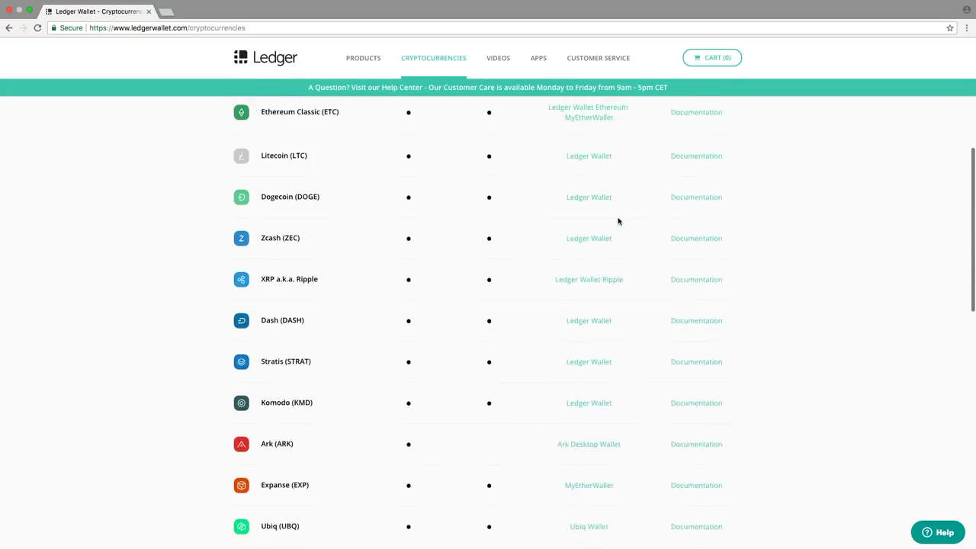
# Step: Go through the currencies from Bitcoin onward and check which compatible wallet each one uses
pyautogui.scroll(1, 618, 220)
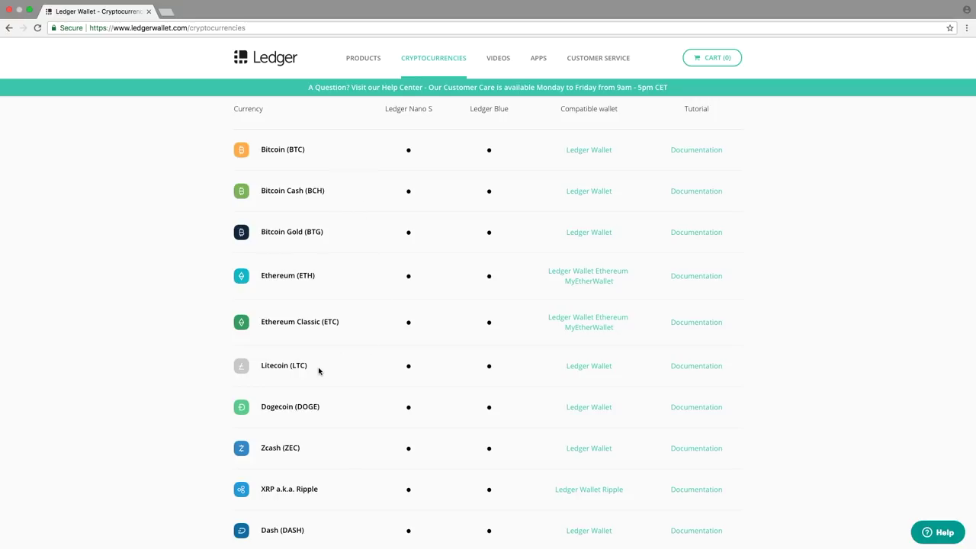
pyautogui.scroll(-1, 320, 369)
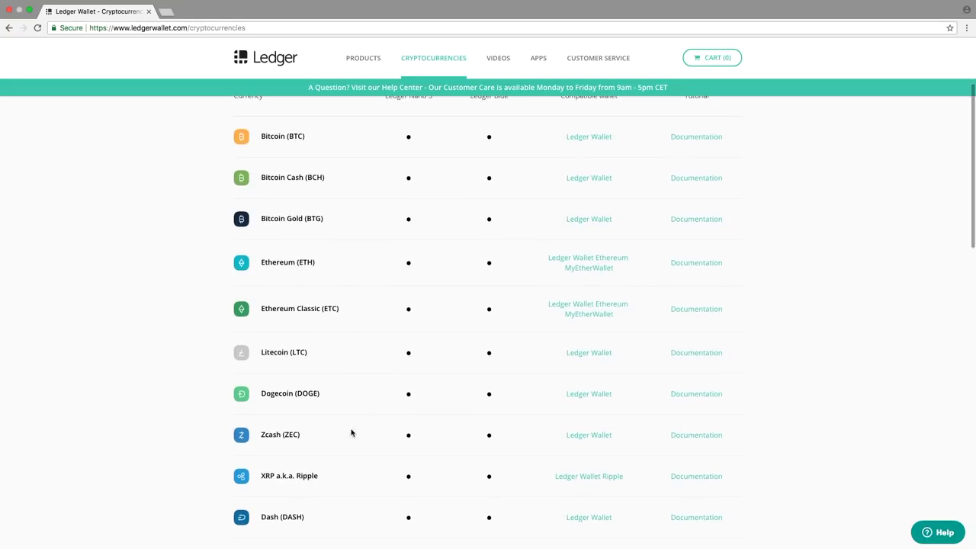
pyautogui.scroll(-3, 327, 444)
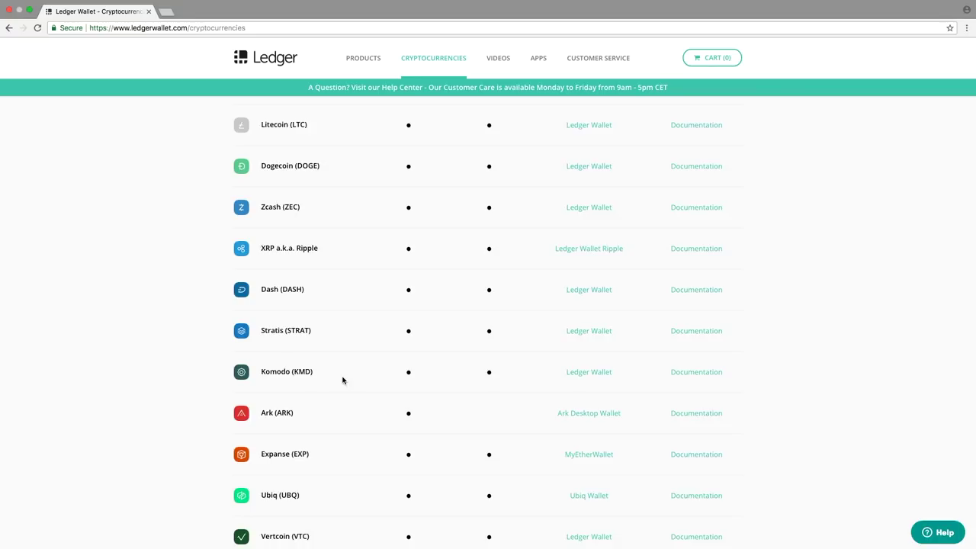
pyautogui.scroll(-2, 342, 380)
pyautogui.scroll(-1, 309, 421)
pyautogui.scroll(-1, 311, 419)
pyautogui.scroll(-2, 330, 384)
pyautogui.scroll(-1, 331, 384)
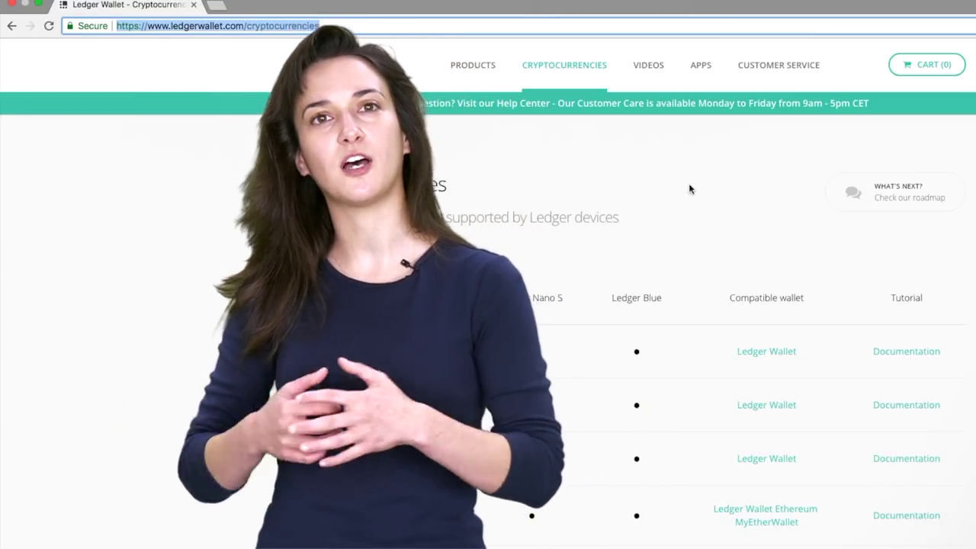
# Step: Review the Compatible wallet column of the supported currencies list again
pyautogui.click(695, 194)
pyautogui.moveTo(728, 298); pyautogui.dragTo(810, 300)
pyautogui.scroll(-1, 812, 301)
pyautogui.scroll(-2, 810, 300)
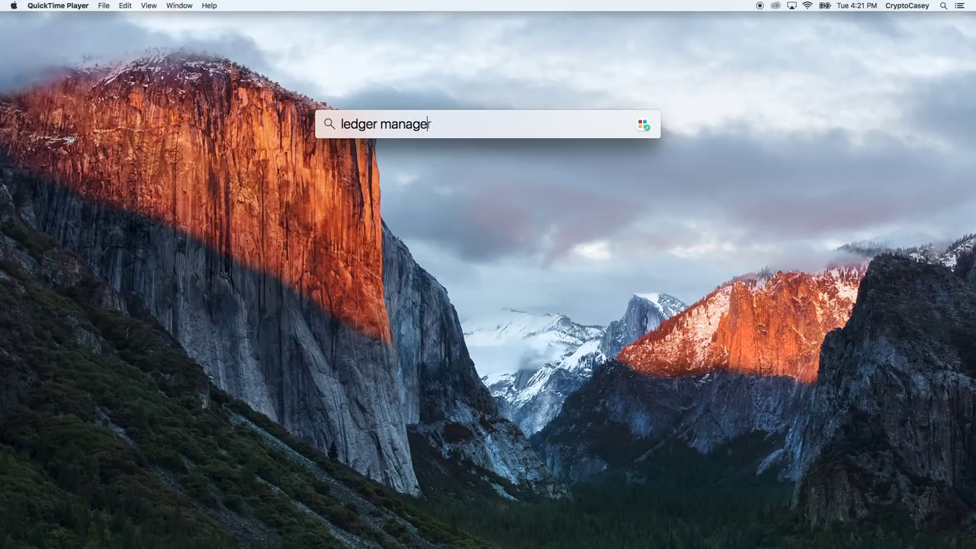
# Step: Launch Ledger Manager, widen its window, and install the Litecoin application on the Ledger Nano S
pyautogui.press('Return')
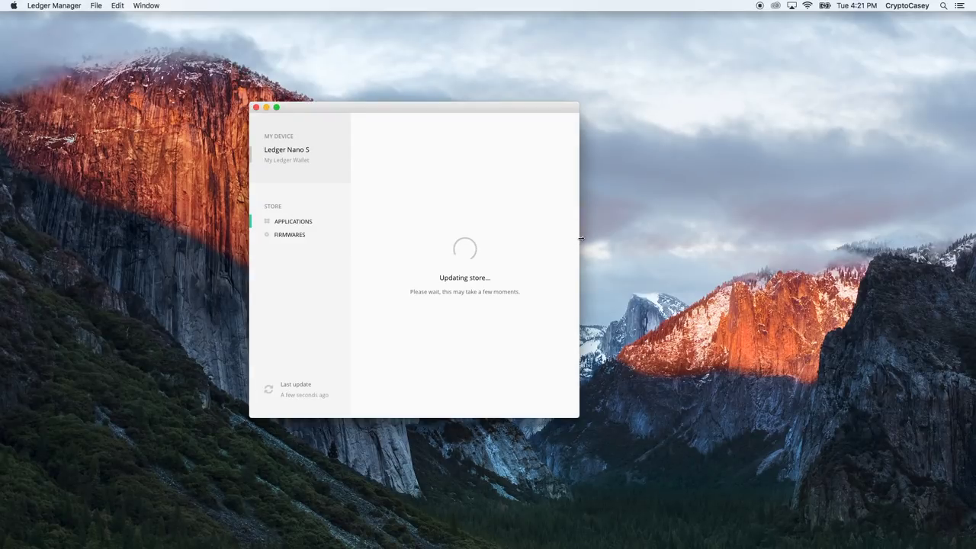
pyautogui.moveTo(586, 238); pyautogui.dragTo(814, 233)
pyautogui.moveTo(522, 106); pyautogui.dragTo(457, 76)
pyautogui.scroll(-10, 555, 209)
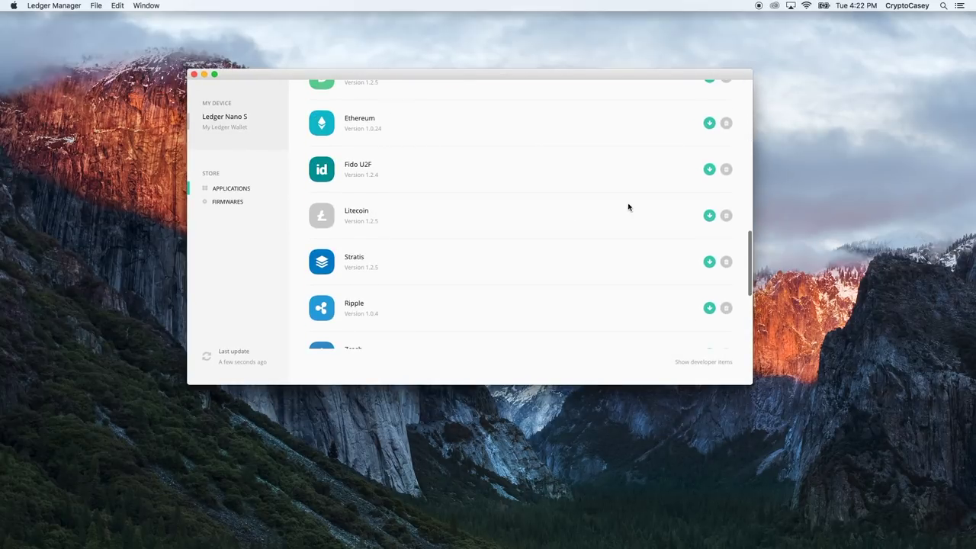
pyautogui.click(708, 215)
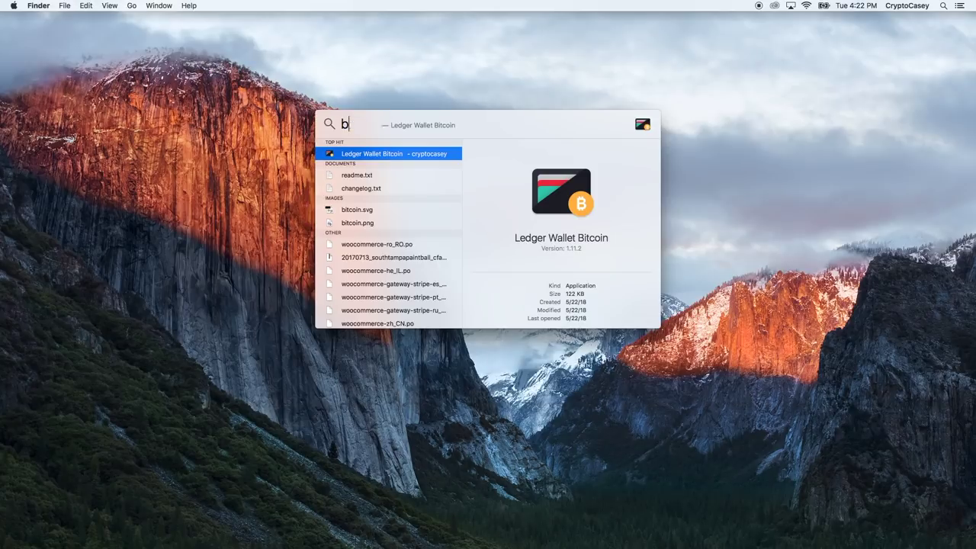
# Step: Search the Mac for "bitcoin", launch Ledger Wallet Bitcoin with the Segwit address type, and open the account
pyautogui.write('itcoin')
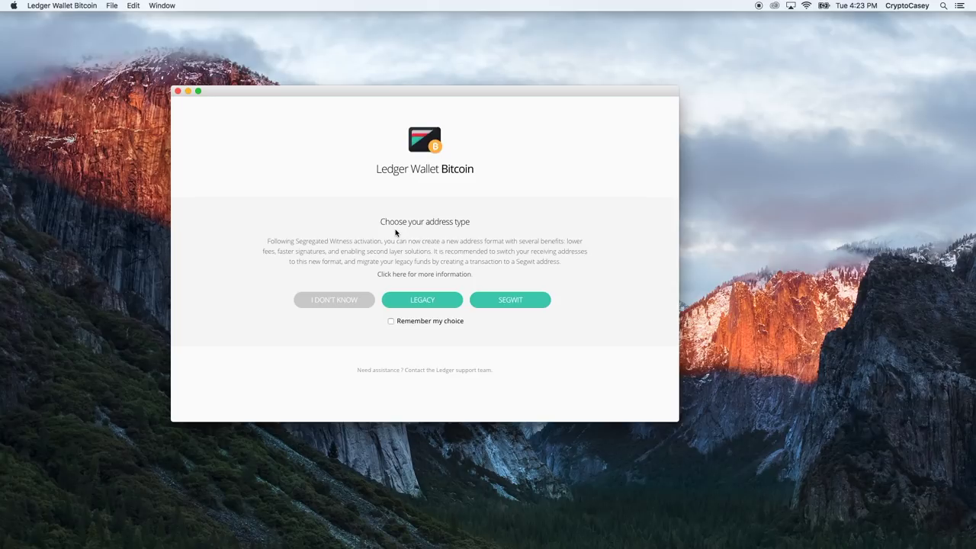
pyautogui.click(497, 301)
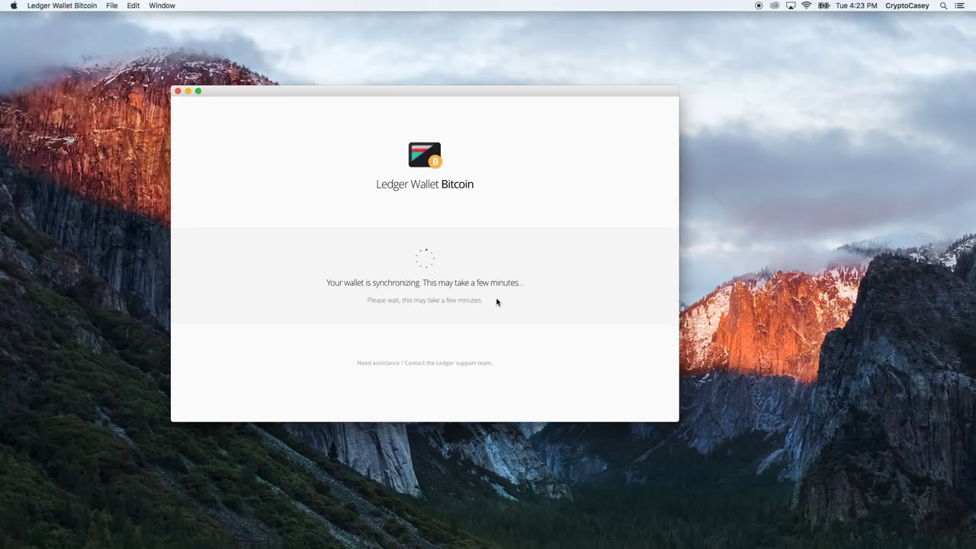
pyautogui.click(344, 225)
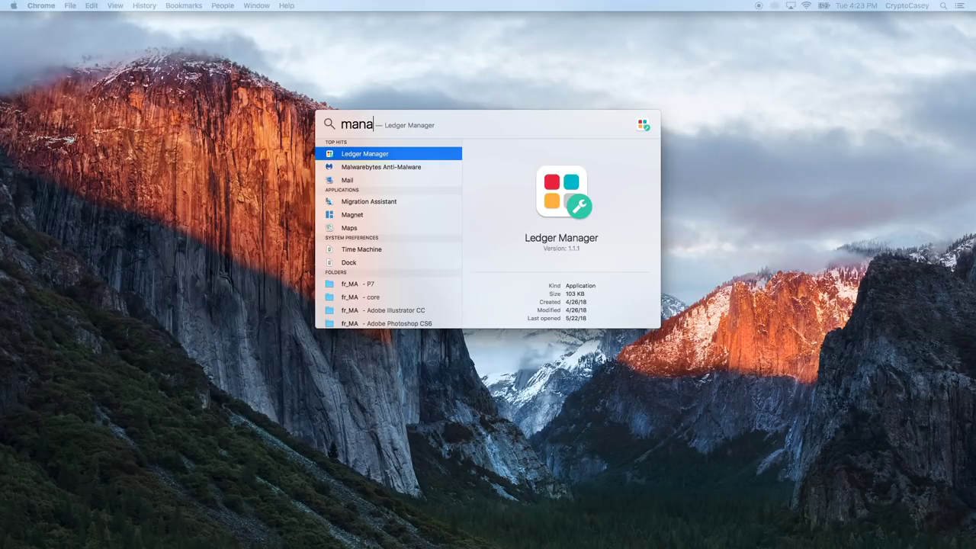
# Step: Launch Ledger Manager again and install the PIVX application on the Ledger Nano S
pyautogui.press('Return')
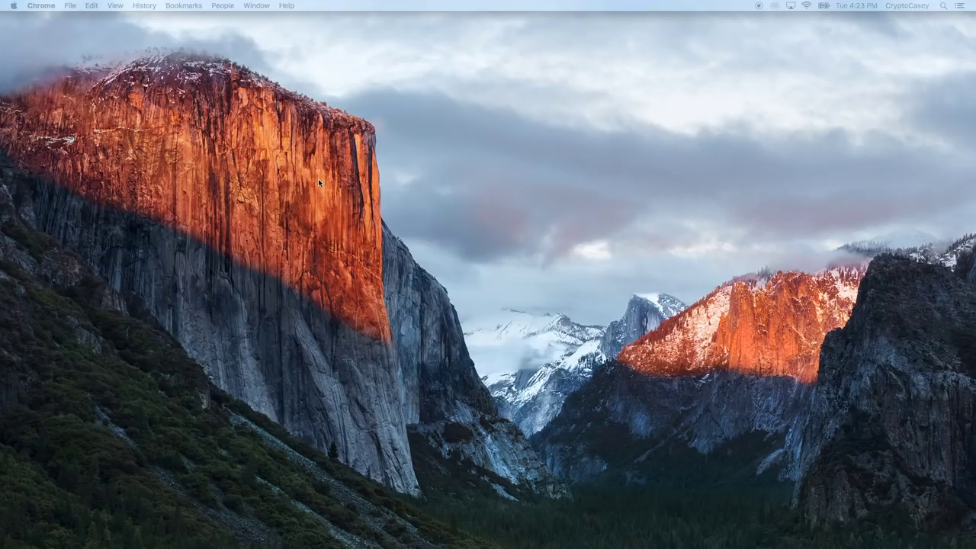
pyautogui.scroll(-8, 492, 257)
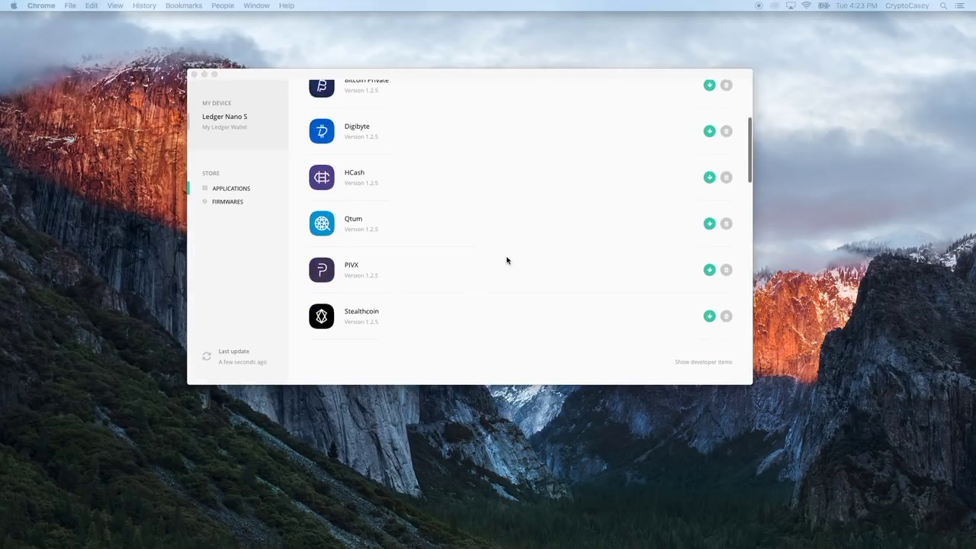
pyautogui.click(708, 176)
pyautogui.click(708, 176)
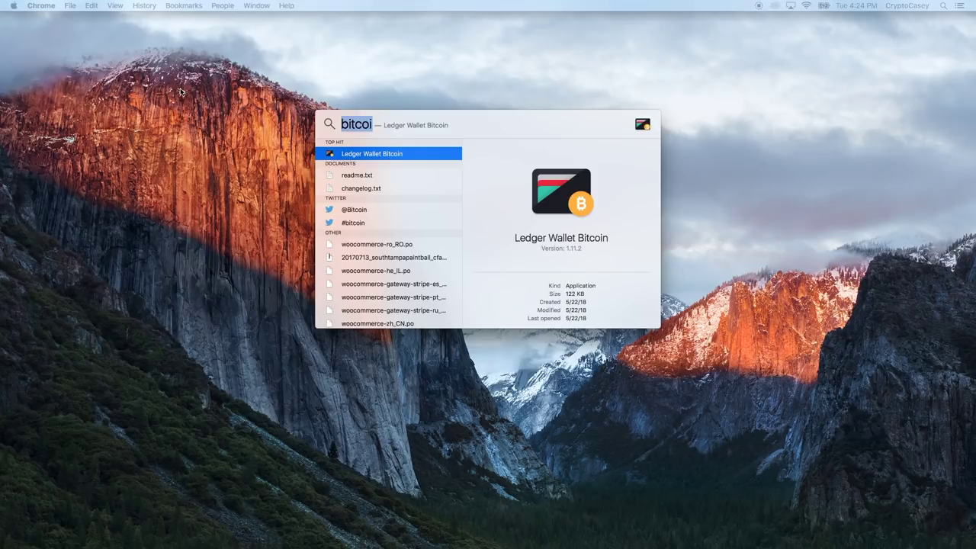
# Step: Search the Mac for "bitcoin", launch Ledger Wallet Bitcoin, and open the PIVX entry "My account"
pyautogui.write('bitcoin')
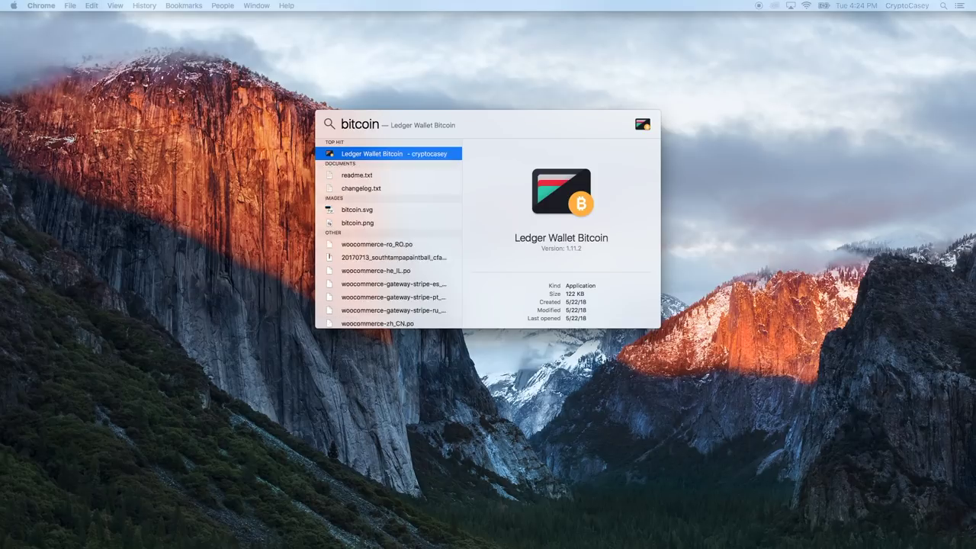
pyautogui.press('Return')
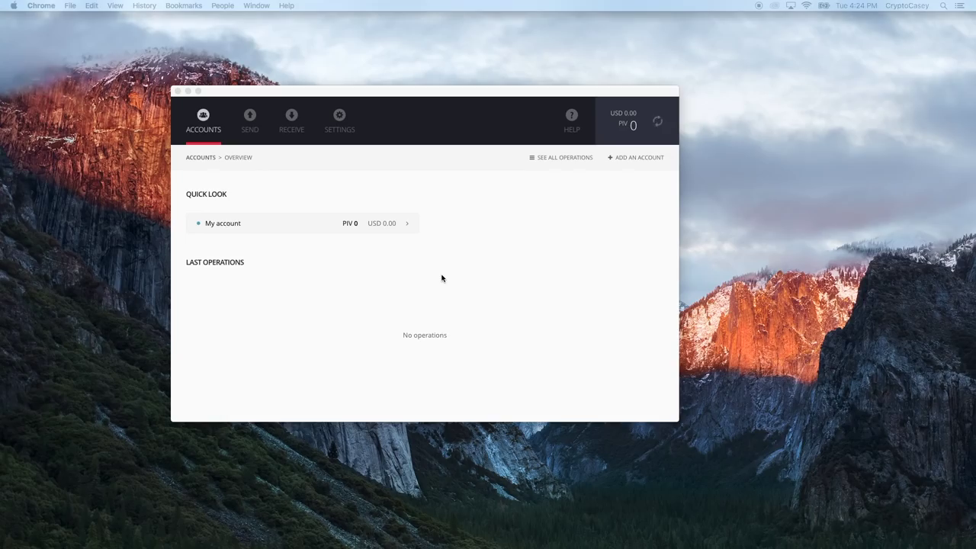
pyautogui.click(244, 229)
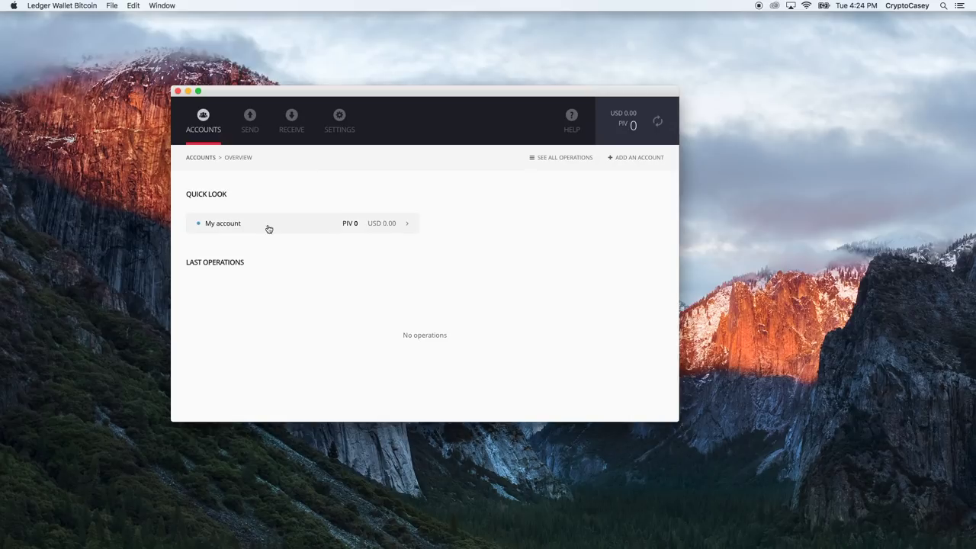
pyautogui.click(260, 227)
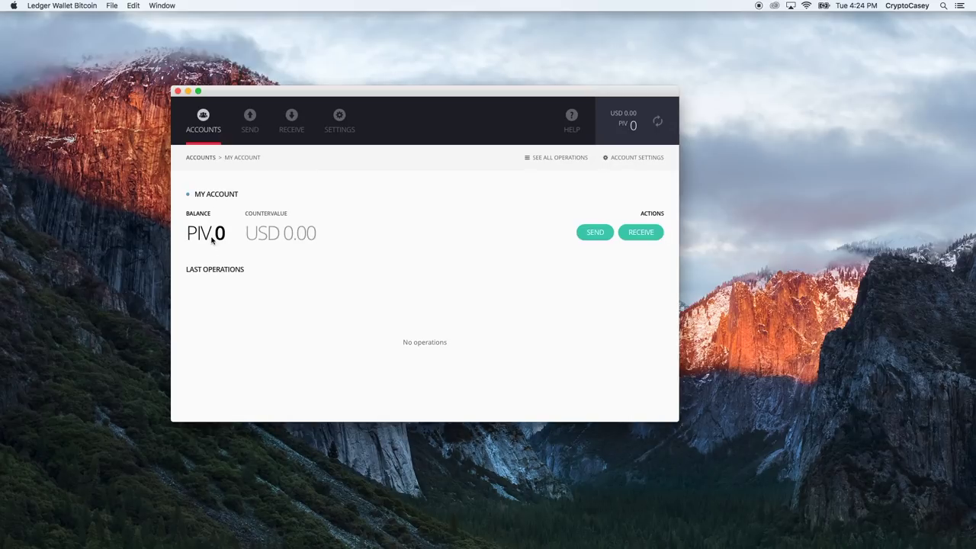
# Step: Find Neo (NEO) in Ledger's supported currencies list, open its Neo Wallet link, and look over the desktop clients offered
pyautogui.scroll(10, 633, 409)
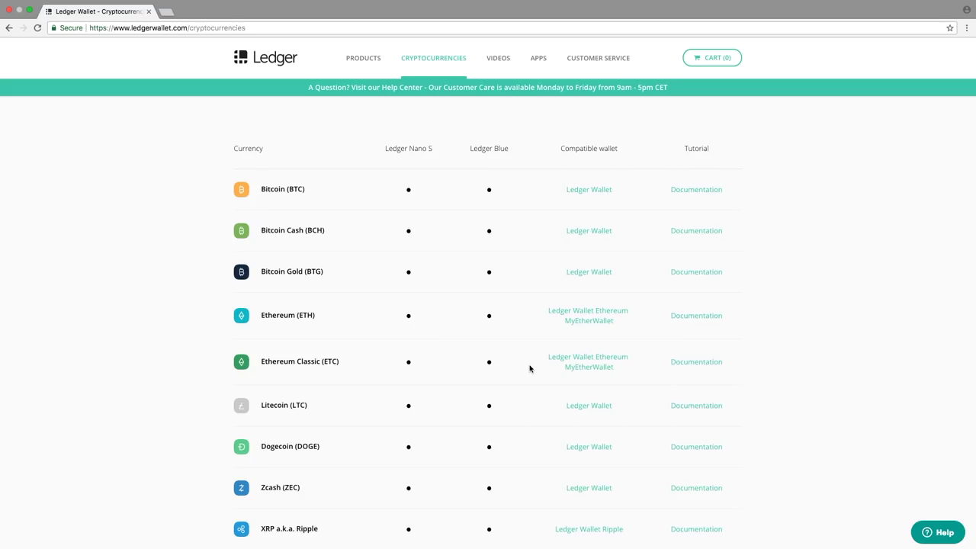
pyautogui.scroll(-2, 529, 368)
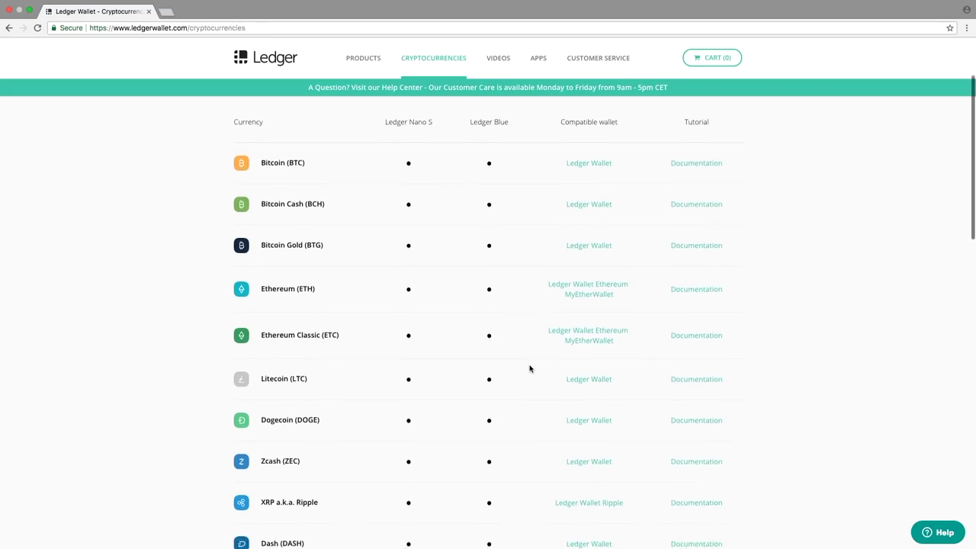
pyautogui.scroll(-5, 530, 368)
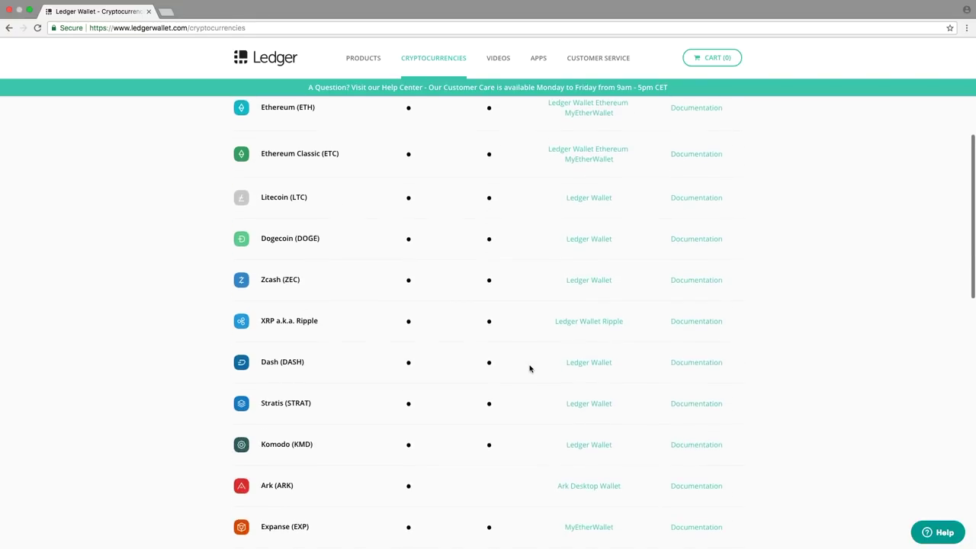
pyautogui.scroll(-4, 529, 368)
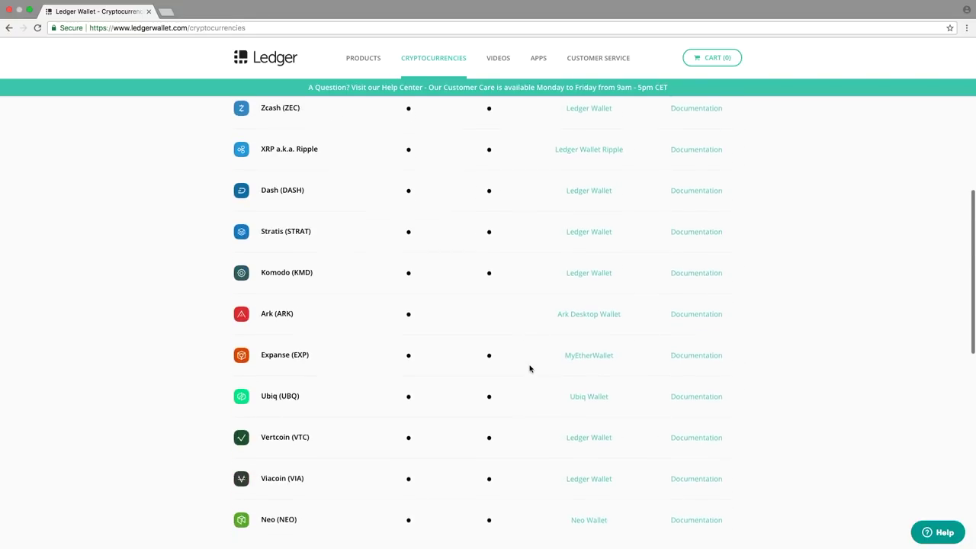
pyautogui.scroll(-3, 530, 368)
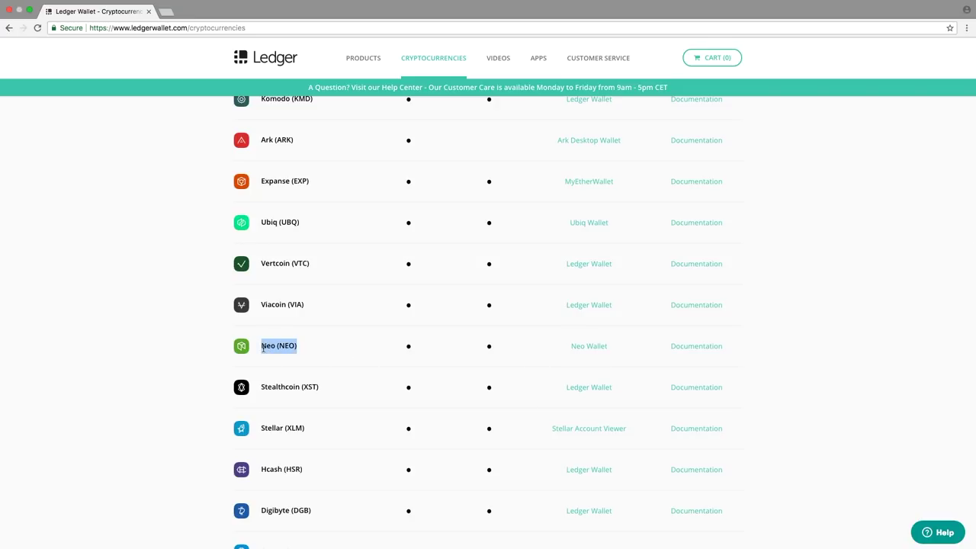
pyautogui.click(503, 349)
pyautogui.click(600, 356)
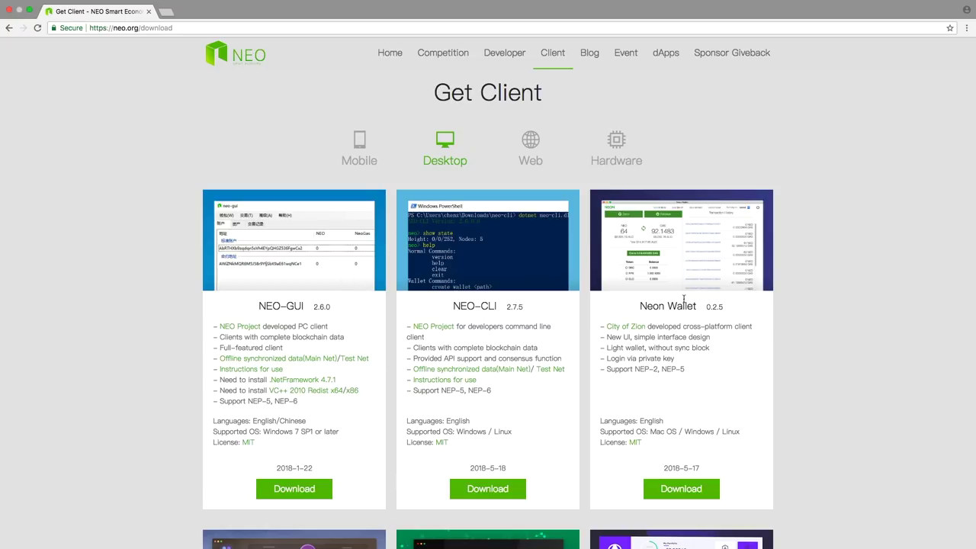
pyautogui.scroll(-5, 831, 300)
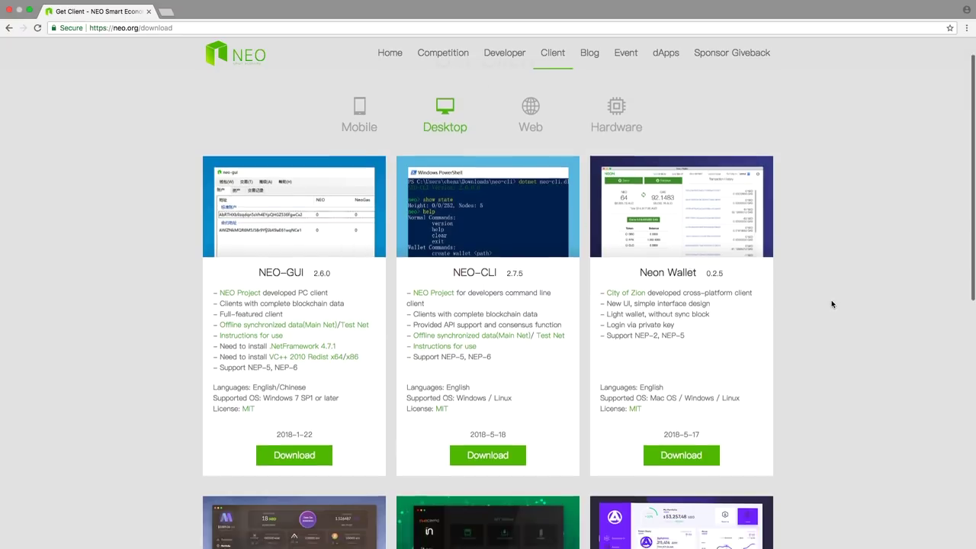
# Step: Look over the remaining NEO desktop clients, including Morpheus, InWe and Aphelion Wallet, and switch to the Hardware clients
pyautogui.scroll(-5, 833, 304)
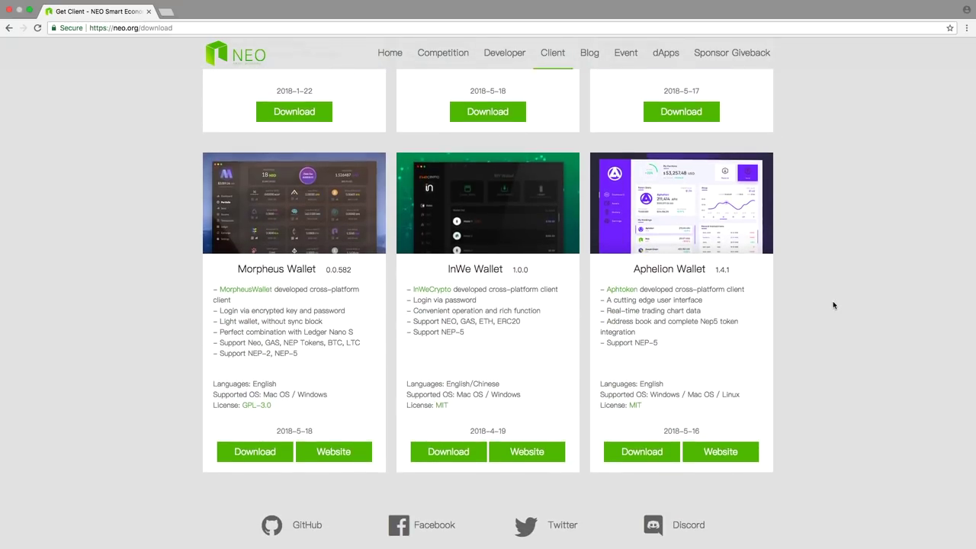
pyautogui.scroll(-4, 834, 305)
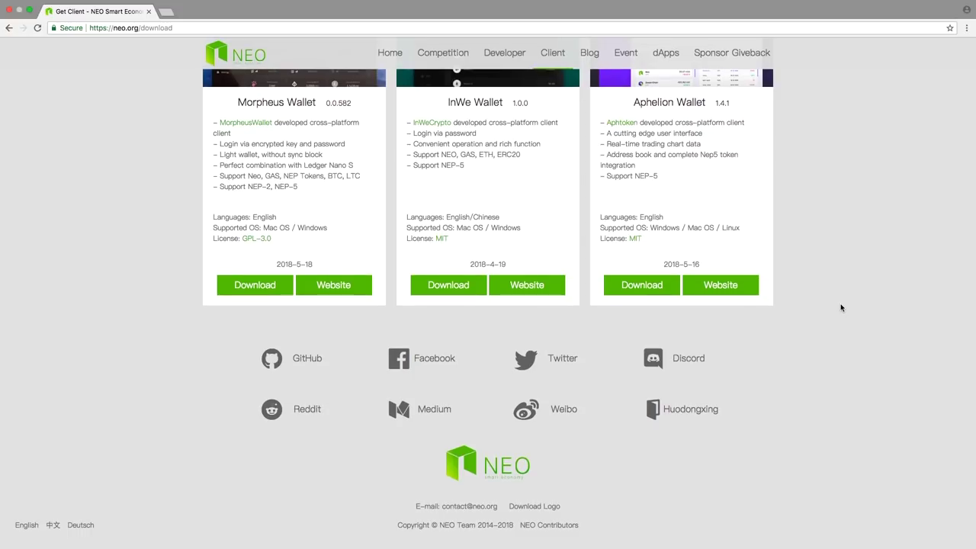
pyautogui.scroll(6, 840, 307)
pyautogui.scroll(8, 840, 307)
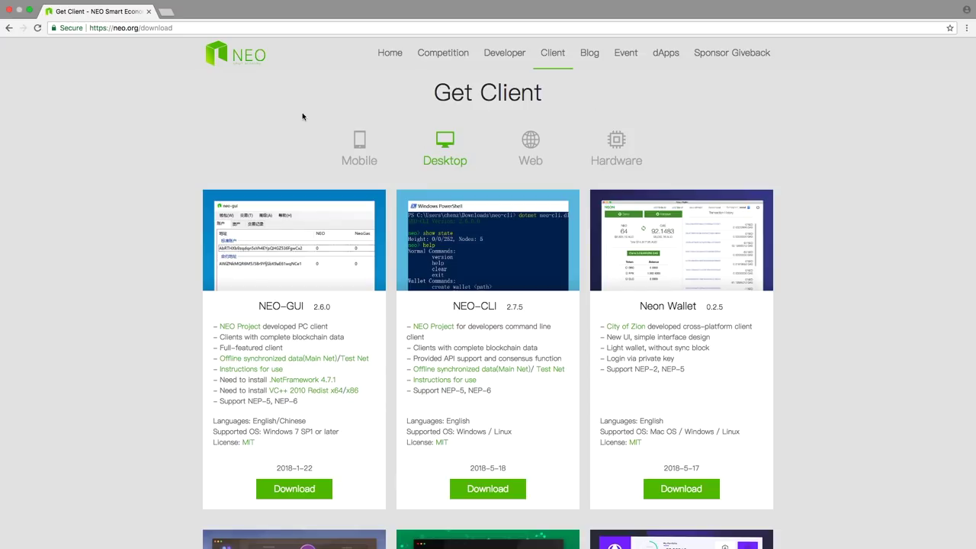
pyautogui.click(617, 137)
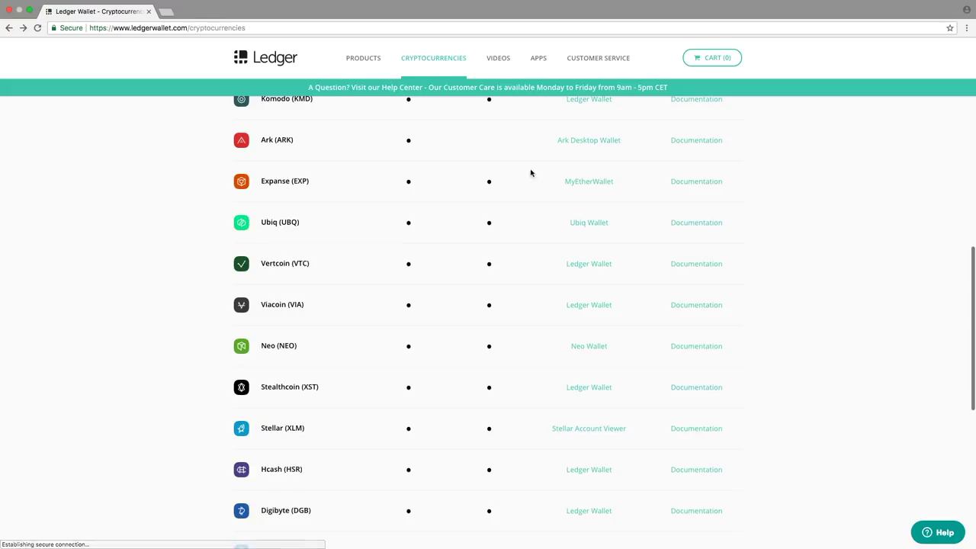
# Step: Open the Ark Desktop Wallet link for Ark (ARK), review the Version 1.5.1 downloads, and return to Ledger's cryptocurrency list
pyautogui.click(588, 144)
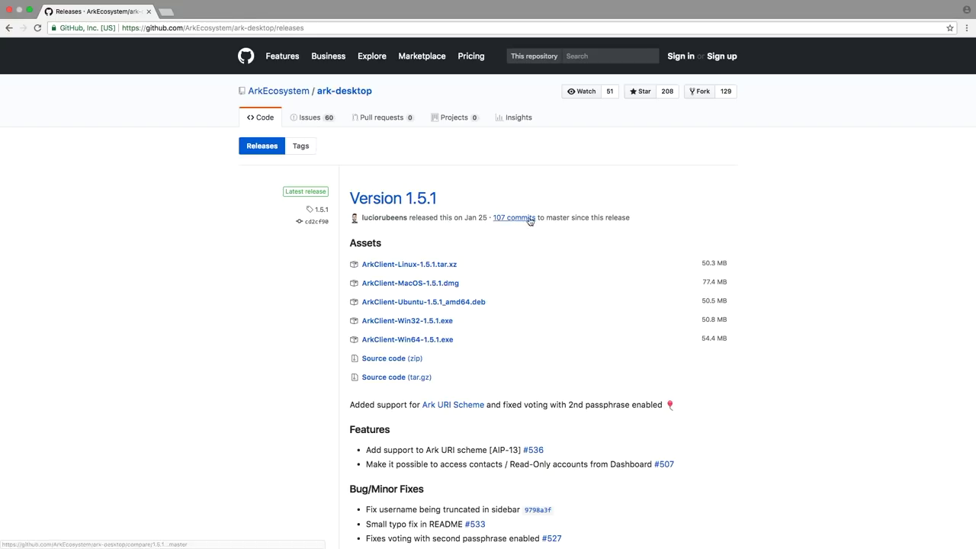
pyautogui.scroll(-5, 725, 270)
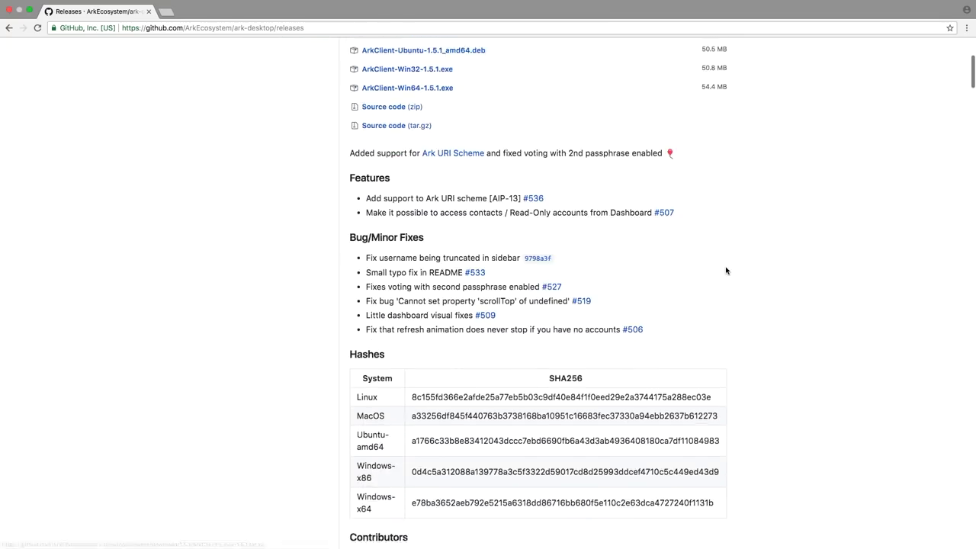
pyautogui.scroll(5, 724, 270)
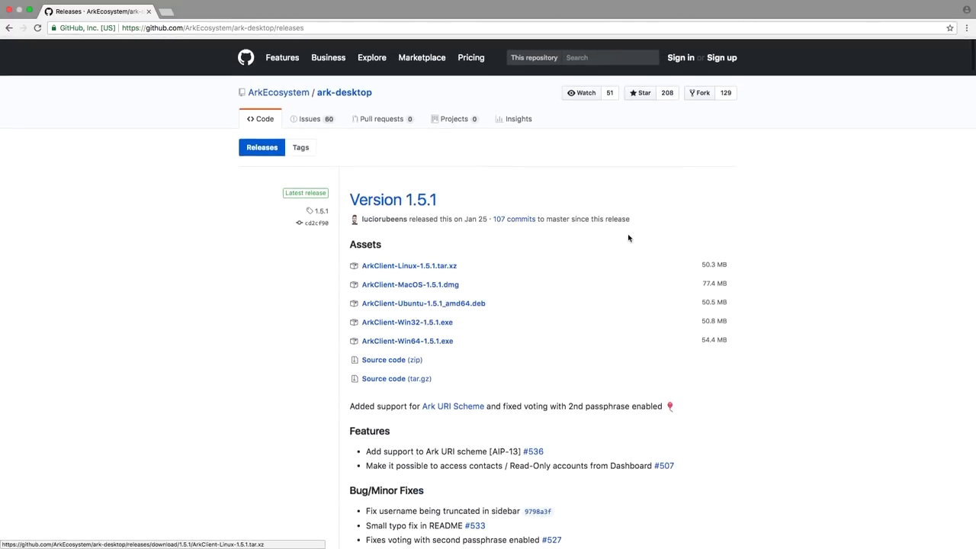
pyautogui.click(8, 29)
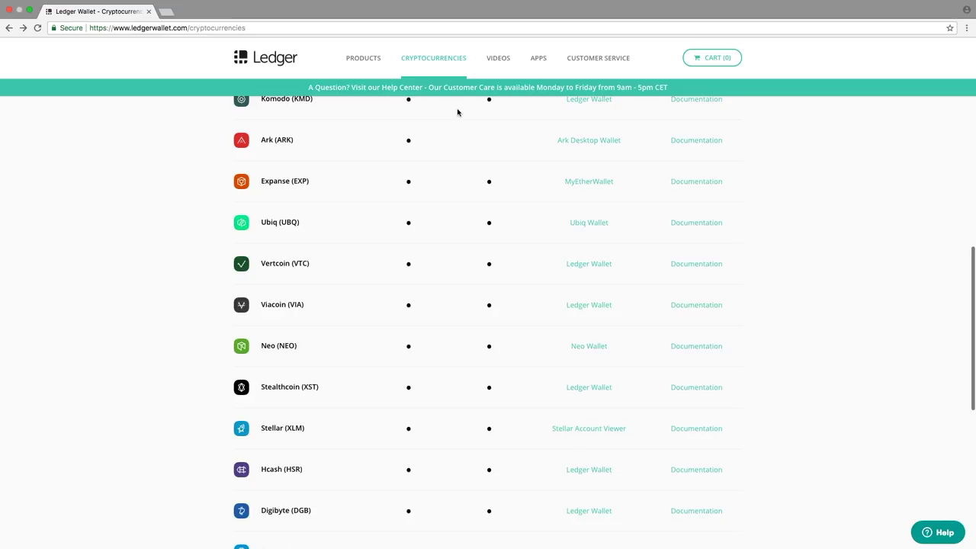
# Step: Open the Stellar Account Viewer for Stellar (XLM), view its Ledger sign-in option, and return to the cryptocurrency list
pyautogui.scroll(-3, 793, 229)
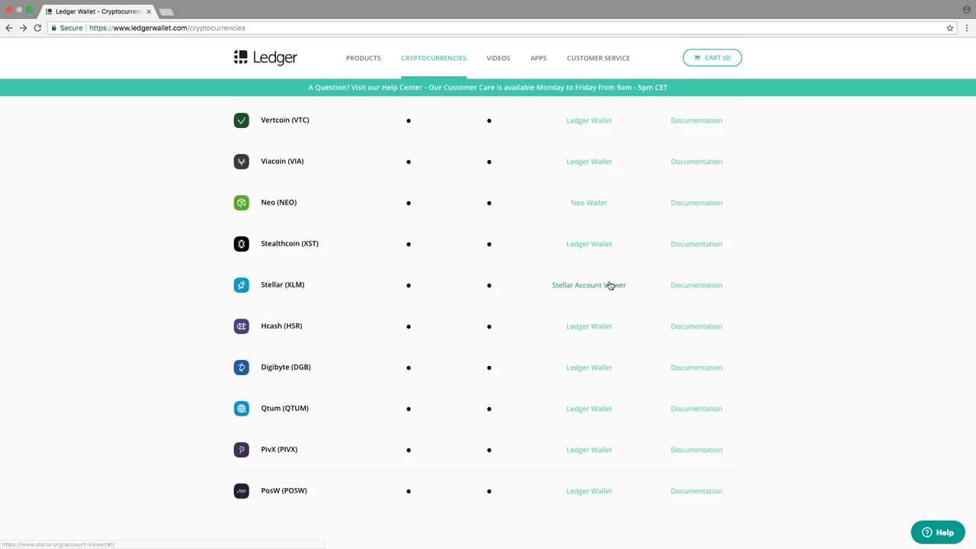
pyautogui.click(611, 286)
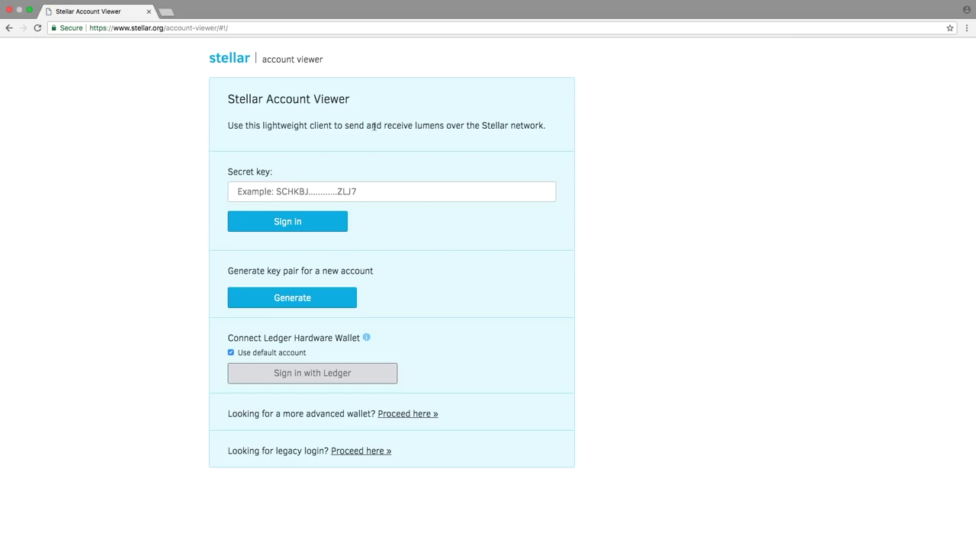
pyautogui.press('super+bracketleft')
# Step: Open the Ubiq Wallet for Ubiq (UBQ), choose Ledger Wallet as the access method, view its instructions, and return to the cryptocurrency list
pyautogui.click(584, 287)
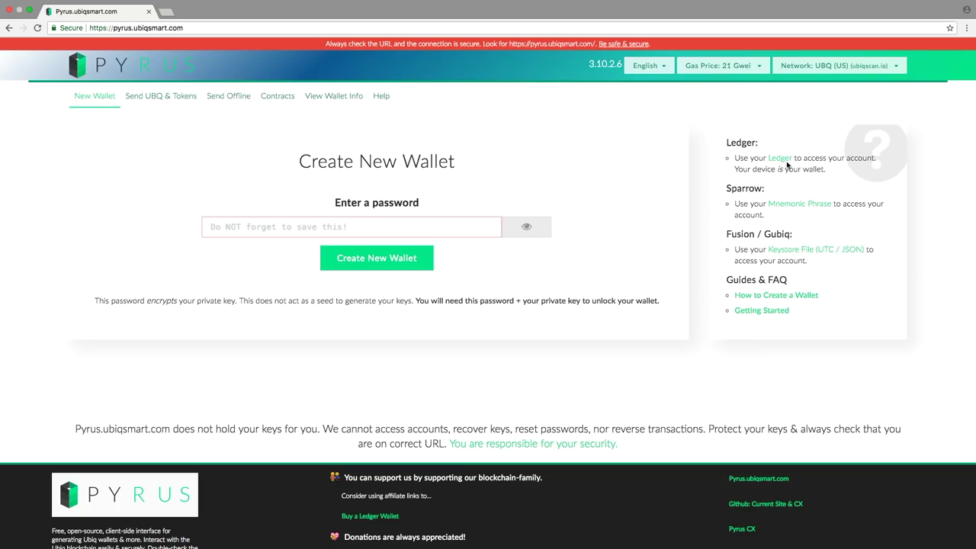
pyautogui.click(787, 160)
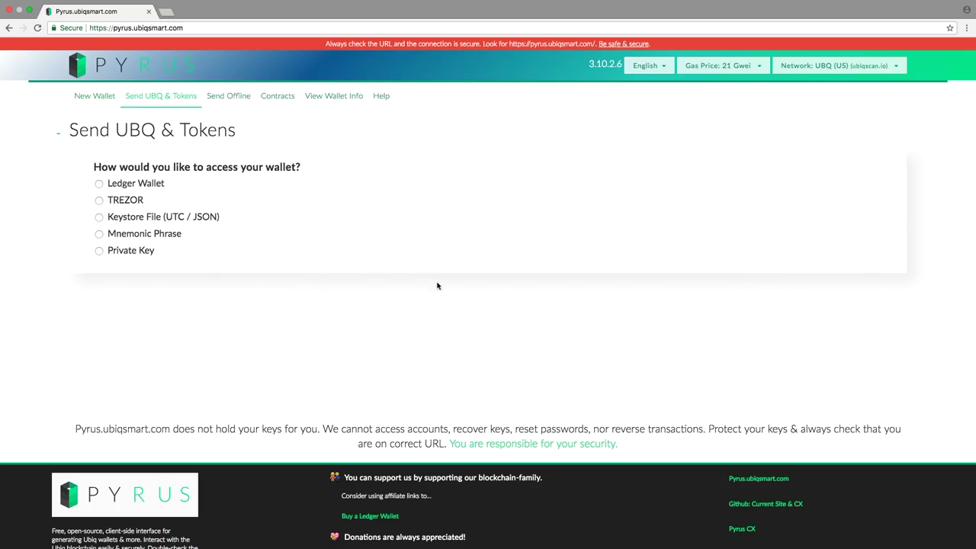
pyautogui.click(99, 185)
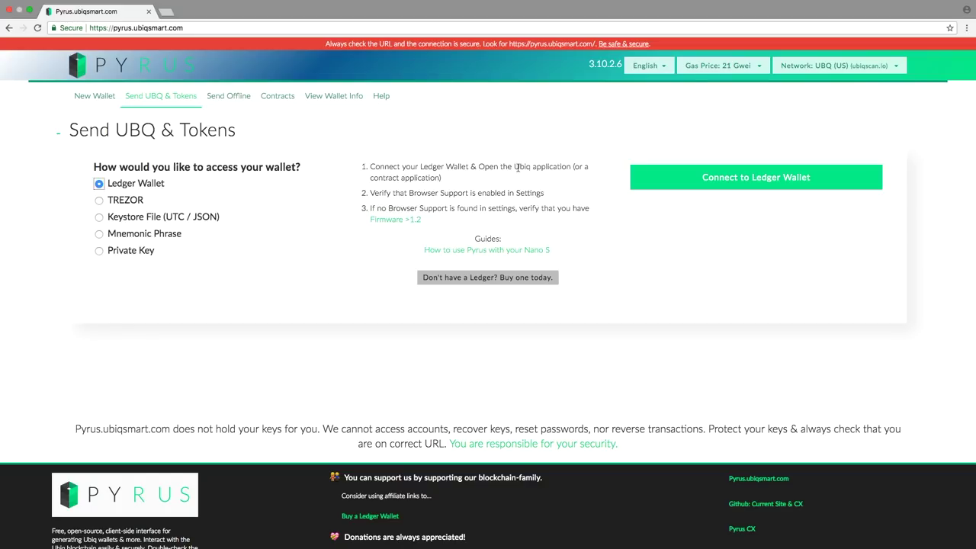
pyautogui.press('super+bracketleft')
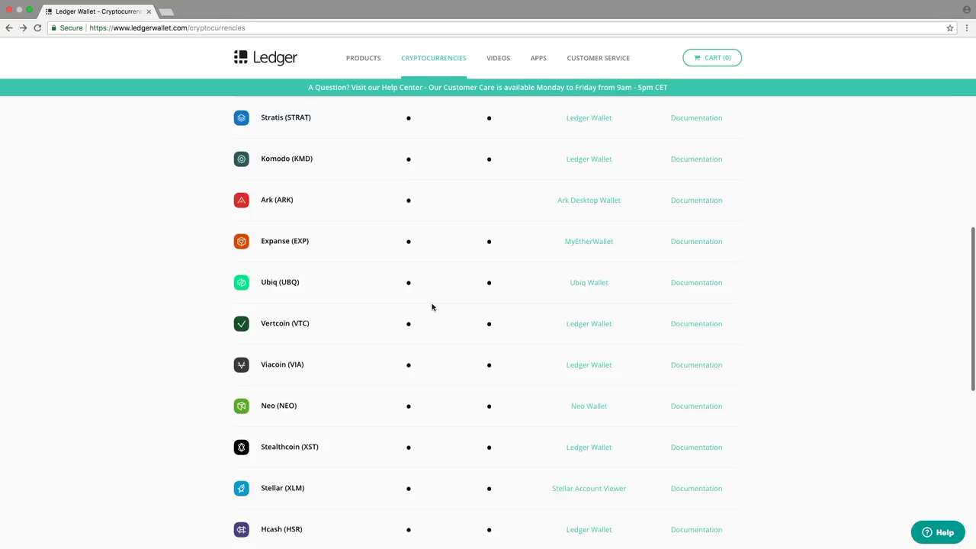
# Step: Open MyEtherWallet from the Expanse (EXP) entry, connect the Ledger Wallet, and unlock it with the Ledger (ETH) path and the first address
pyautogui.scroll(1, 537, 323)
pyautogui.click(588, 276)
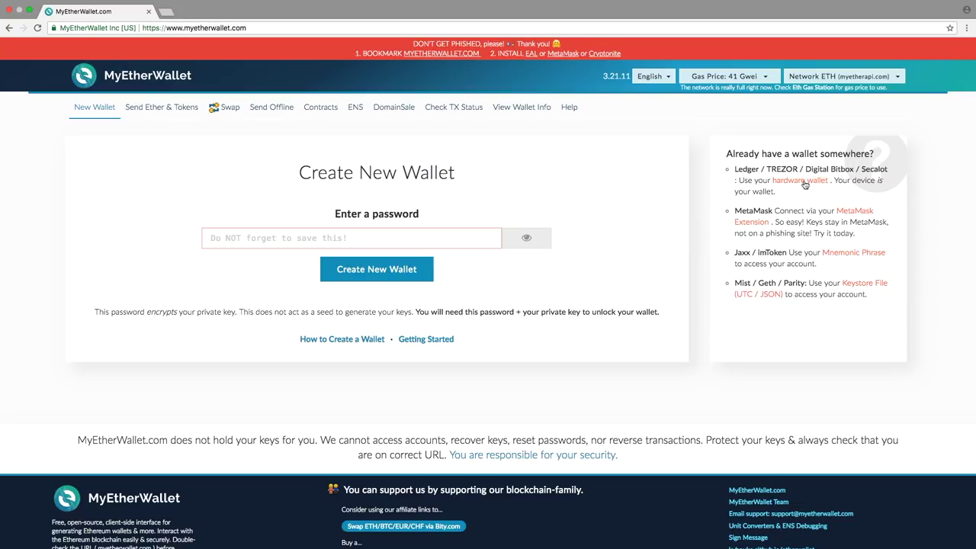
pyautogui.click(804, 183)
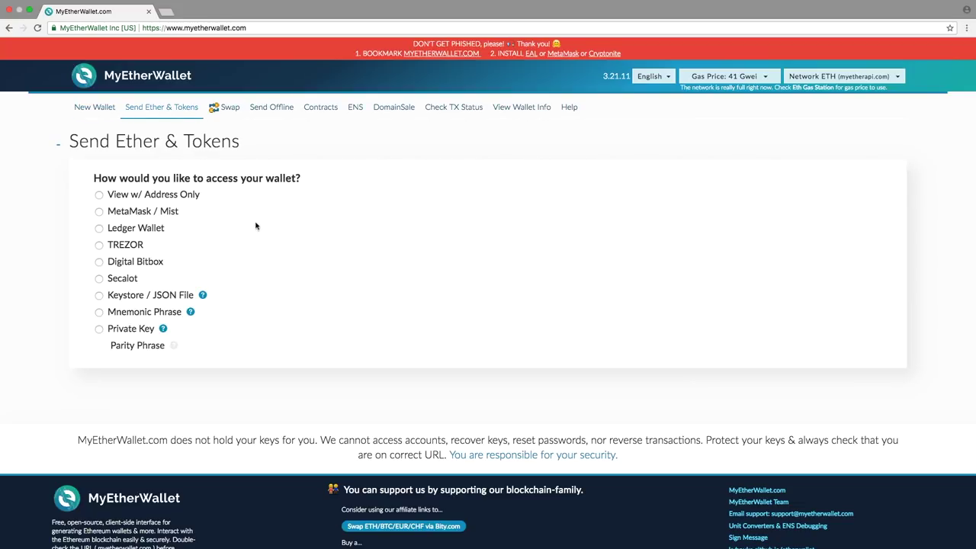
pyautogui.click(99, 228)
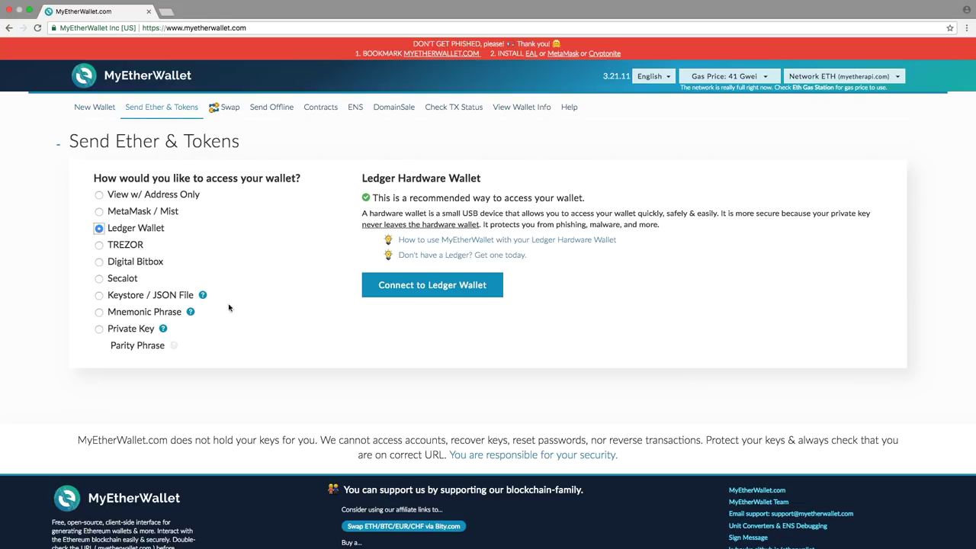
pyautogui.click(425, 288)
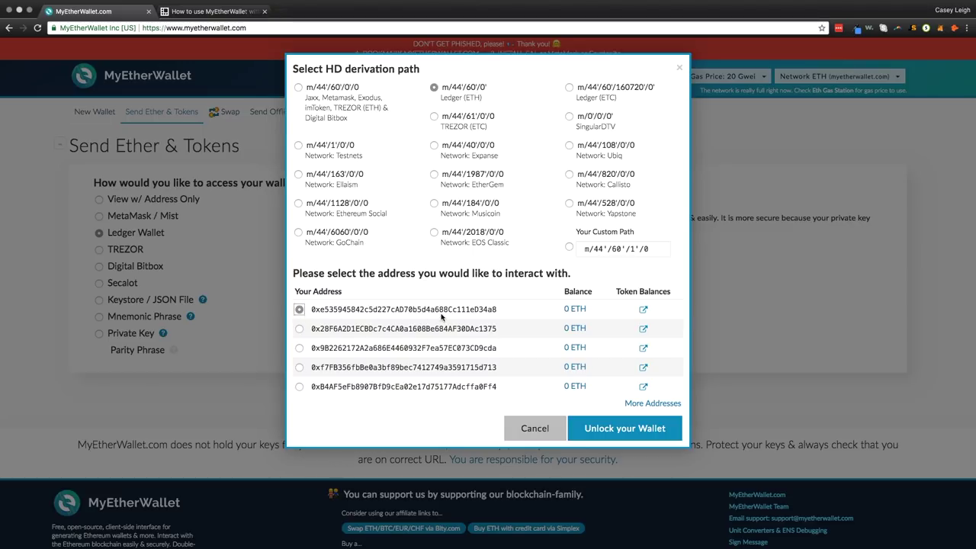
pyautogui.click(603, 429)
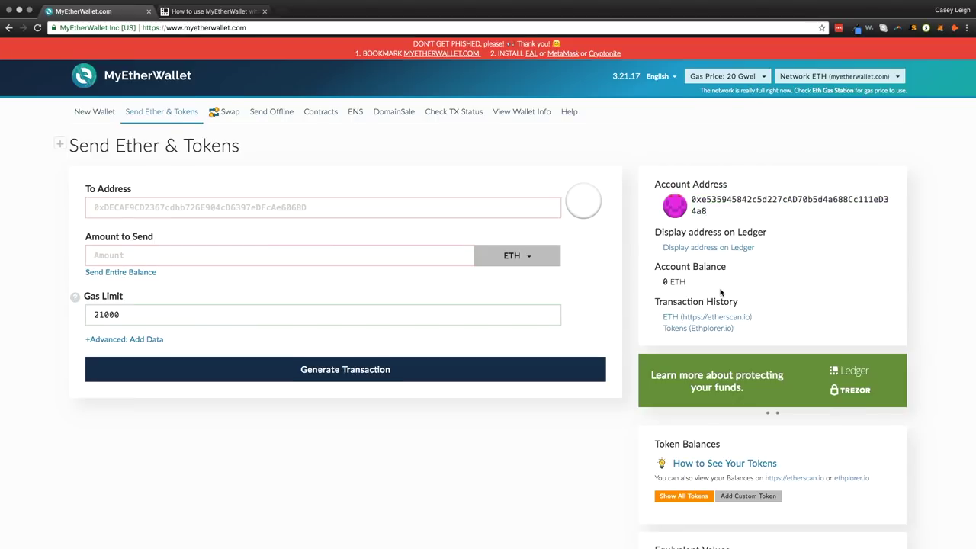
# Step: Show all tokens under Token Balances, look through the token list, and load the WORK token balance
pyautogui.scroll(-4, 721, 292)
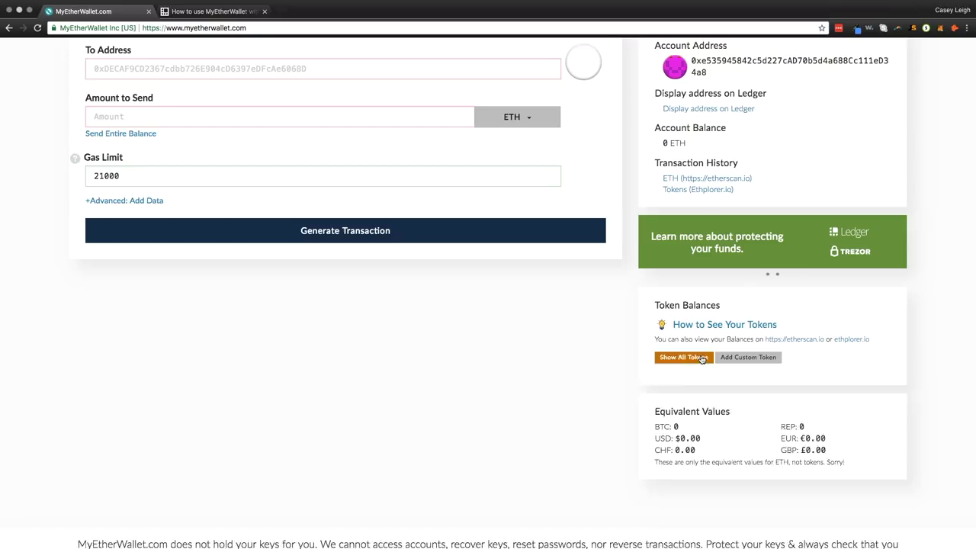
pyautogui.click(701, 359)
pyautogui.scroll(-2, 741, 380)
pyautogui.scroll(-5, 757, 386)
pyautogui.scroll(-5, 756, 384)
pyautogui.scroll(-5, 754, 381)
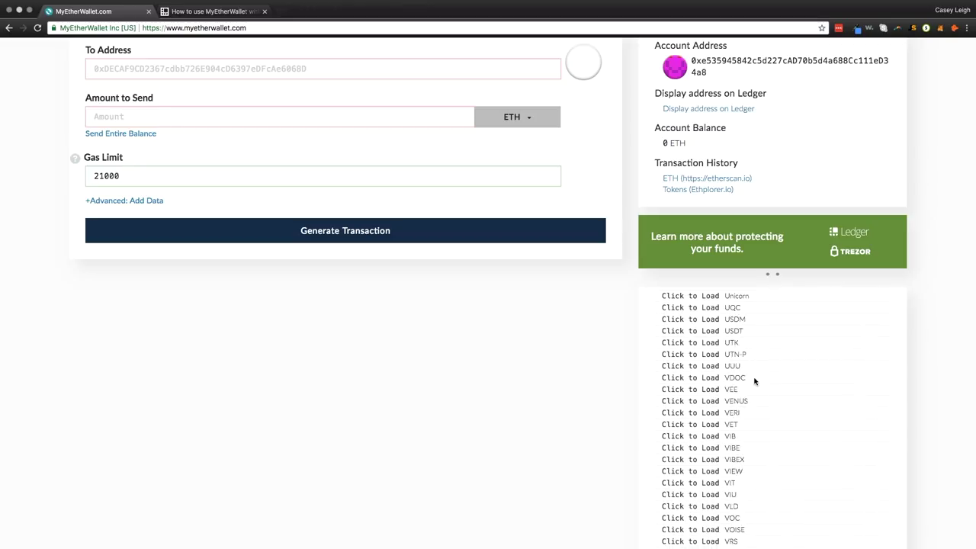
pyautogui.scroll(1, 755, 381)
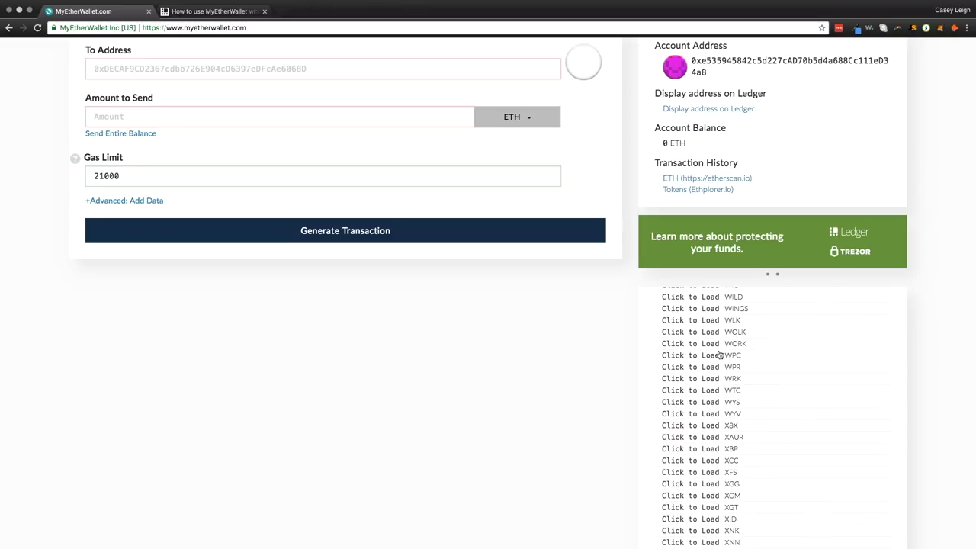
pyautogui.scroll(3, 756, 359)
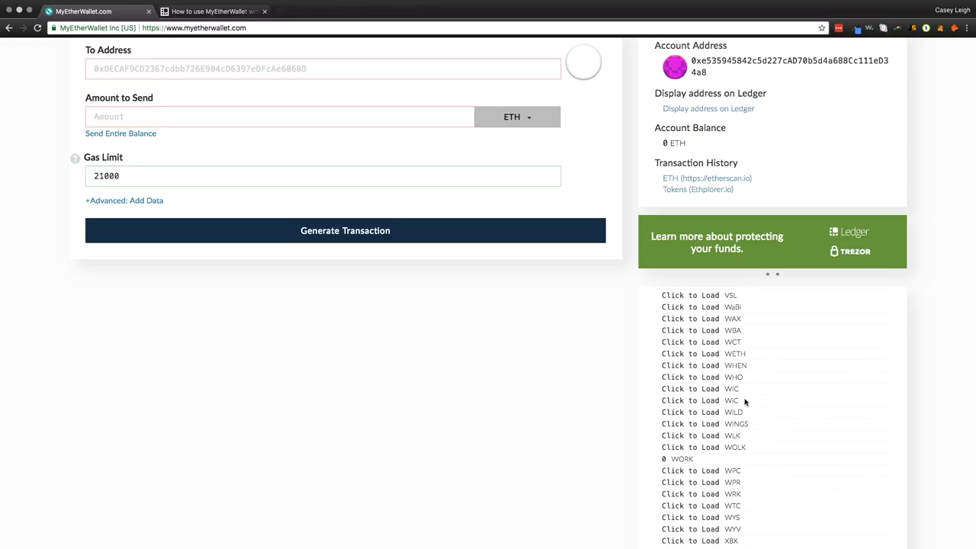
pyautogui.scroll(10, 710, 432)
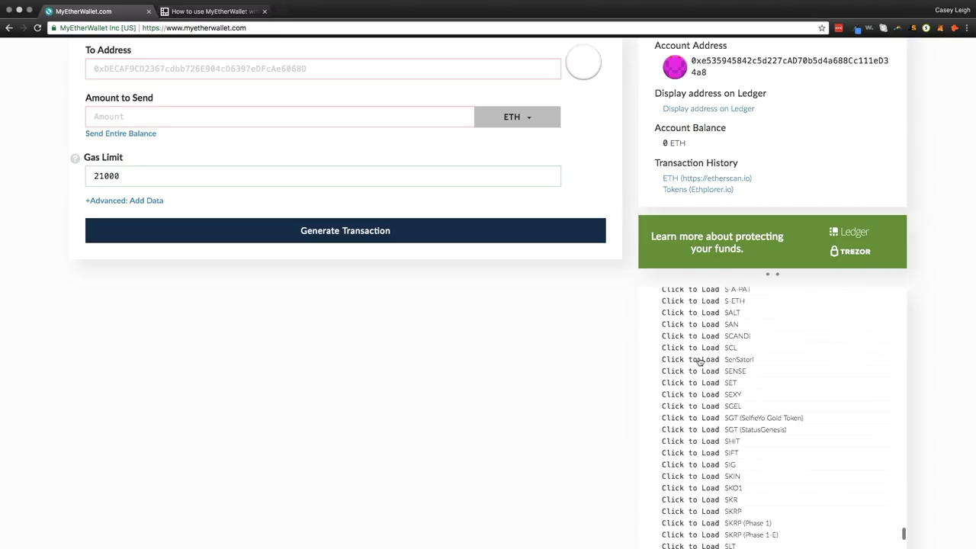
pyautogui.scroll(5, 699, 361)
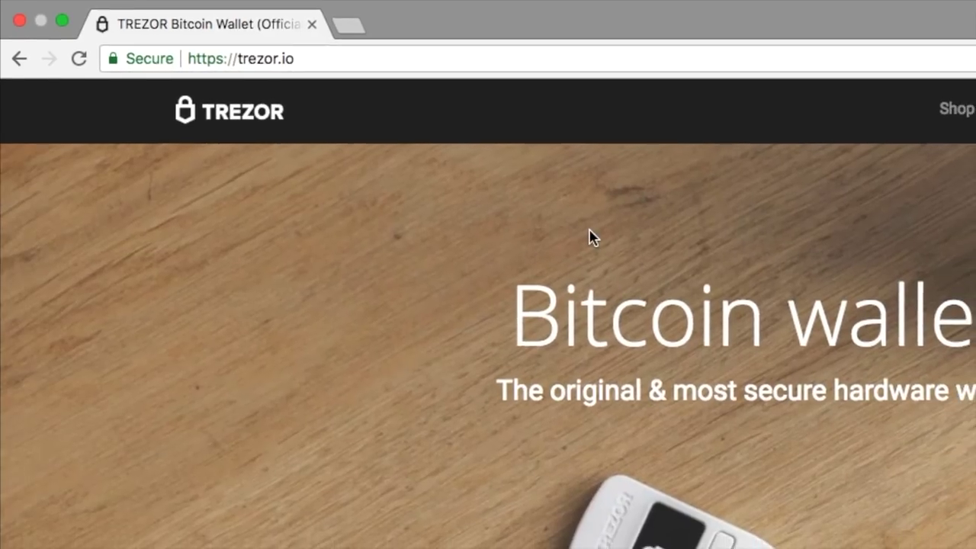
# Step: Look over the trezor.io home page in the browser and open its shop
pyautogui.click(324, 53)
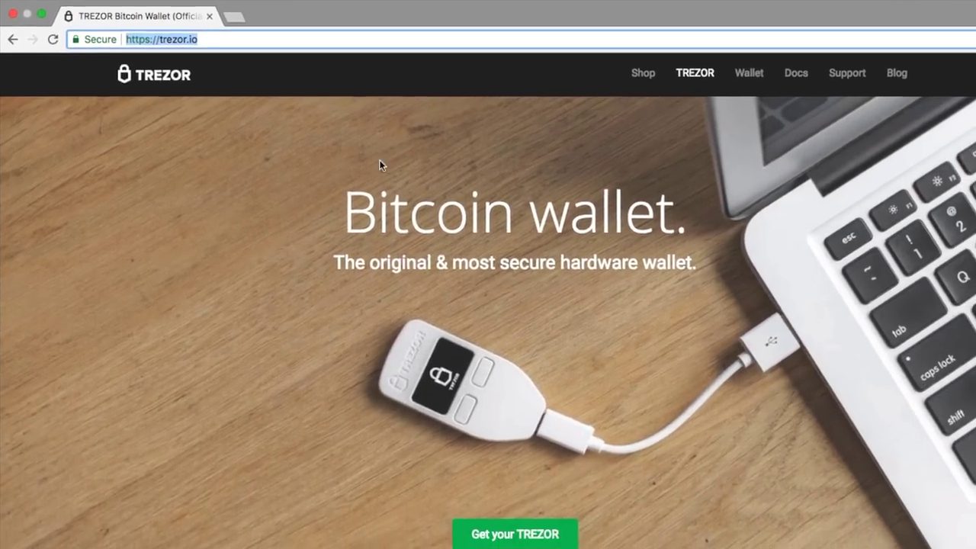
pyautogui.click(481, 270)
pyautogui.scroll(-1, 480, 271)
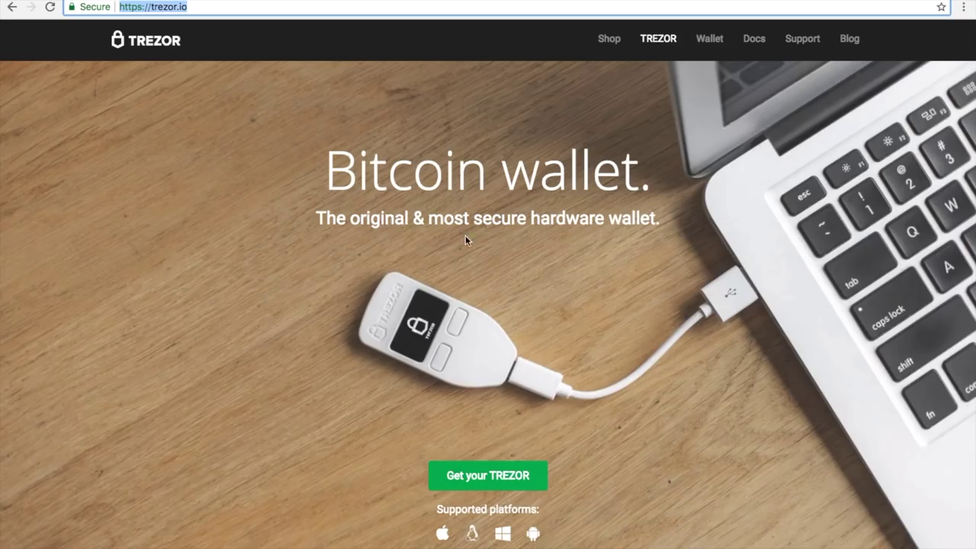
pyautogui.click(474, 236)
pyautogui.scroll(-1, 473, 236)
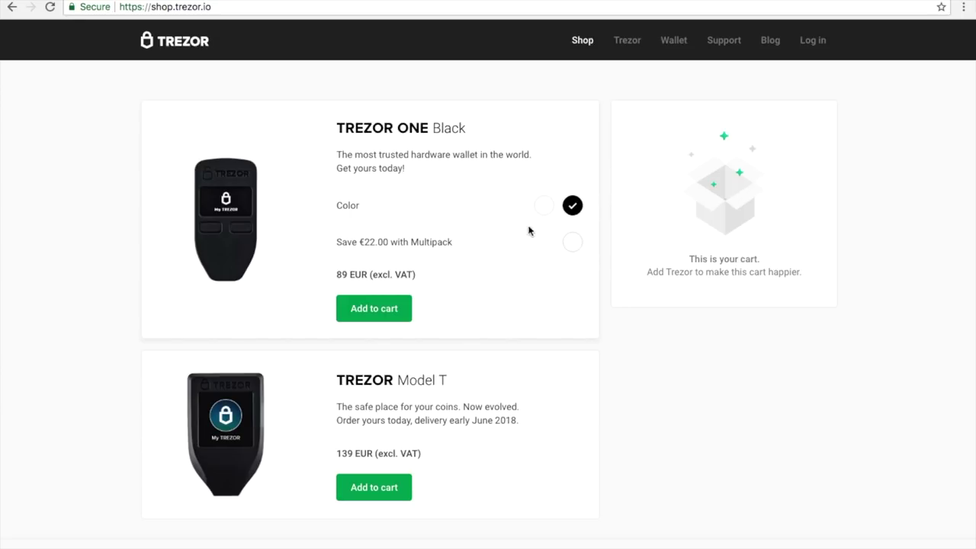
# Step: Preview the TREZOR ONE in white and black, select the Multipack option, and add it to the cart
pyautogui.click(544, 207)
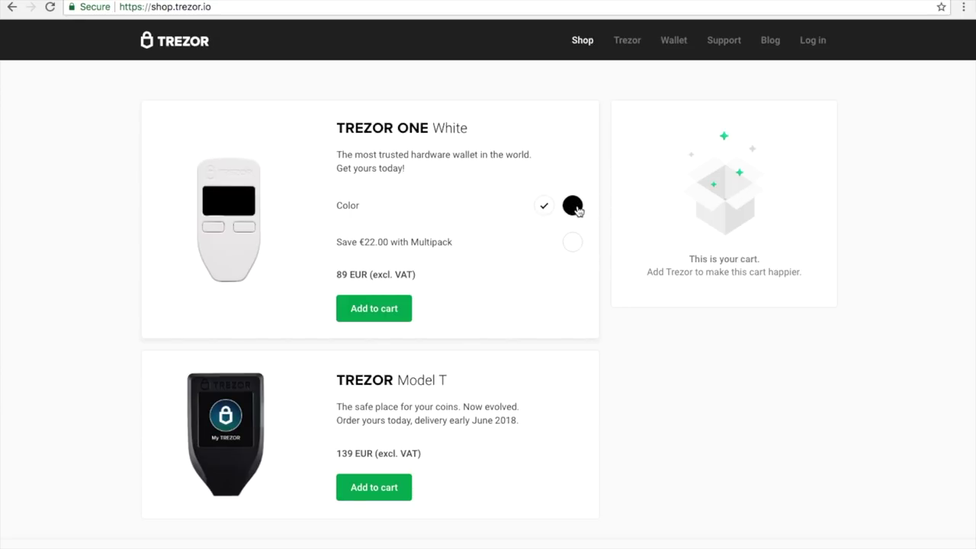
pyautogui.click(575, 209)
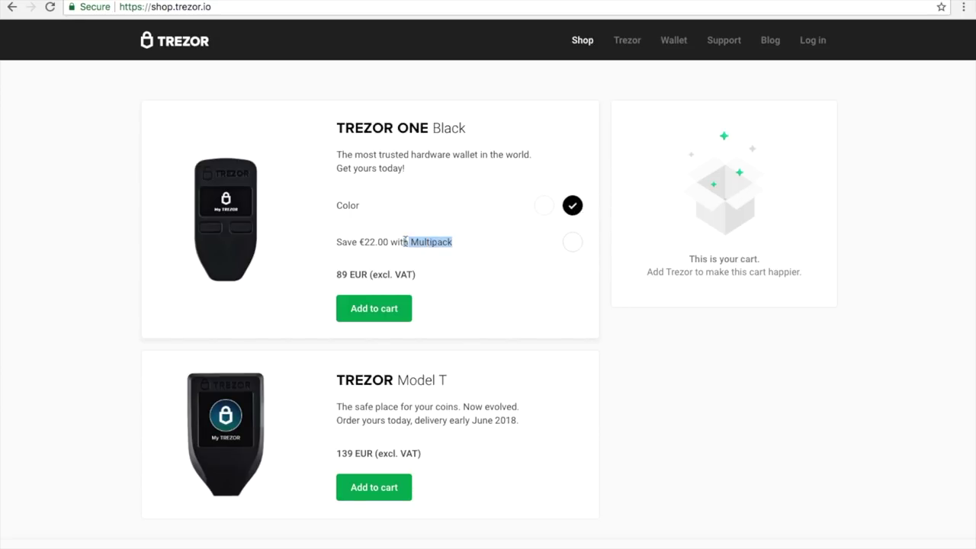
pyautogui.click(572, 242)
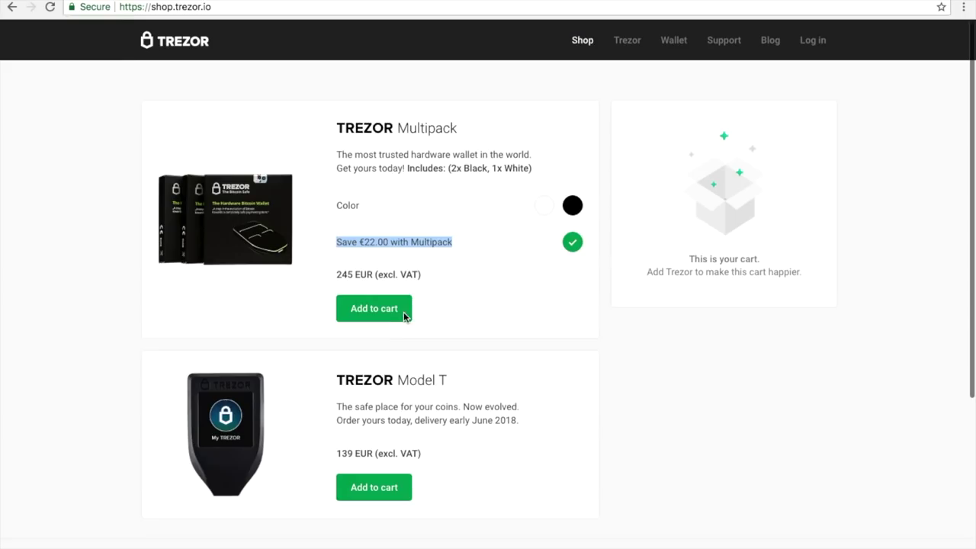
pyautogui.click(403, 312)
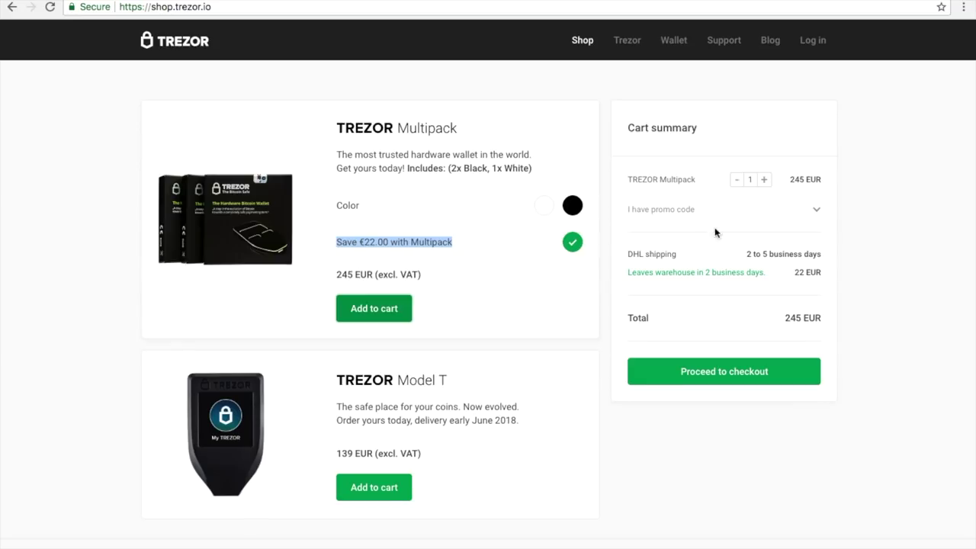
# Step: Proceed to checkout with United States as the shipping country, and continue past the accessories to the shipping method
pyautogui.click(786, 369)
pyautogui.click(575, 313)
pyautogui.click(579, 310)
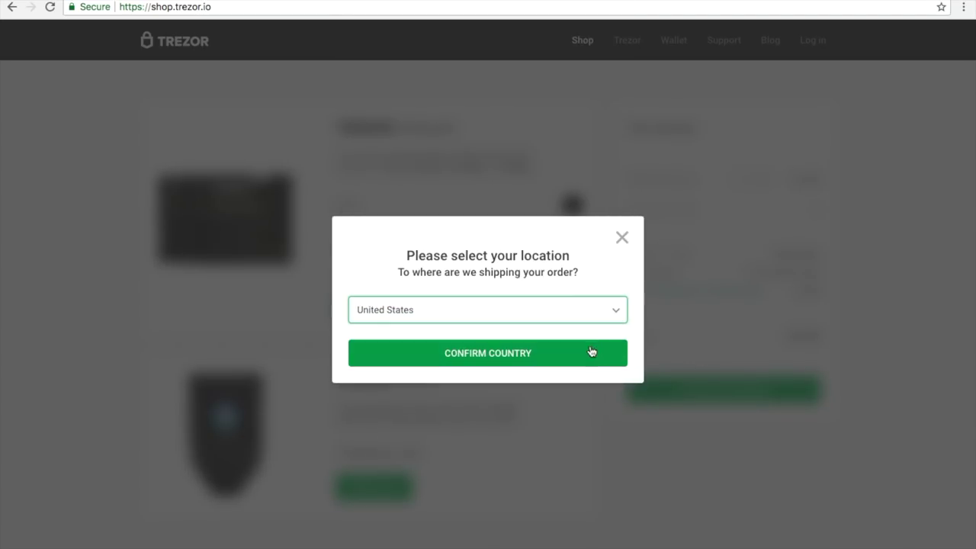
pyautogui.click(583, 360)
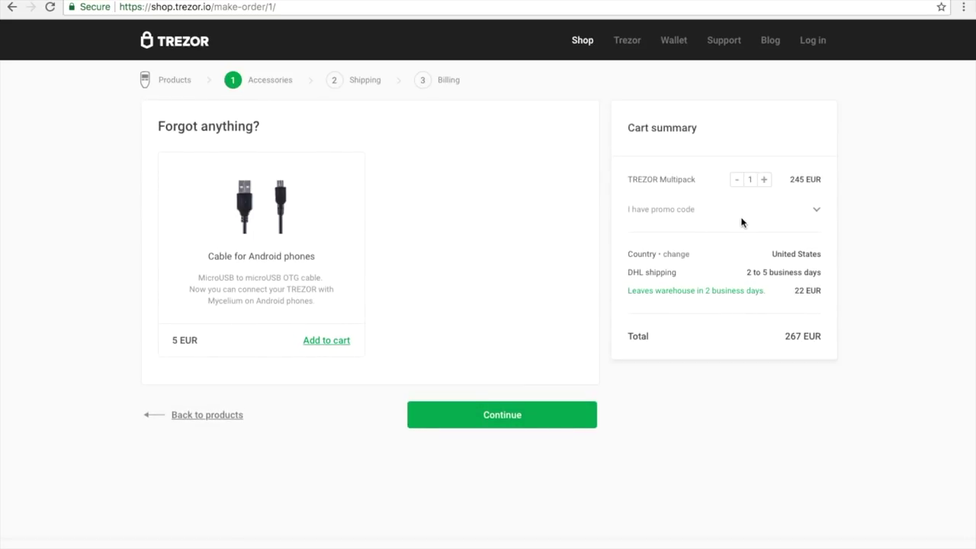
pyautogui.click(579, 415)
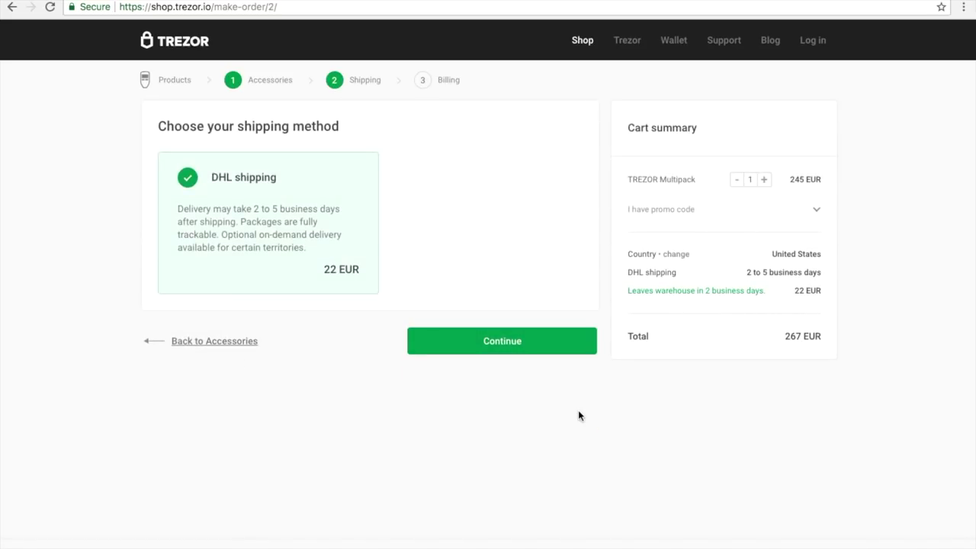
# Step: Continue with DHL shipping to the billing stage and look over the address form and the card and bitcoin payment methods
pyautogui.click(566, 351)
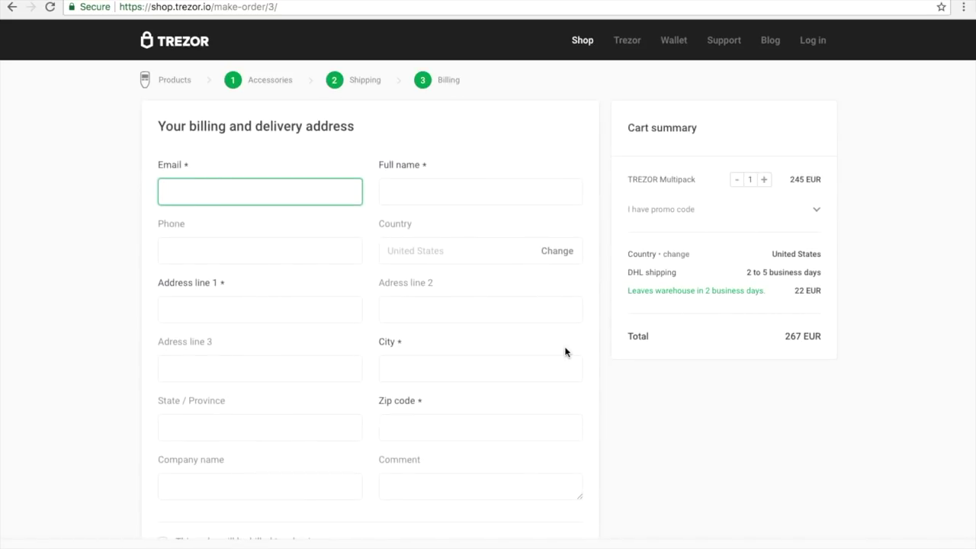
pyautogui.scroll(-5, 564, 351)
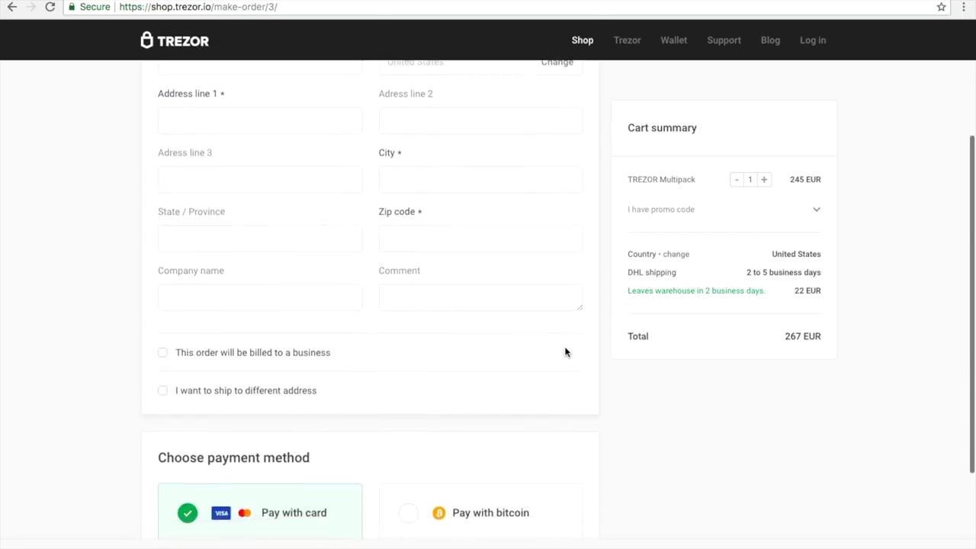
pyautogui.scroll(-1, 565, 352)
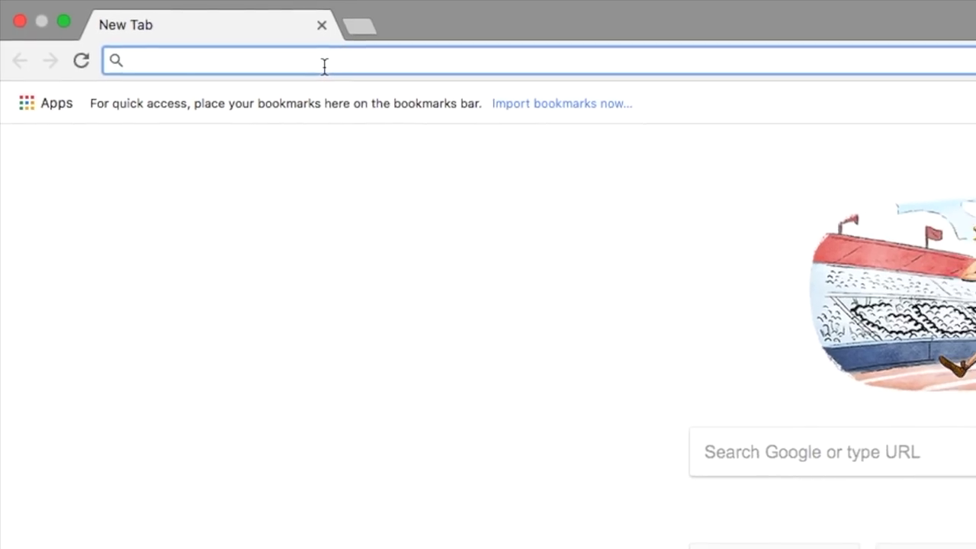
# Step: Load trezor.io/start in the browser and choose TREZOR One as the device to set up
pyautogui.write('trezor.io/start')
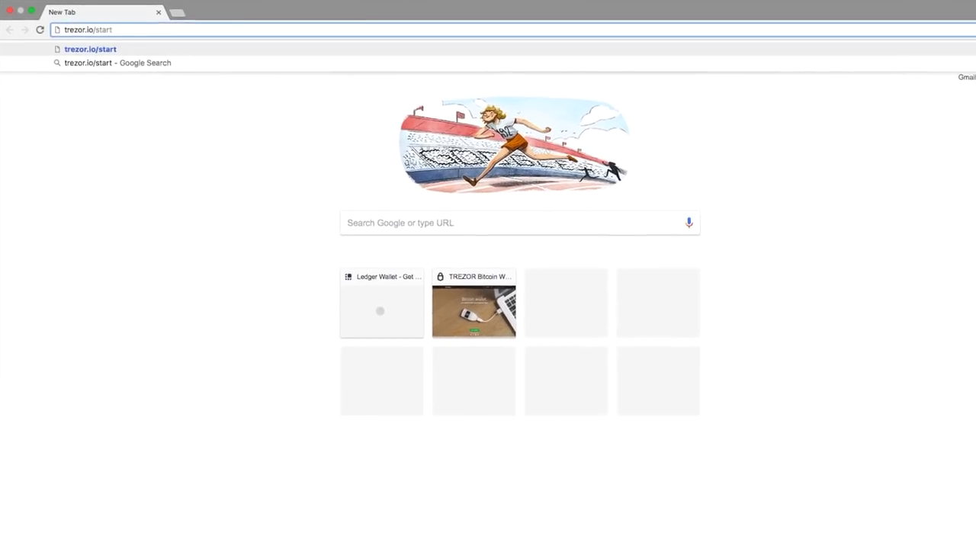
pyautogui.press('Return')
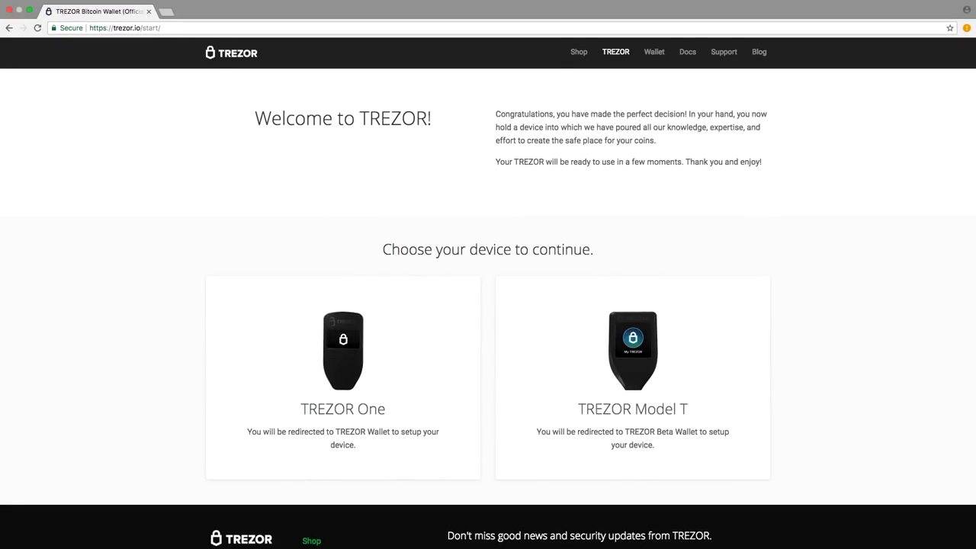
pyautogui.scroll(-2, 503, 243)
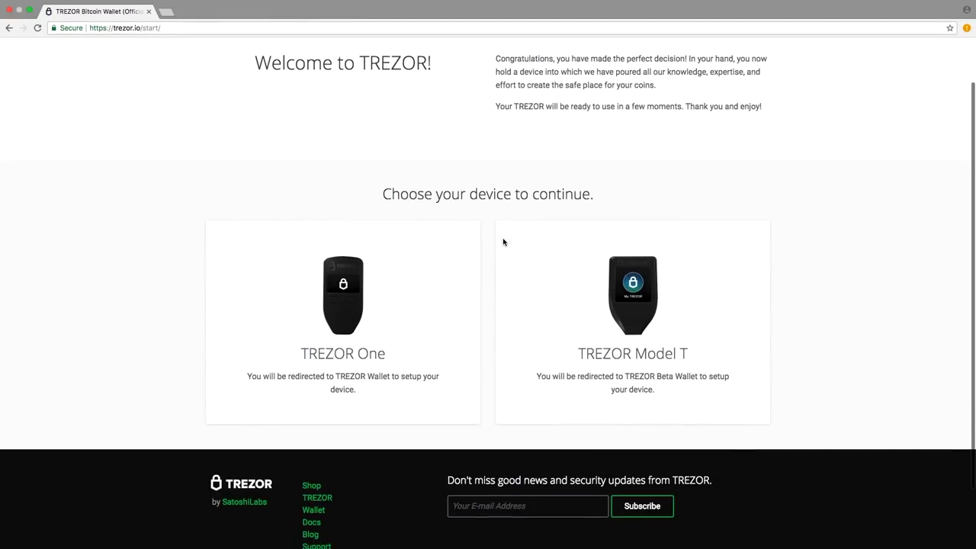
pyautogui.click(380, 325)
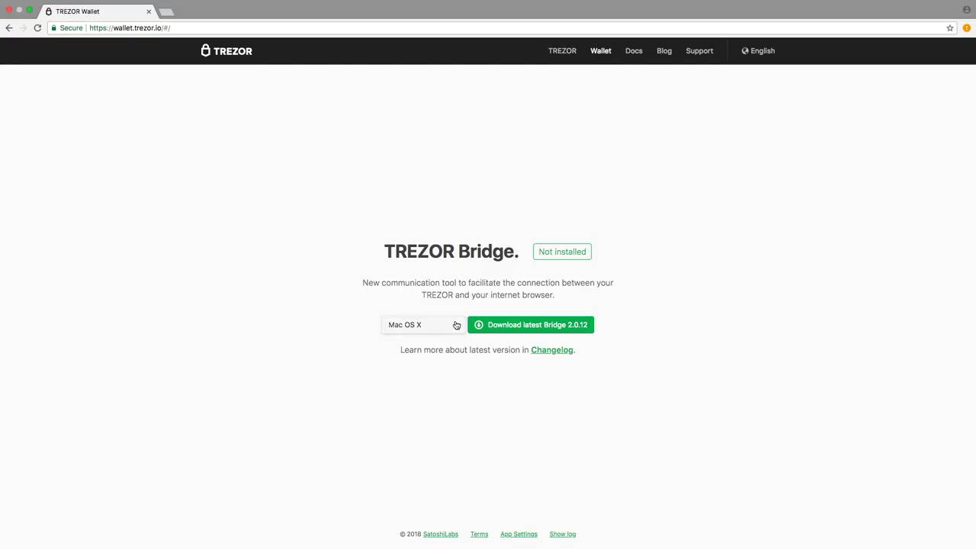
# Step: View the operating system options, download the latest TREZOR Bridge 2.0.12 for Mac OS X, and launch its installer
pyautogui.click(457, 326)
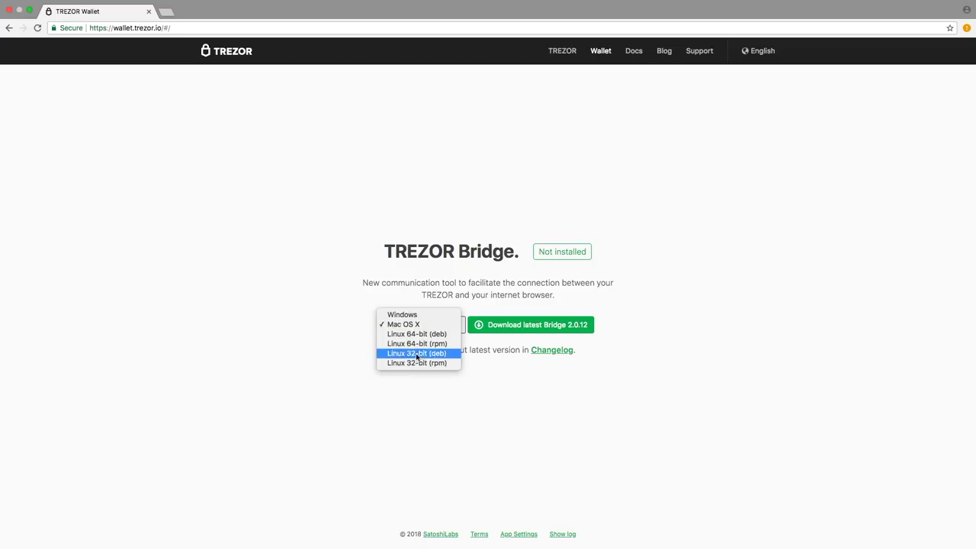
pyautogui.click(637, 340)
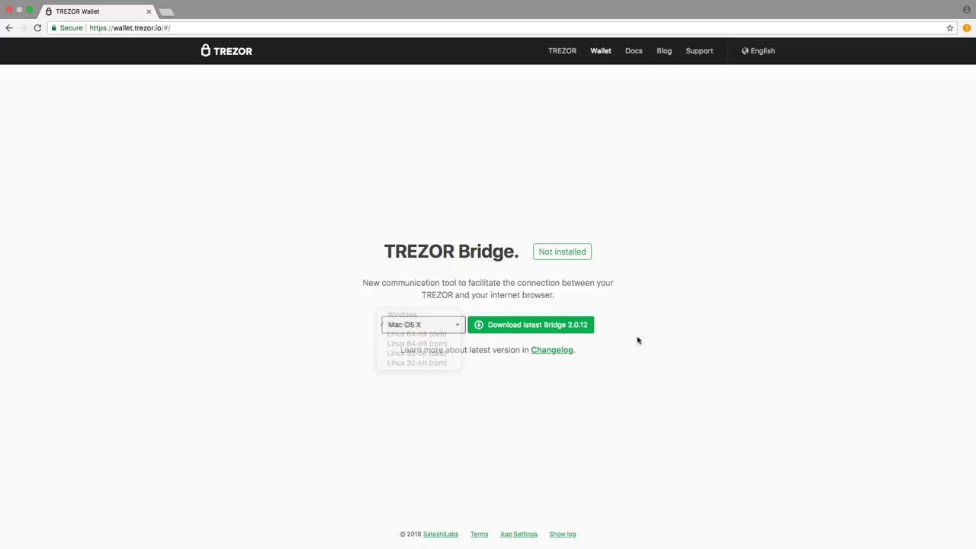
pyautogui.click(587, 330)
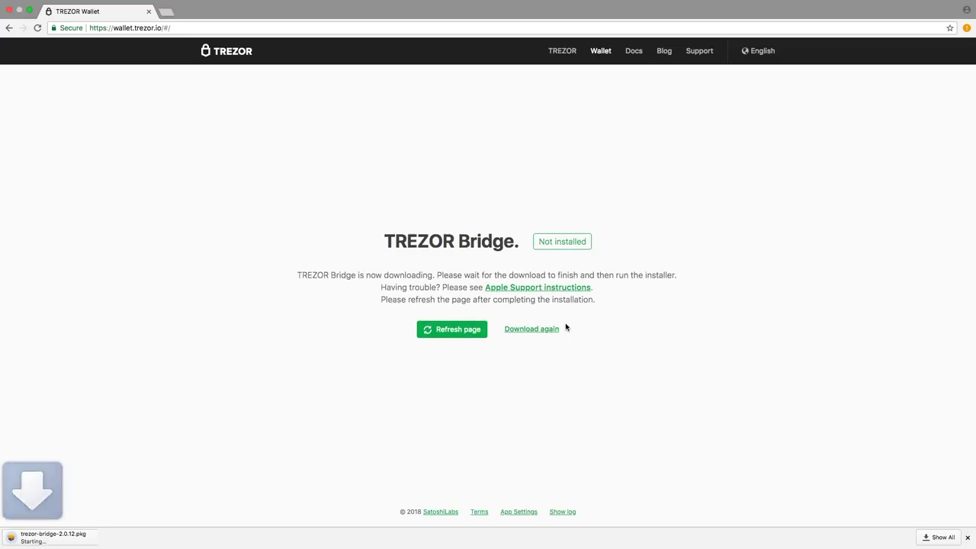
pyautogui.click(71, 536)
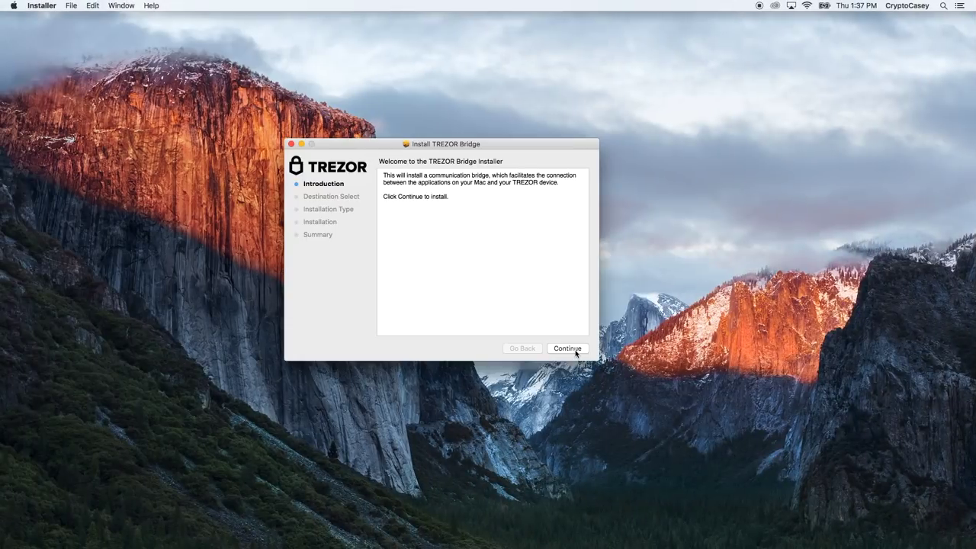
# Step: Install TREZOR Bridge on Macintosh HD, authorizing it with the account password, and close the installer
pyautogui.click(575, 352)
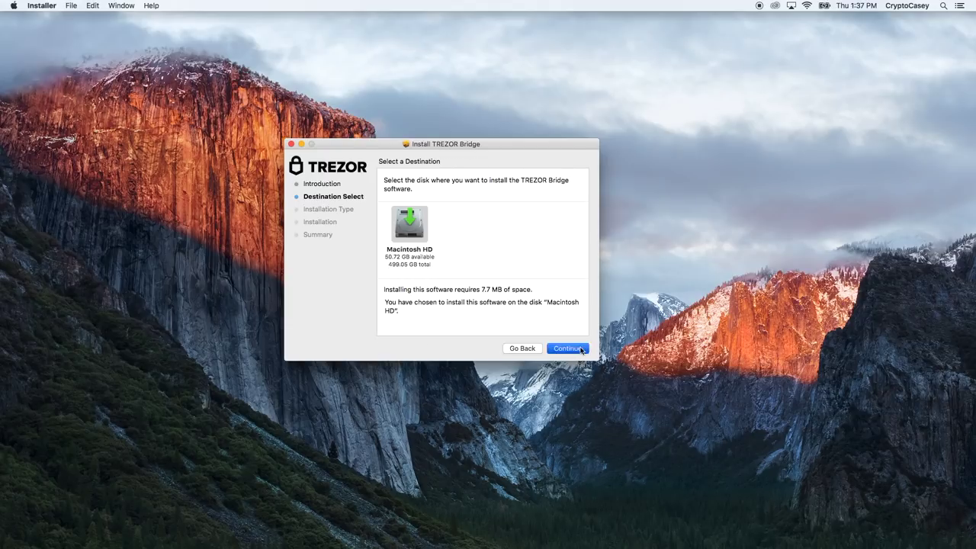
pyautogui.click(580, 349)
pyautogui.click(580, 348)
pyautogui.write('••••')
pyautogui.press('Return')
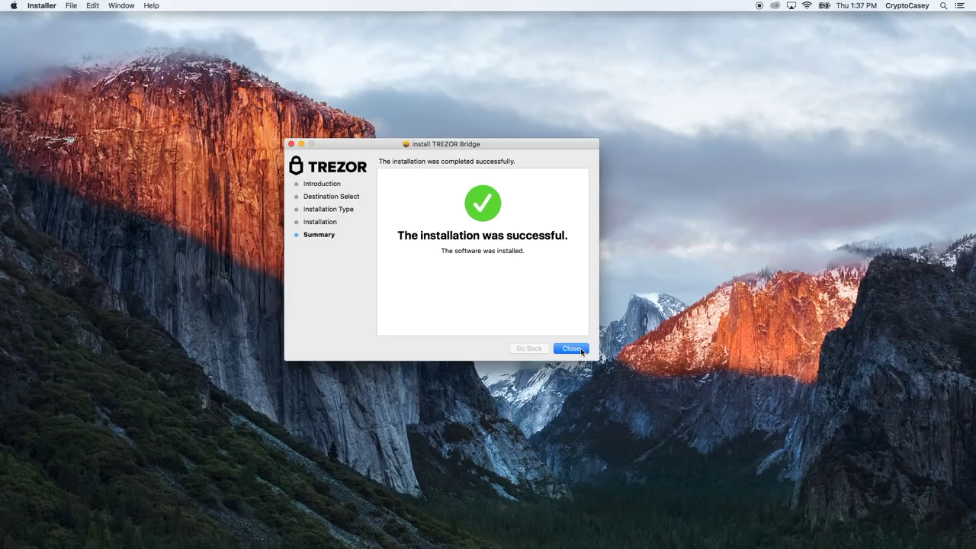
pyautogui.click(572, 348)
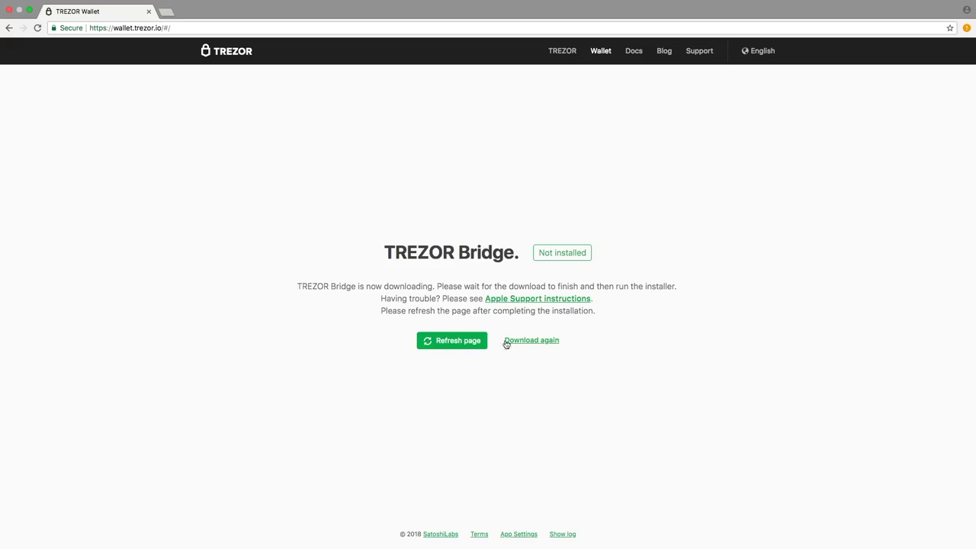
# Step: Refresh the wallet page, install the firmware on the connected TREZOR, and create a new wallet
pyautogui.click(479, 341)
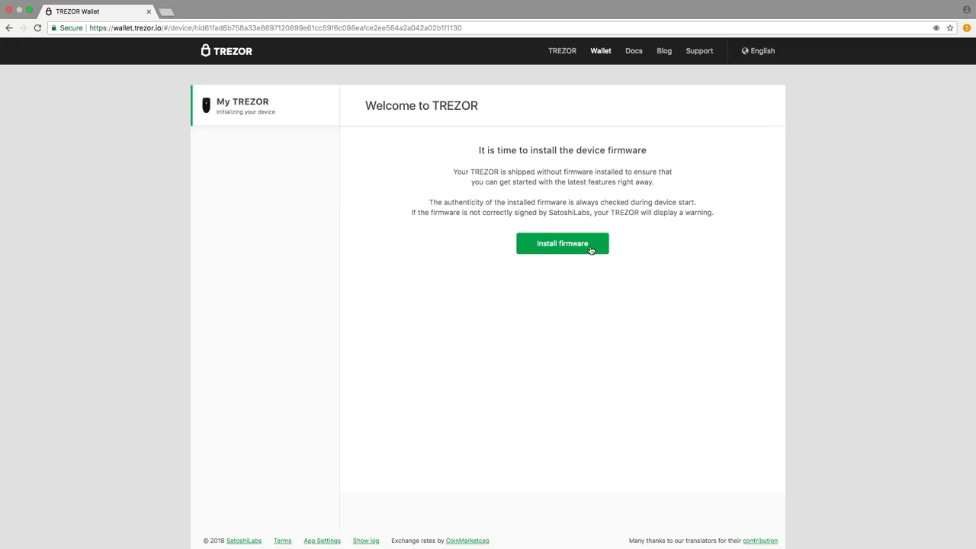
pyautogui.click(590, 249)
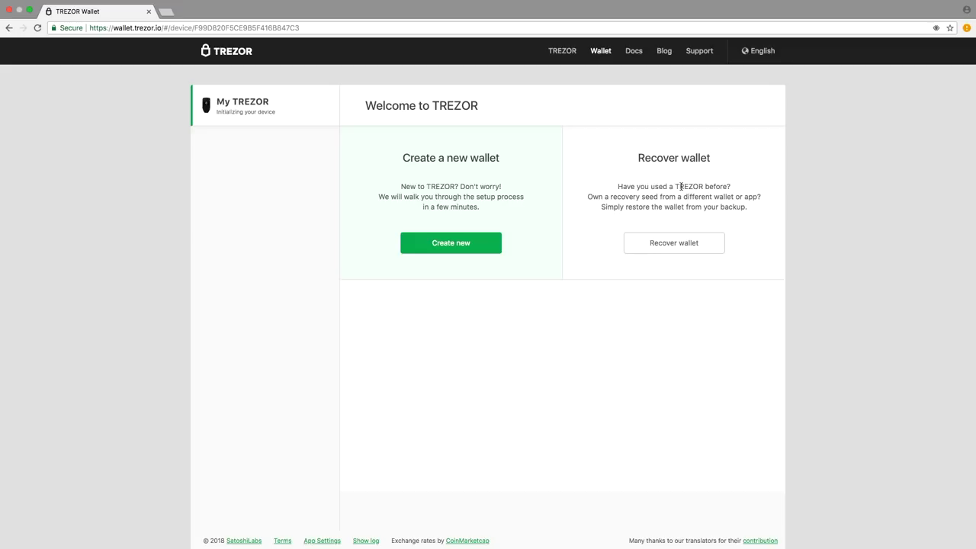
pyautogui.click(452, 244)
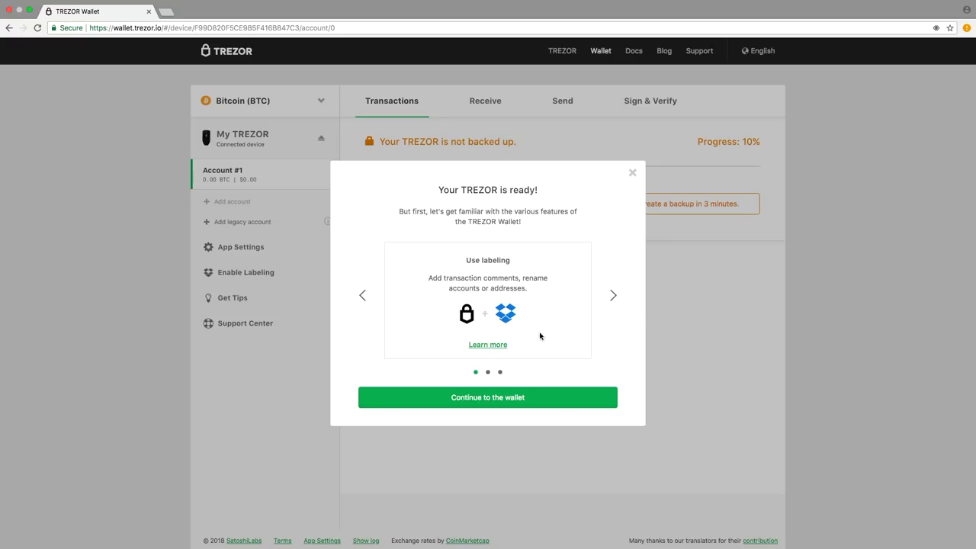
# Step: Page through the feature introduction, continue to the wallet, and look over the list of supported currencies
pyautogui.click(613, 296)
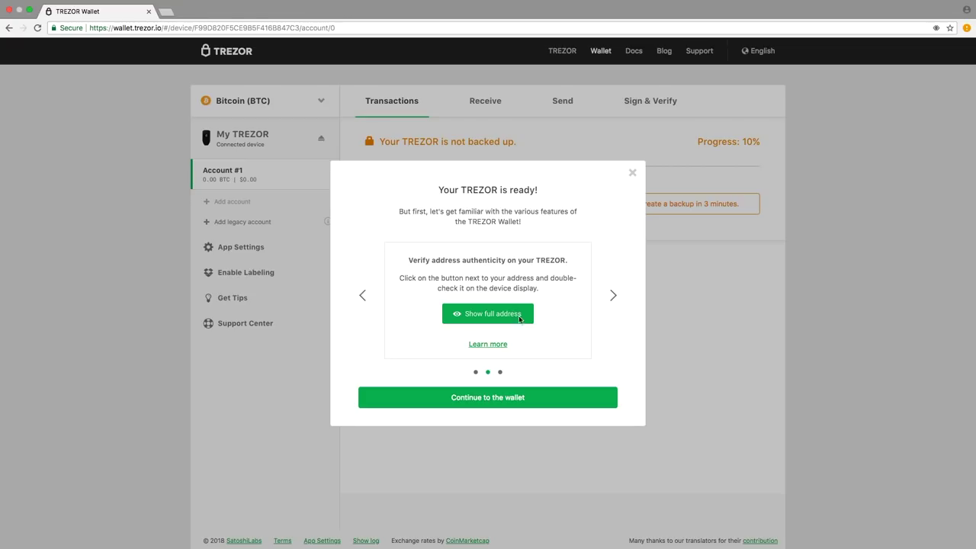
pyautogui.click(612, 296)
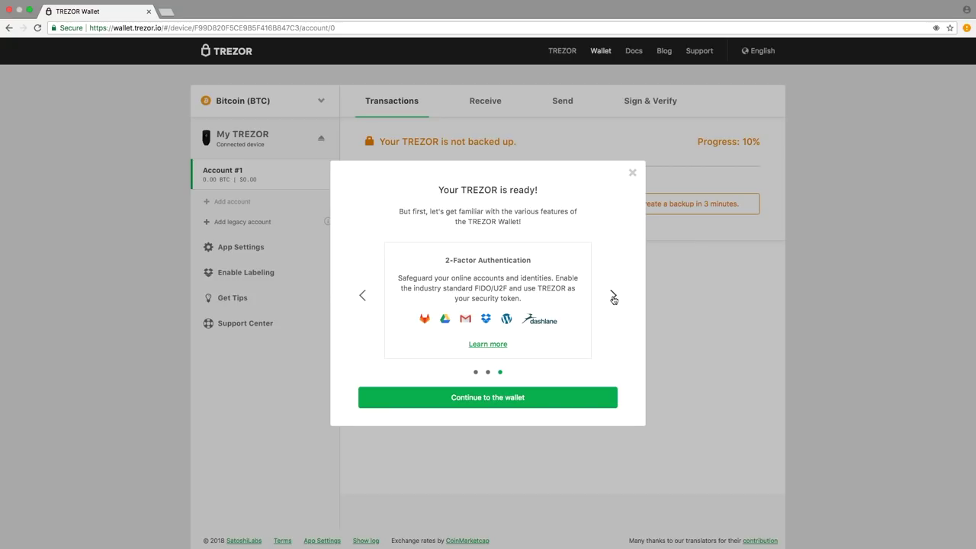
pyautogui.click(613, 297)
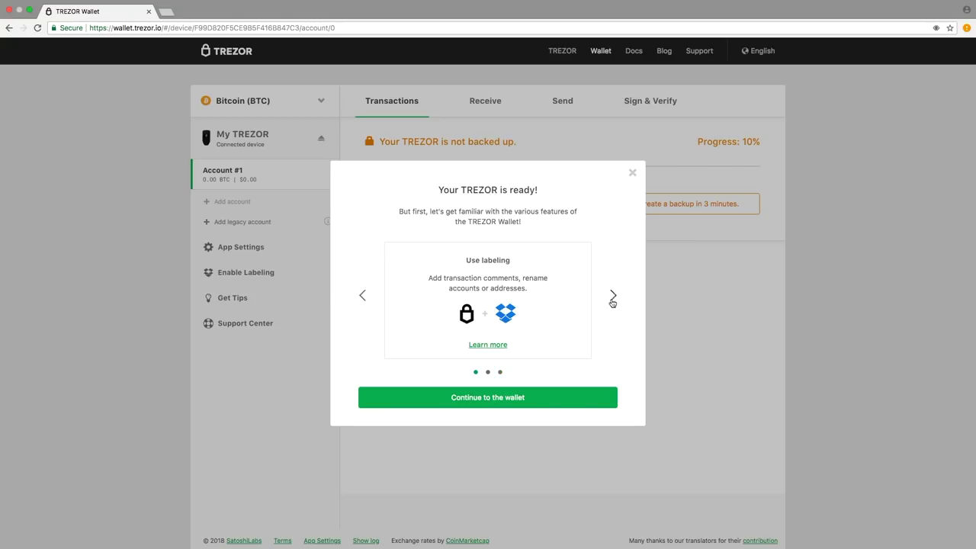
pyautogui.click(544, 399)
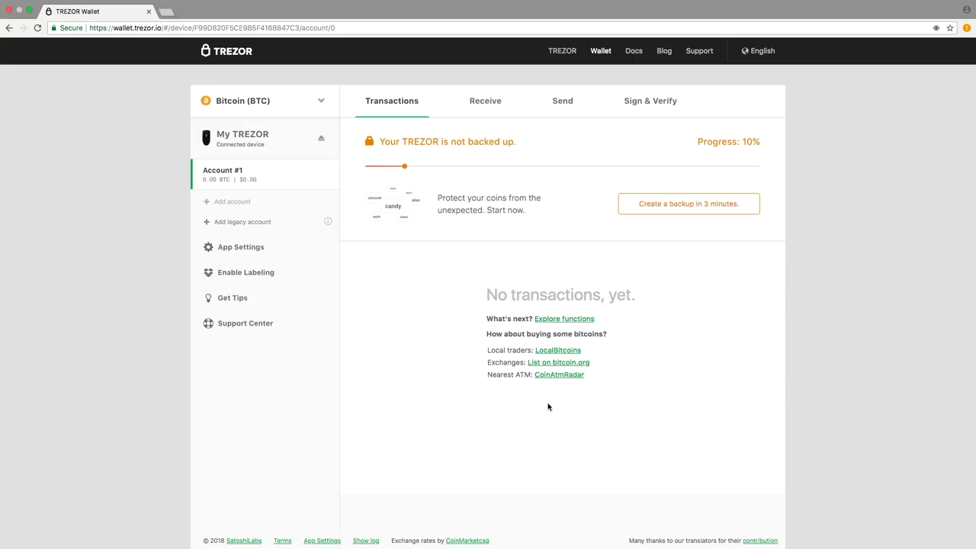
pyautogui.click(322, 109)
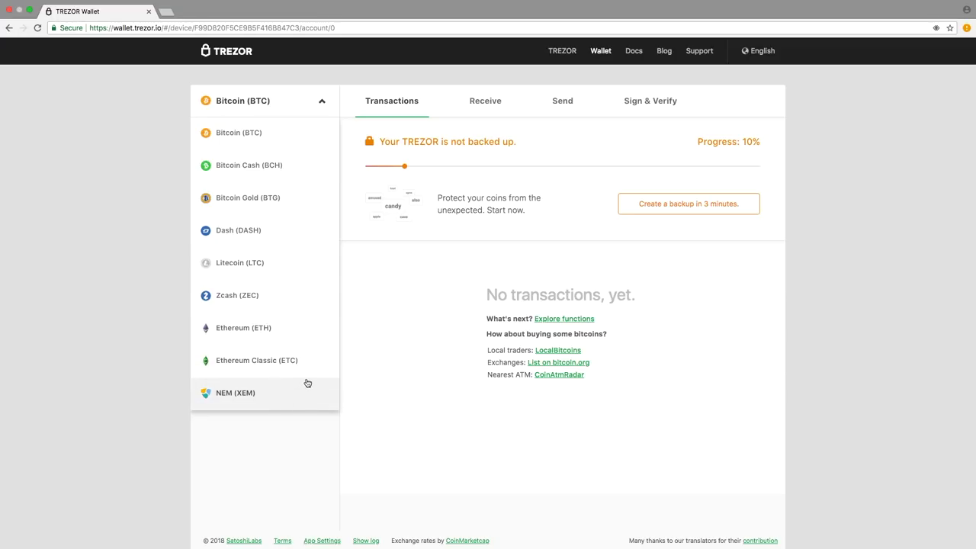
pyautogui.click(319, 101)
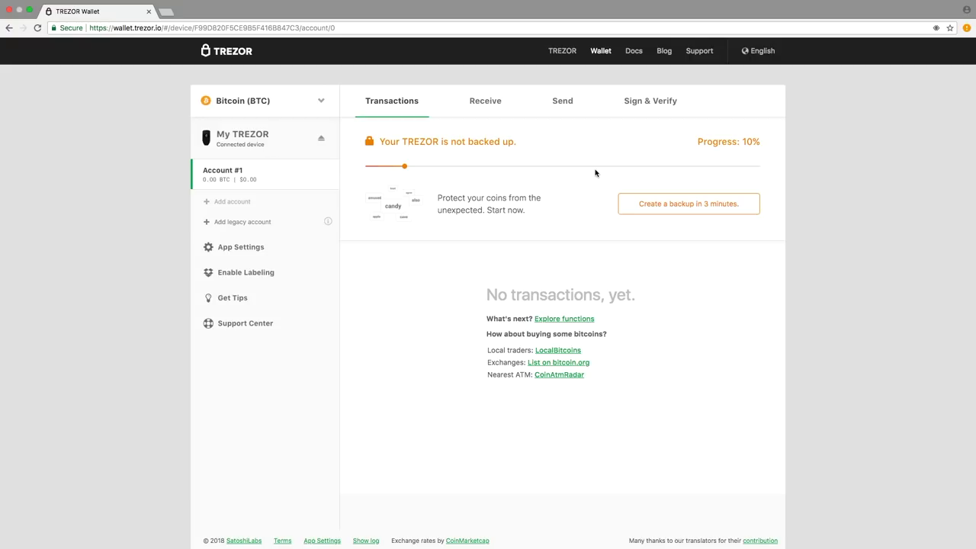
# Step: Start the device backup, agree to the recovery seed warning, and back up the recovery seed
pyautogui.click(673, 210)
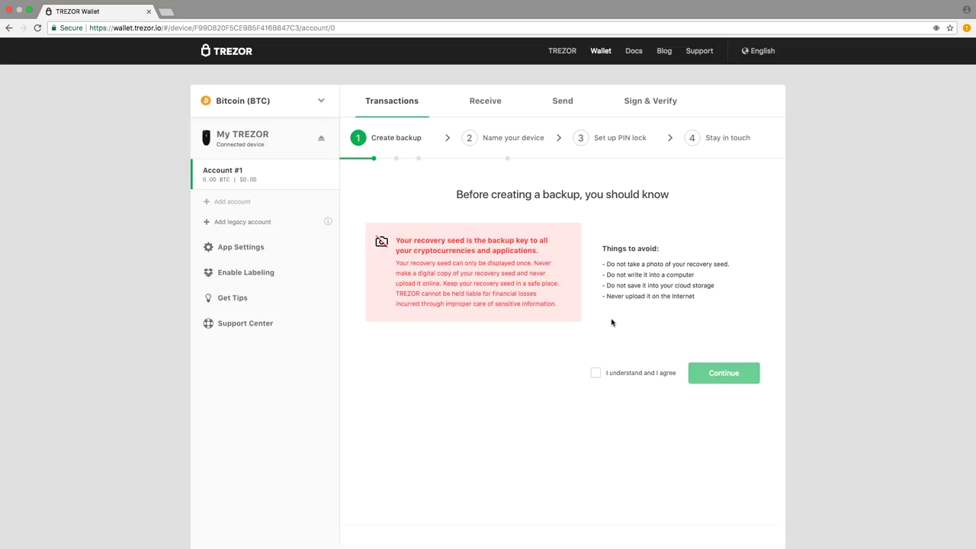
pyautogui.click(595, 374)
pyautogui.click(747, 382)
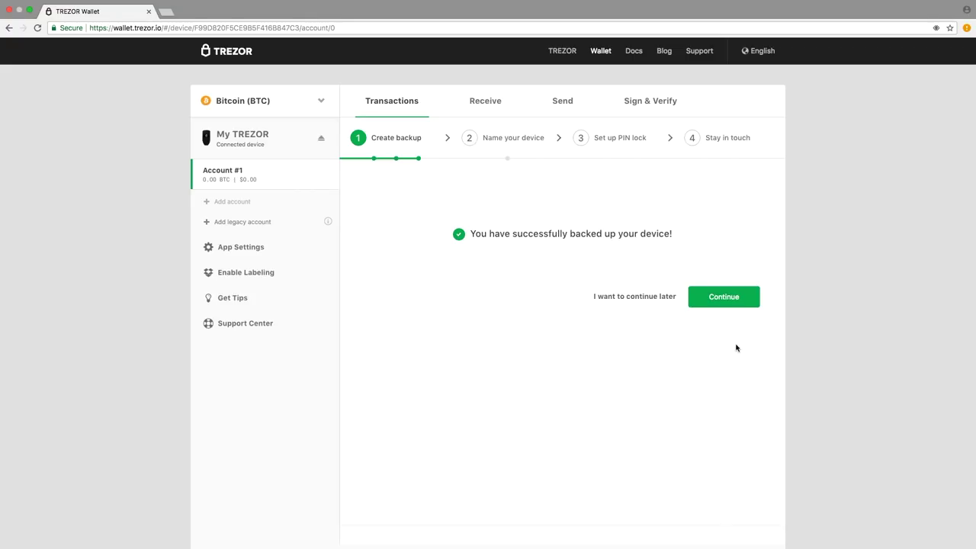
# Step: Name the device CryptoCasey, confirm the name, and continue to the PIN setup
pyautogui.click(736, 298)
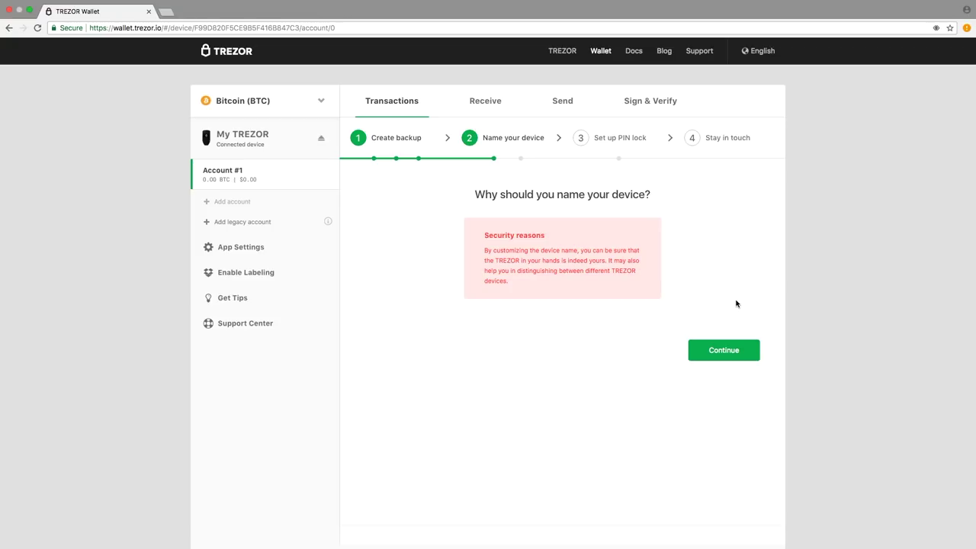
pyautogui.click(730, 349)
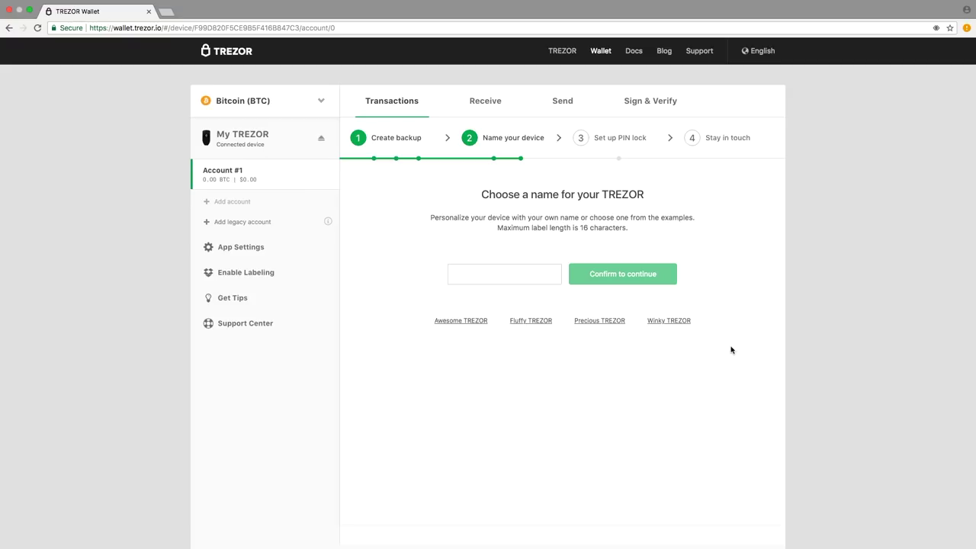
pyautogui.write('CryptoCasey')
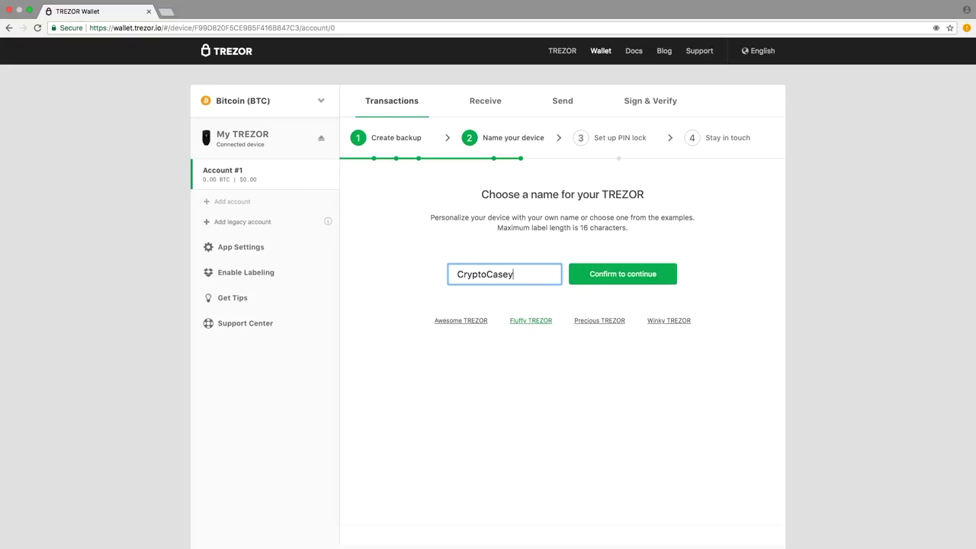
pyautogui.click(624, 275)
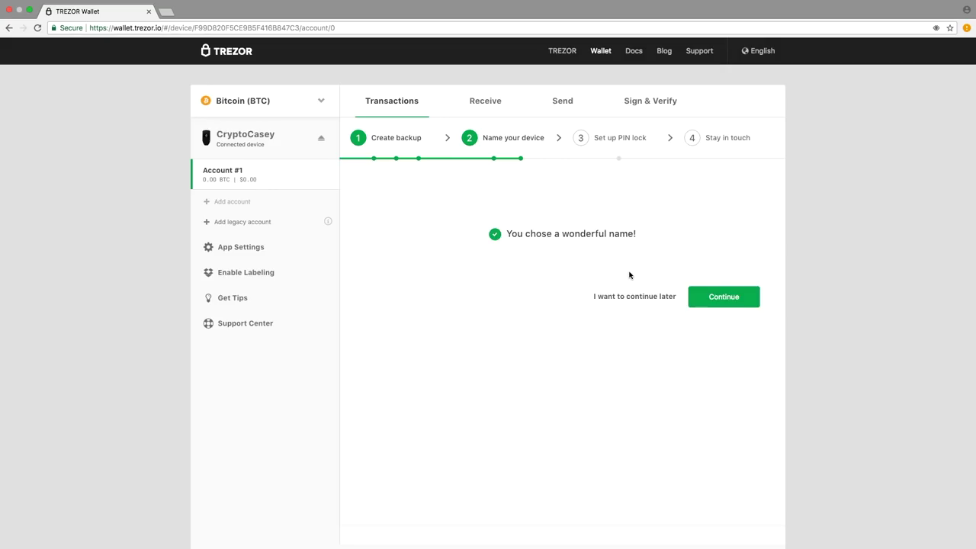
pyautogui.click(701, 298)
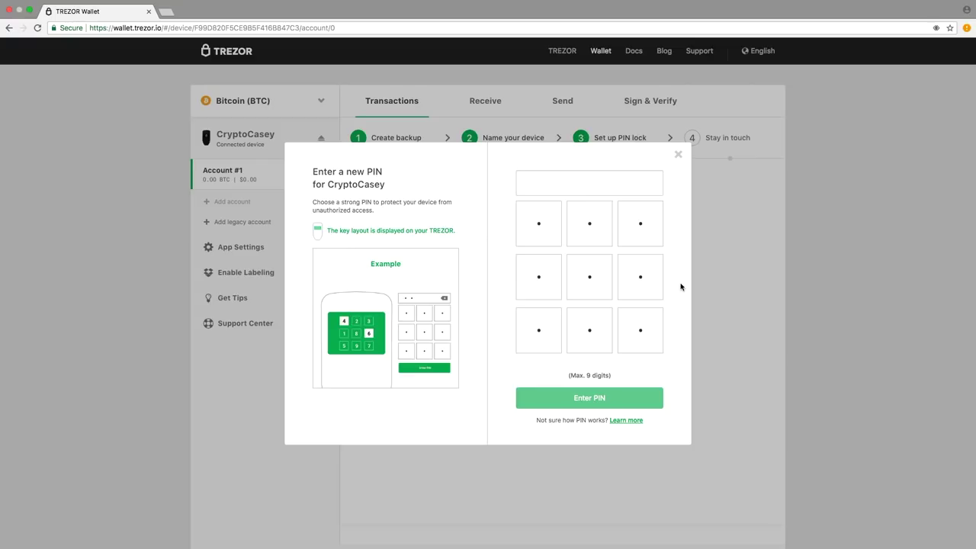
# Step: Try out PIN entries on the new PIN keypad and clear them
pyautogui.click(640, 330)
pyautogui.click(628, 279)
pyautogui.click(640, 276)
pyautogui.click(648, 327)
pyautogui.click(653, 322)
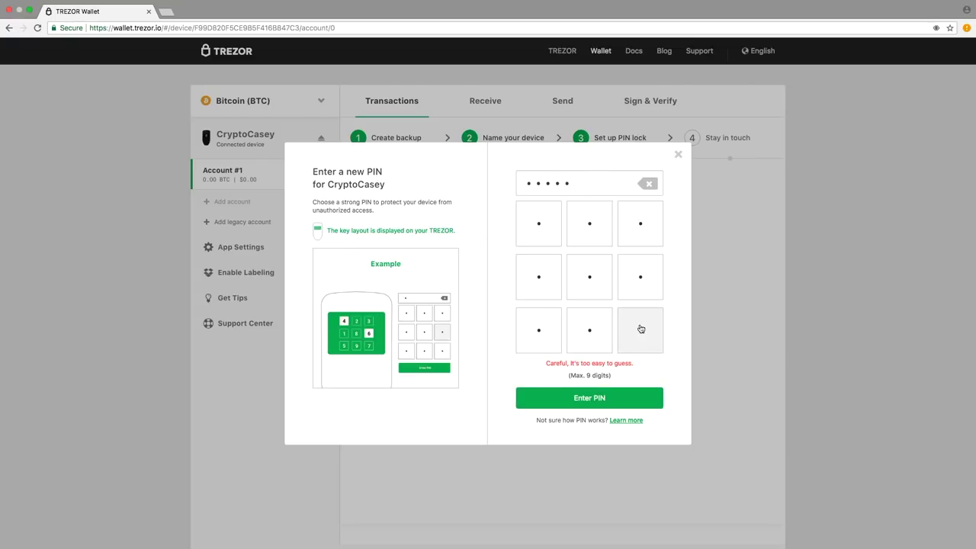
pyautogui.doubleClick(637, 278)
pyautogui.click(625, 324)
pyautogui.click(622, 321)
pyautogui.click(647, 183)
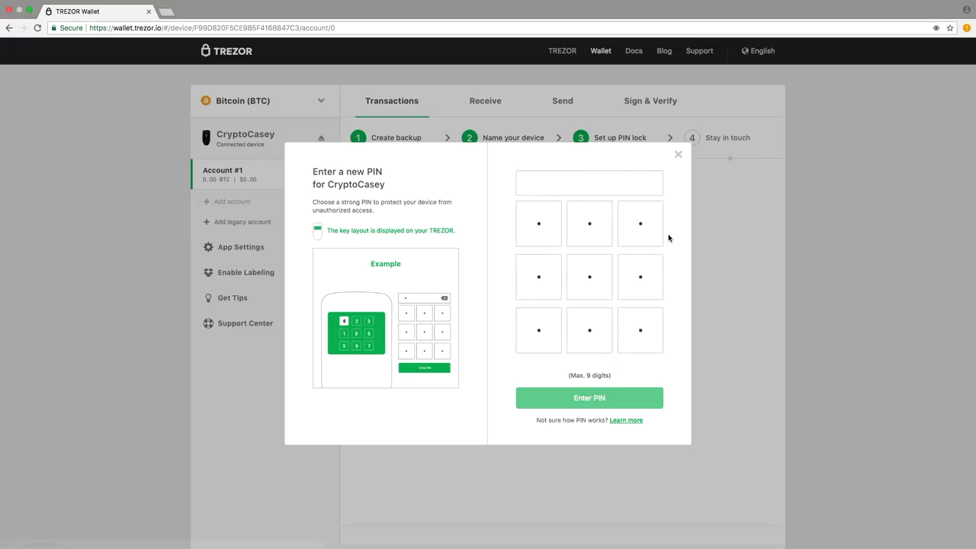
pyautogui.click(546, 225)
pyautogui.click(547, 279)
pyautogui.click(647, 182)
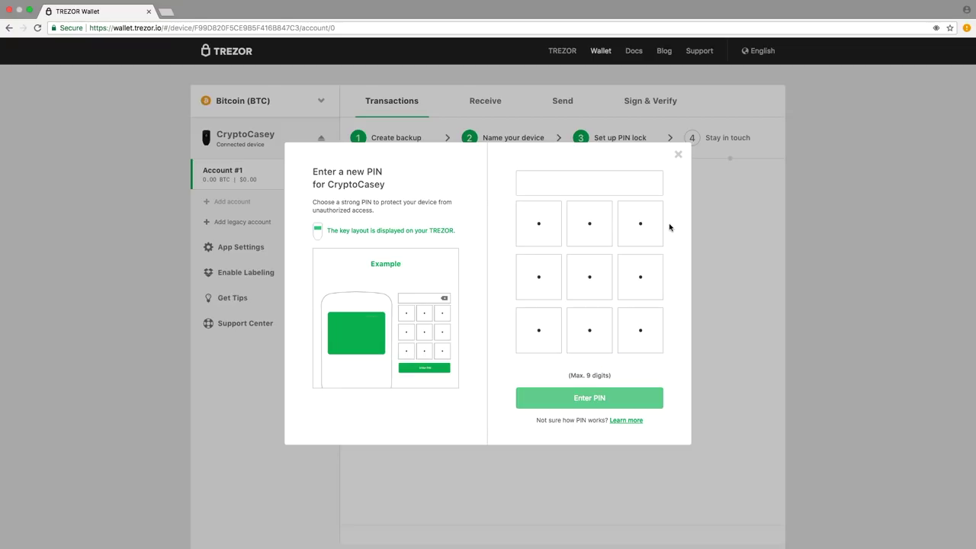
# Step: Enter a new nine-digit device PIN and re-enter it to confirm
pyautogui.click(547, 222)
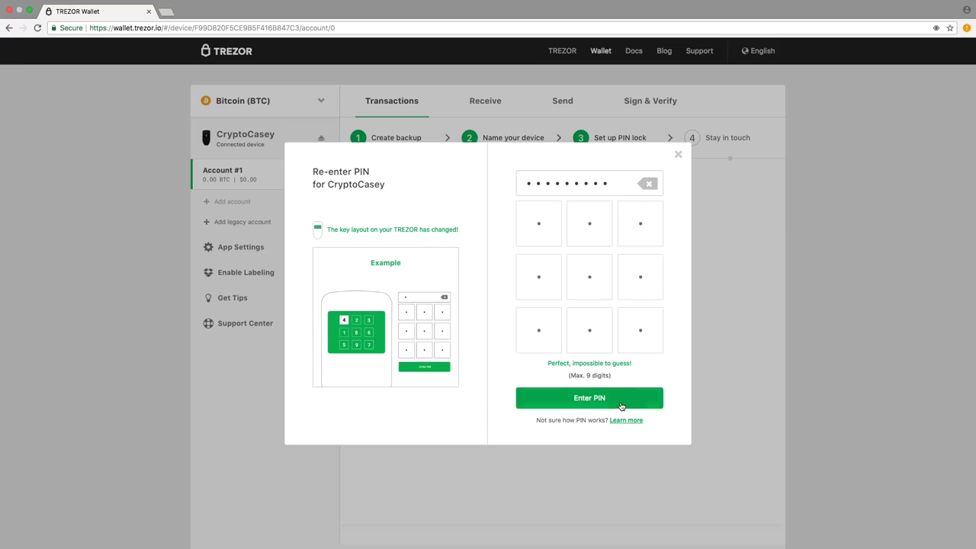
pyautogui.click(621, 404)
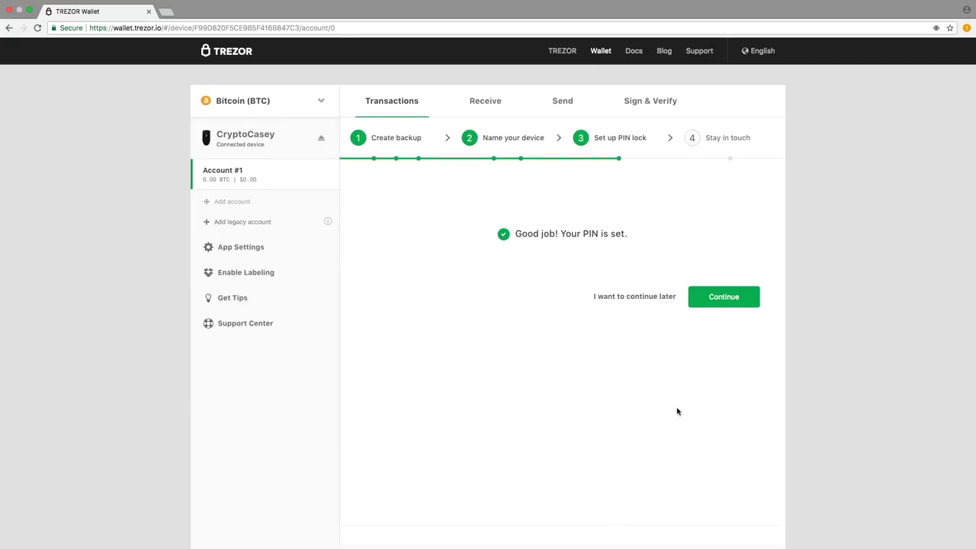
# Step: Continue past the PIN confirmation and the stay-in-touch page, and finish the TREZOR setup
pyautogui.click(748, 298)
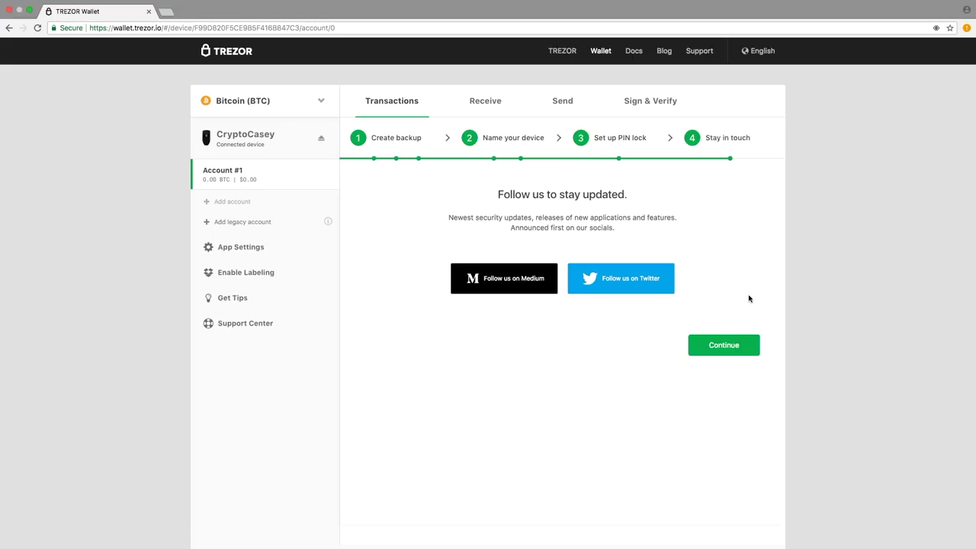
pyautogui.click(737, 340)
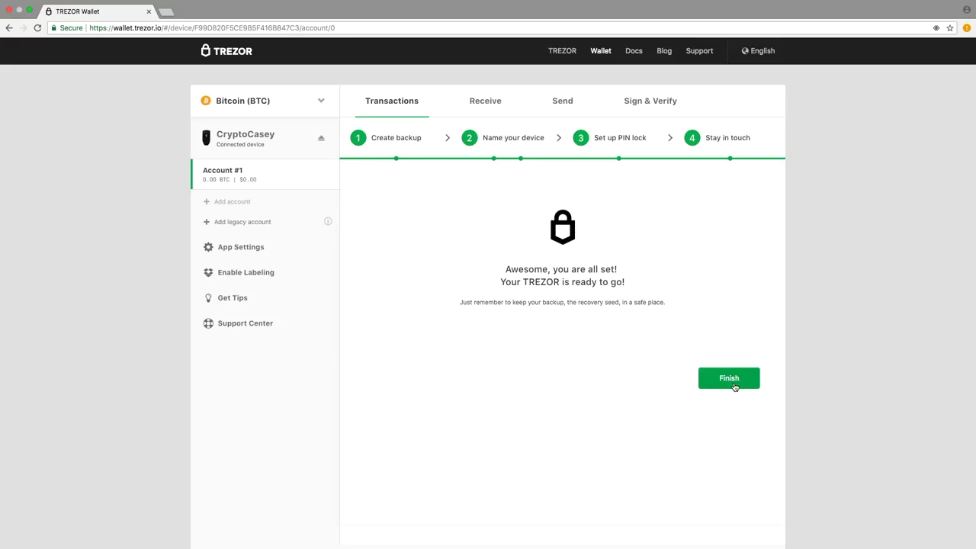
pyautogui.click(726, 379)
# Step: Review the CryptoCasey device's basic, homescreen and advanced settings, including passphrase, PIN, recovery check and wipe options
pyautogui.click(246, 141)
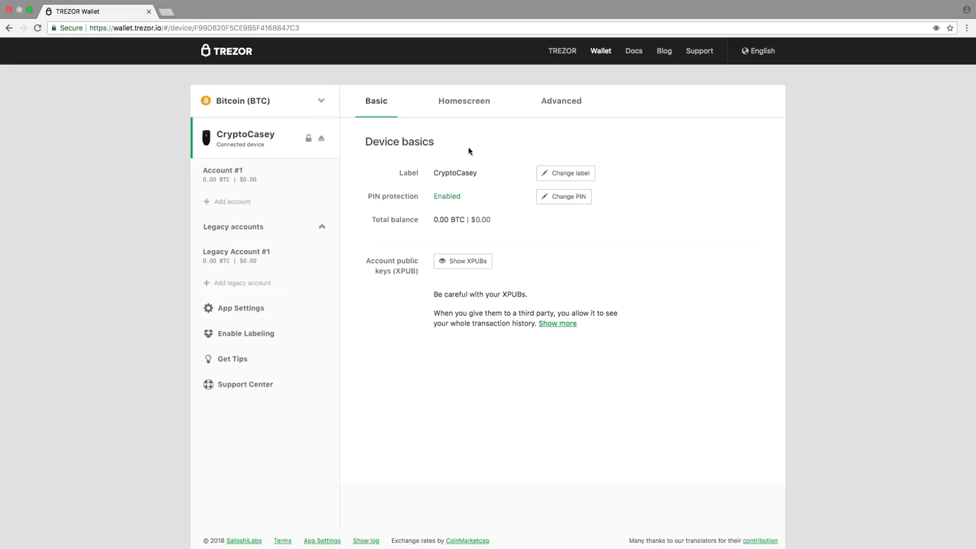
pyautogui.click(463, 109)
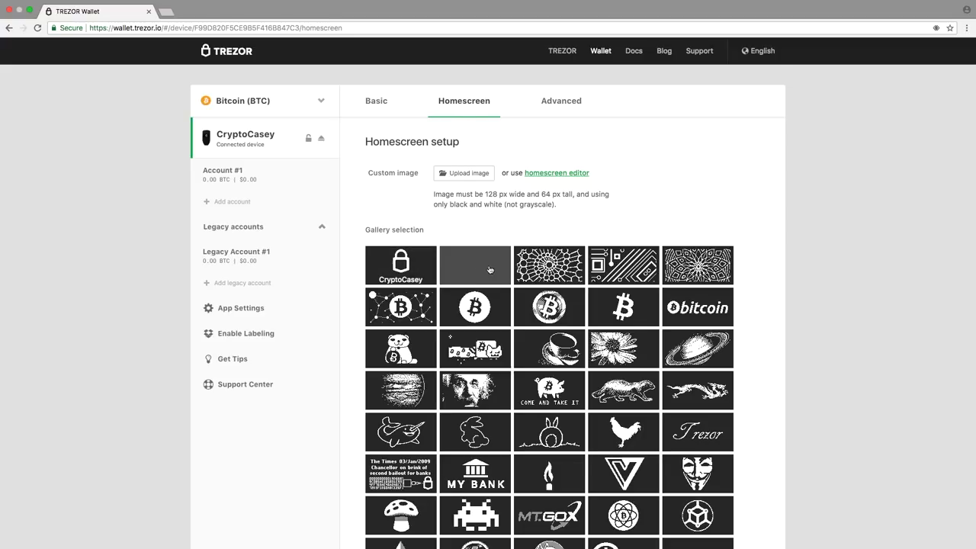
pyautogui.click(575, 101)
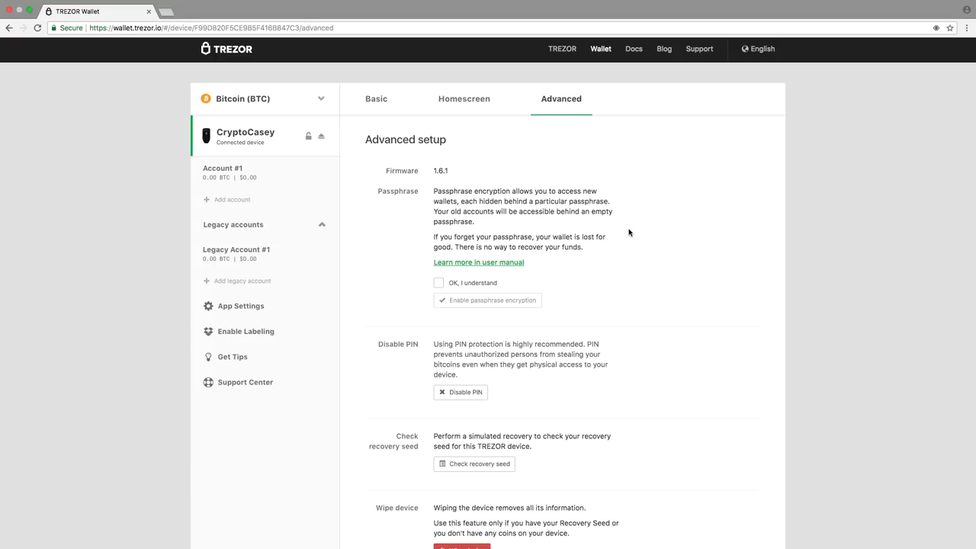
pyautogui.scroll(-2, 630, 233)
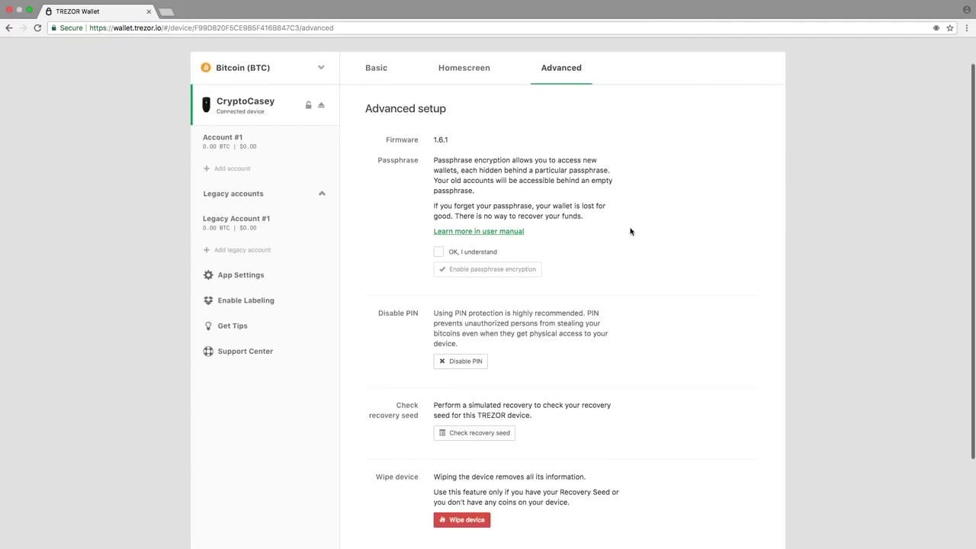
pyautogui.click(370, 71)
# Step: Look over the supported coins and the transactions, receive and send pages of Bitcoin Account #1
pyautogui.click(328, 83)
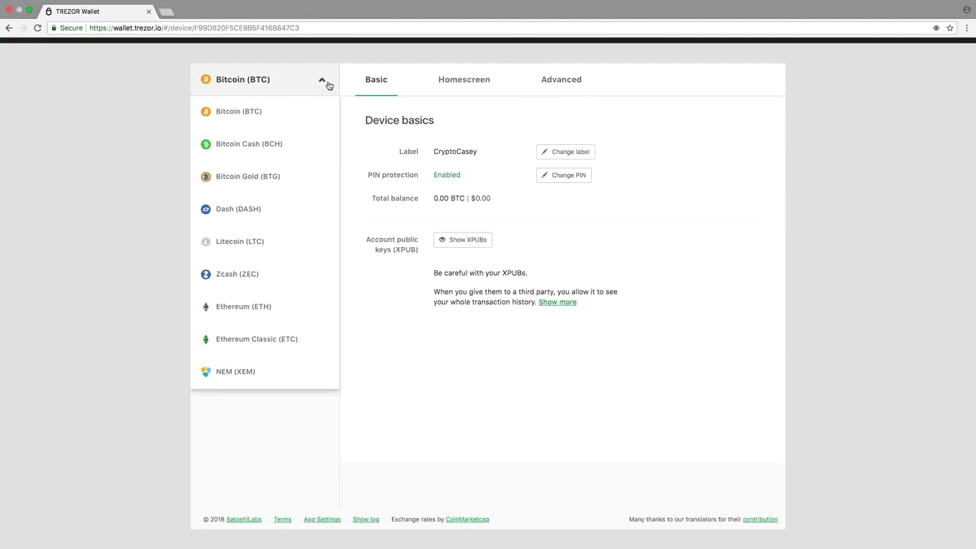
pyautogui.click(357, 161)
pyautogui.click(245, 159)
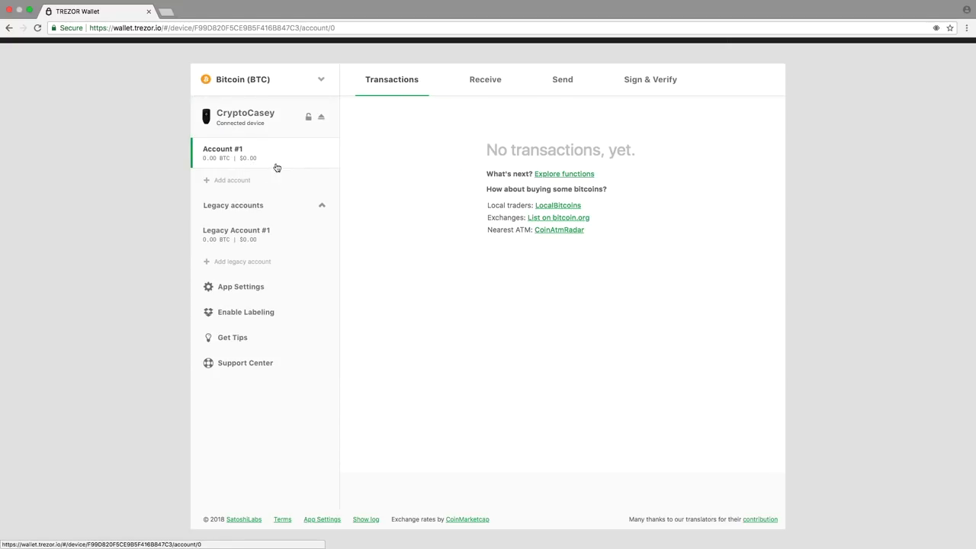
pyautogui.click(486, 80)
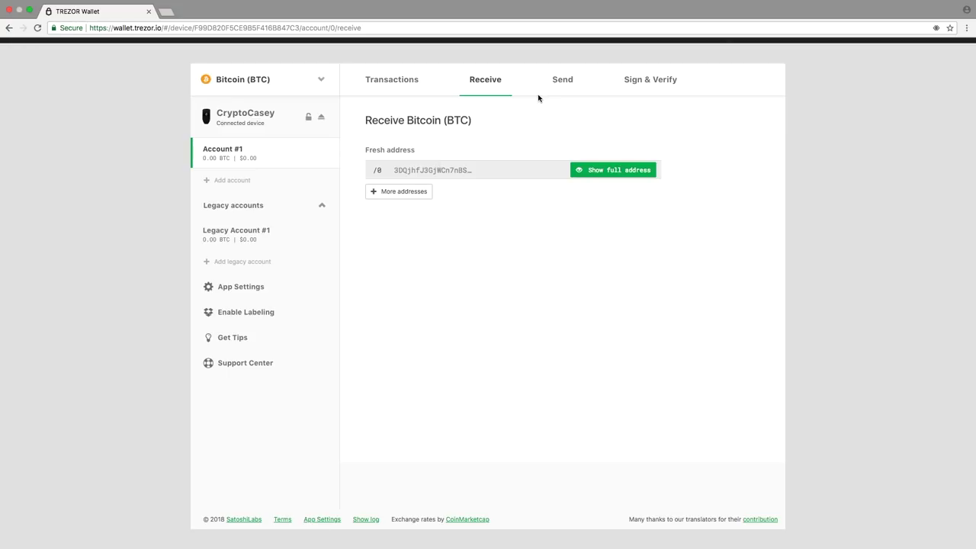
pyautogui.click(560, 83)
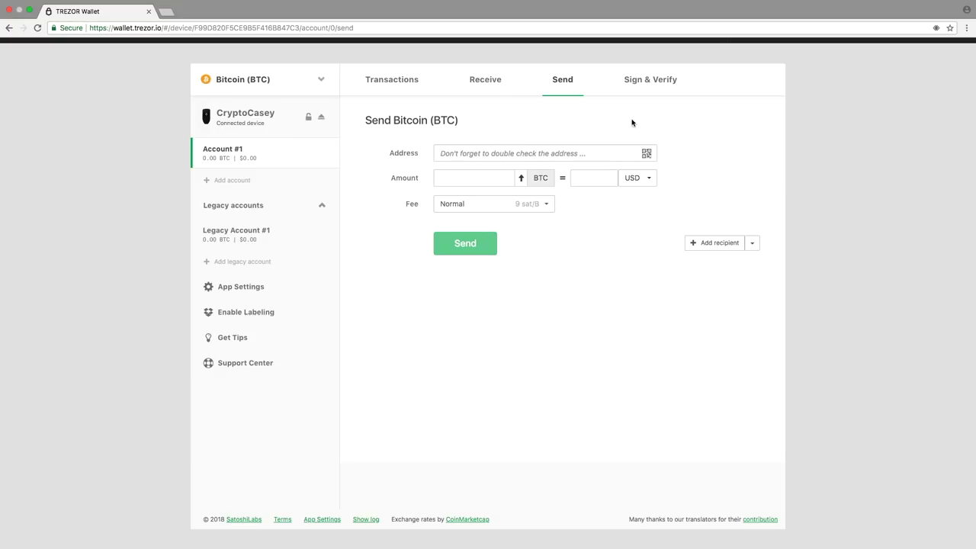
# Step: Examine the QR code address scanner and the fee options of the Bitcoin send form
pyautogui.click(647, 155)
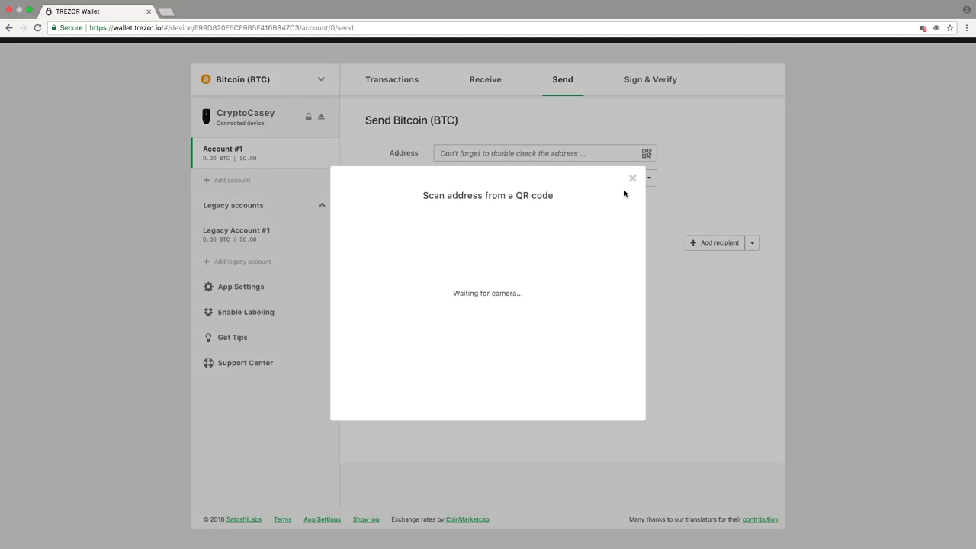
pyautogui.click(632, 179)
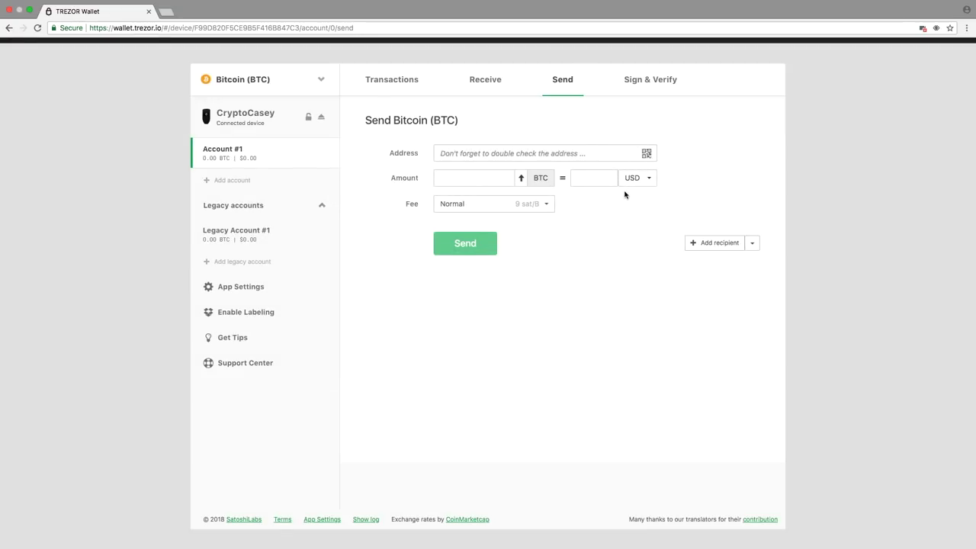
pyautogui.click(548, 206)
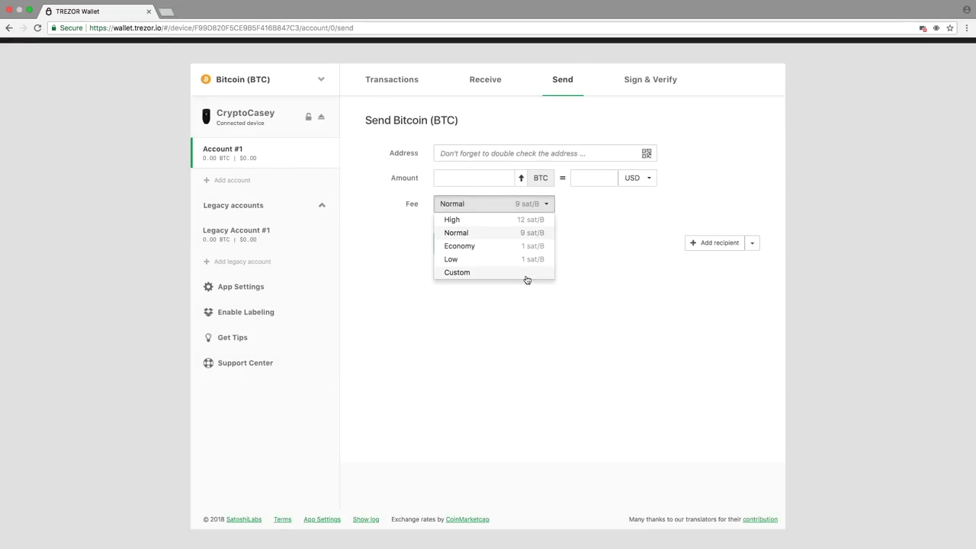
pyautogui.click(589, 214)
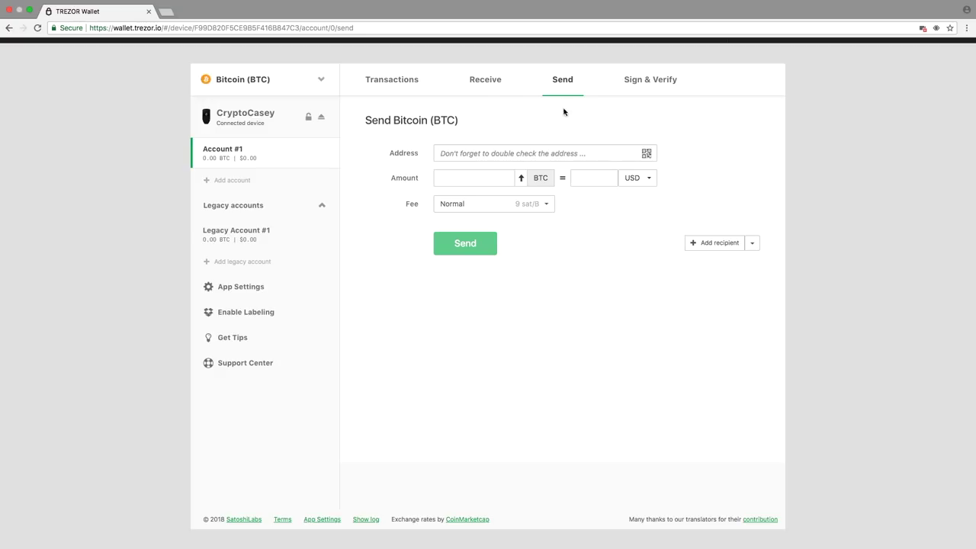
# Step: Show the full fresh receiving address of Bitcoin Account #1
pyautogui.click(496, 86)
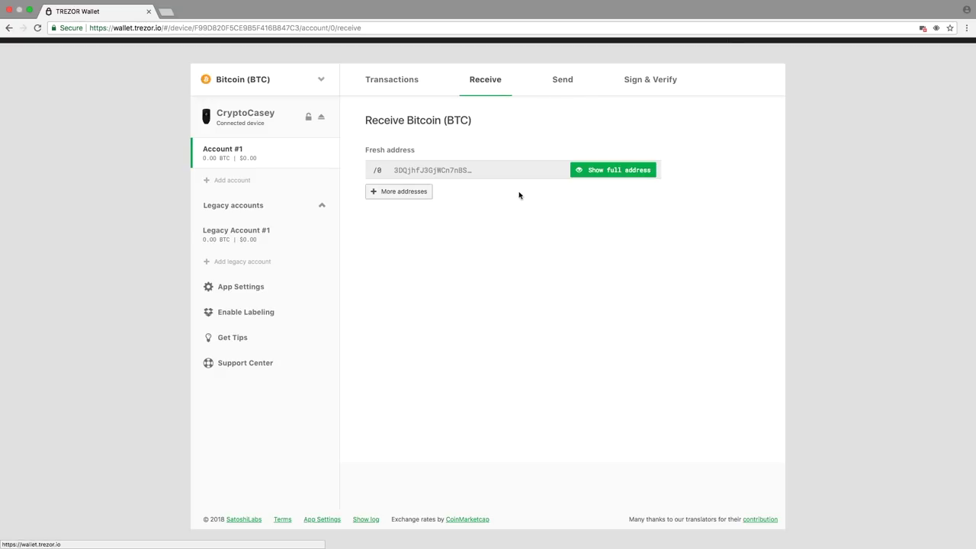
pyautogui.click(607, 170)
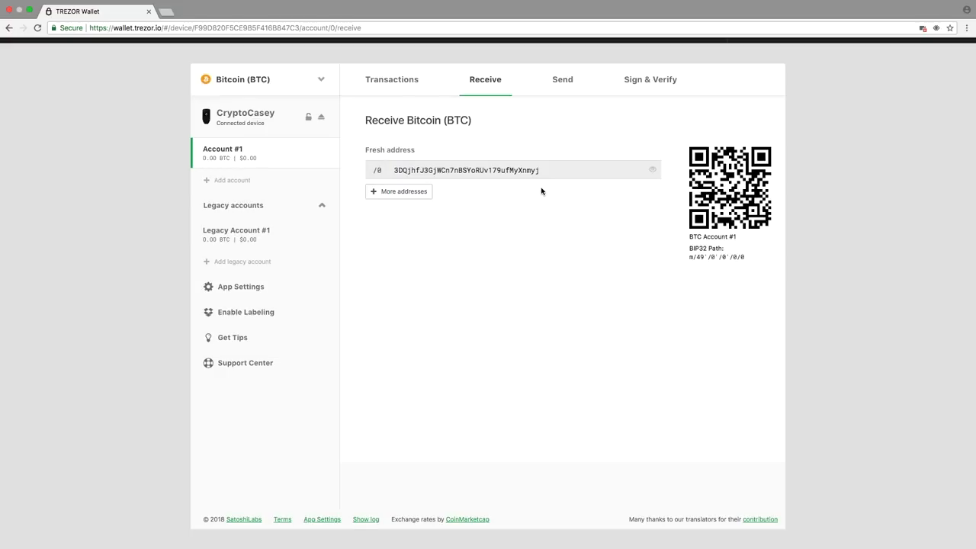
# Step: Switch the wallet to Bitcoin Cash (BCH) and confirm the switching notice
pyautogui.click(320, 81)
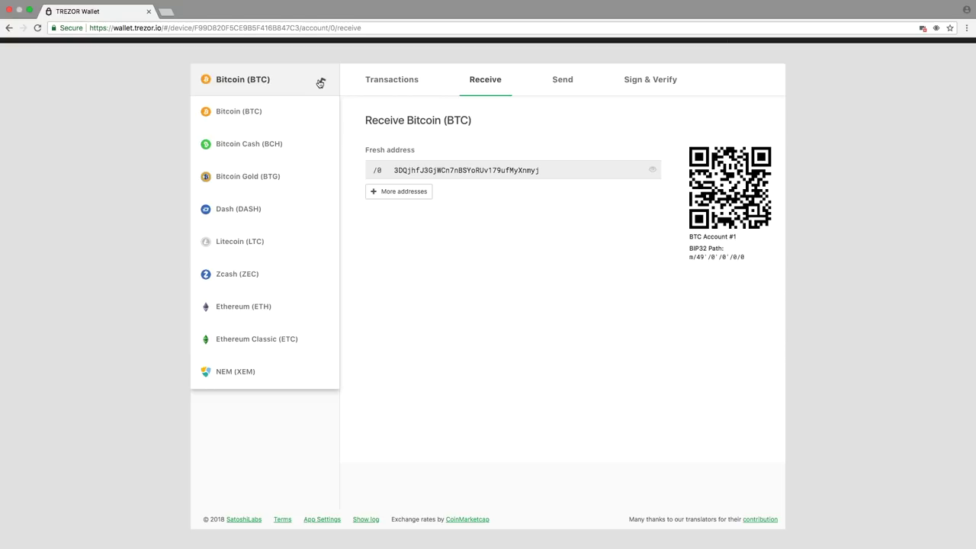
pyautogui.click(284, 140)
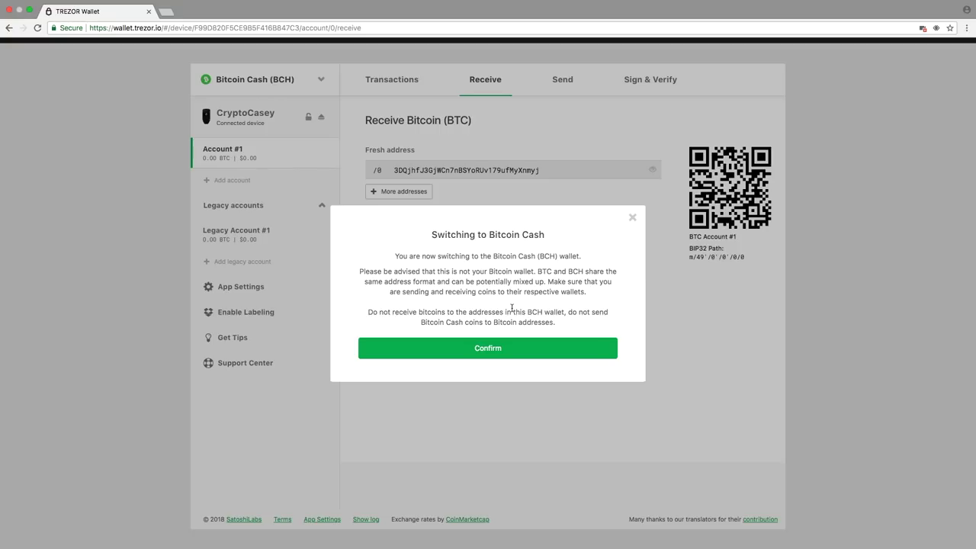
pyautogui.click(503, 351)
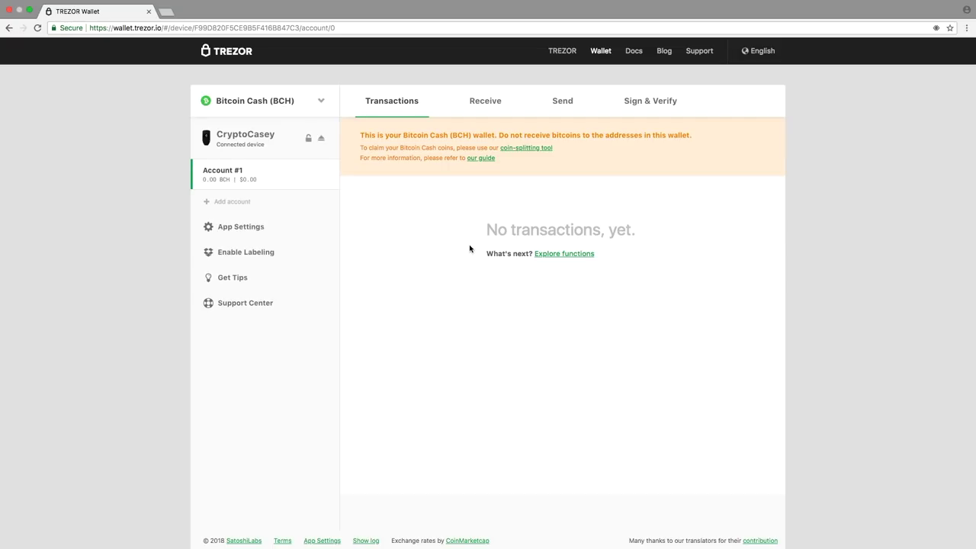
# Step: Look at the Bitcoin Cash receive and send pages and show the full fresh BCH receiving address
pyautogui.click(503, 101)
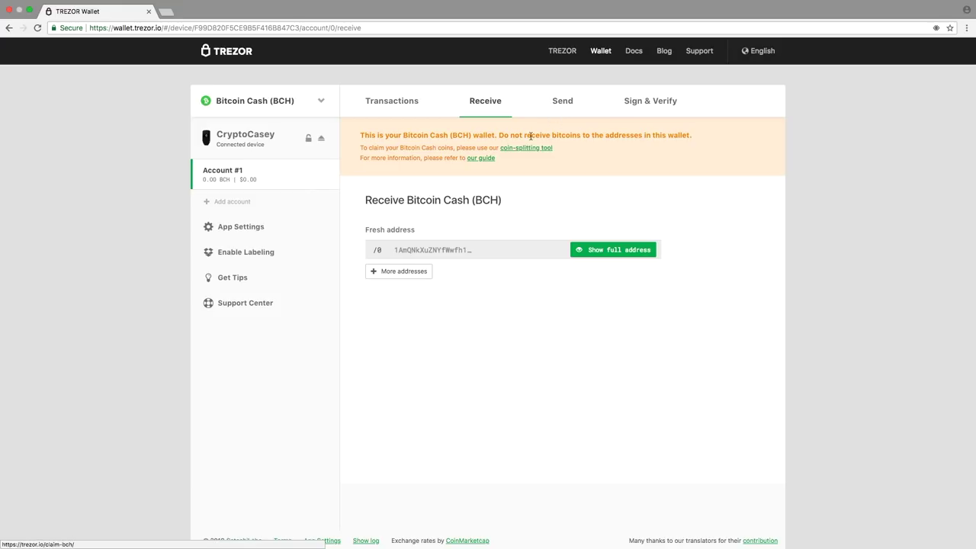
pyautogui.click(551, 108)
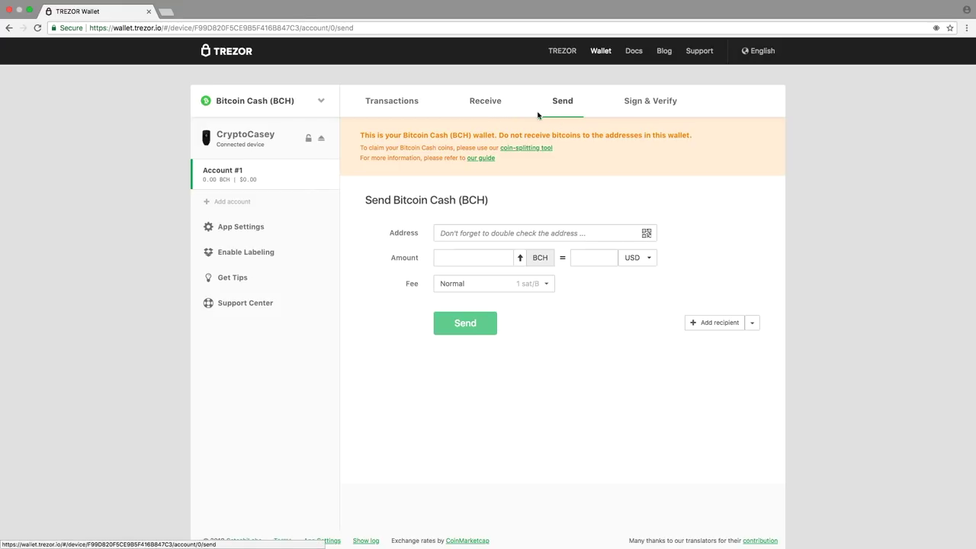
pyautogui.click(500, 107)
pyautogui.click(602, 250)
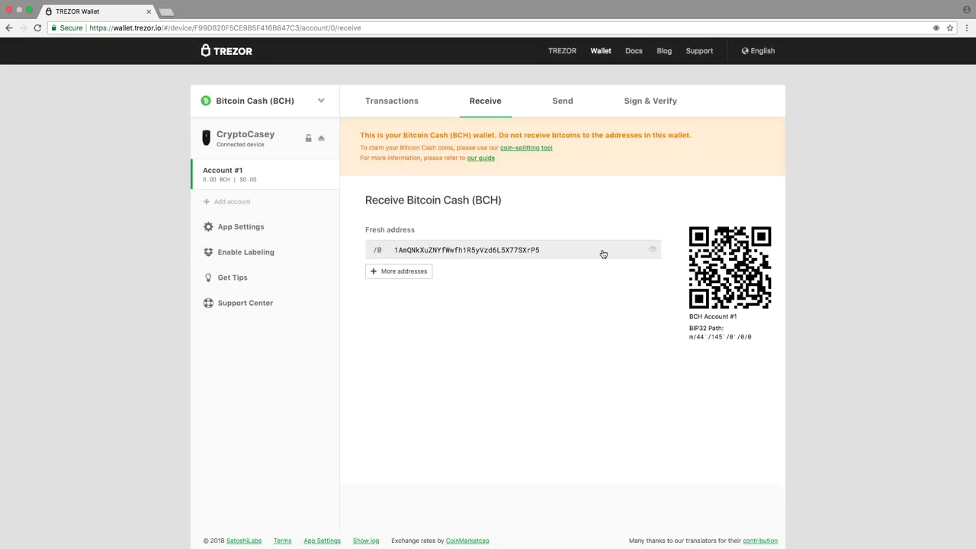
pyautogui.moveTo(229, 204)
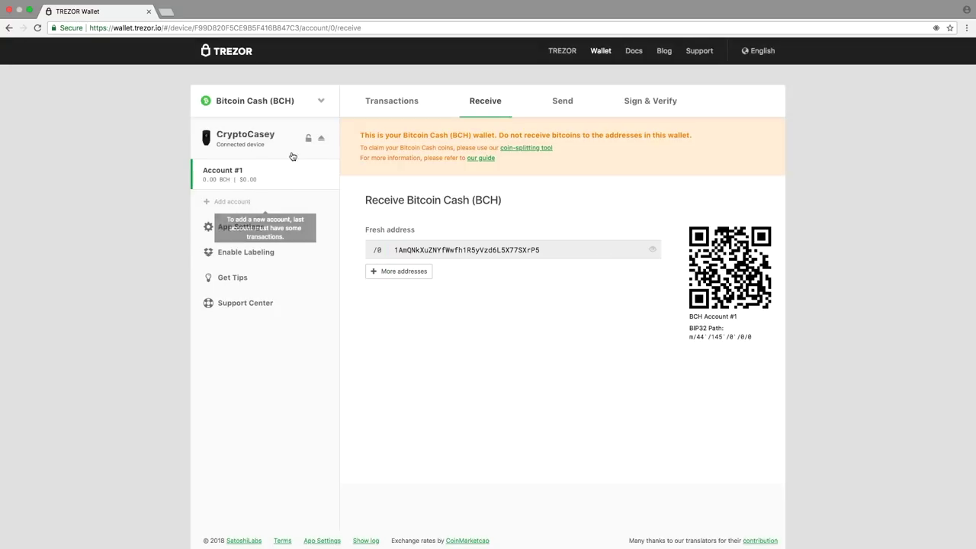
# Step: Choose Ethereum (ETH) as the coin and go to MyEtherWallet as its wallet interface
pyautogui.click(321, 101)
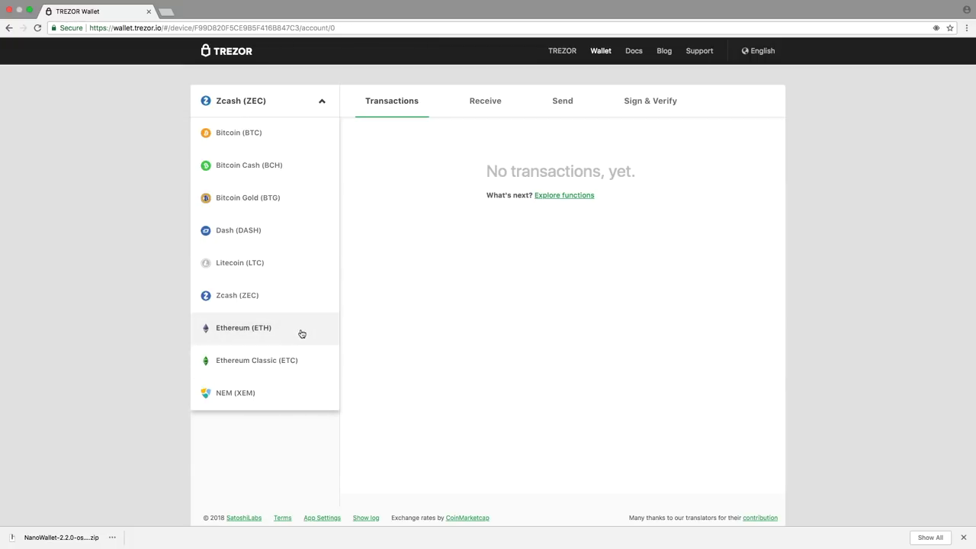
pyautogui.click(302, 332)
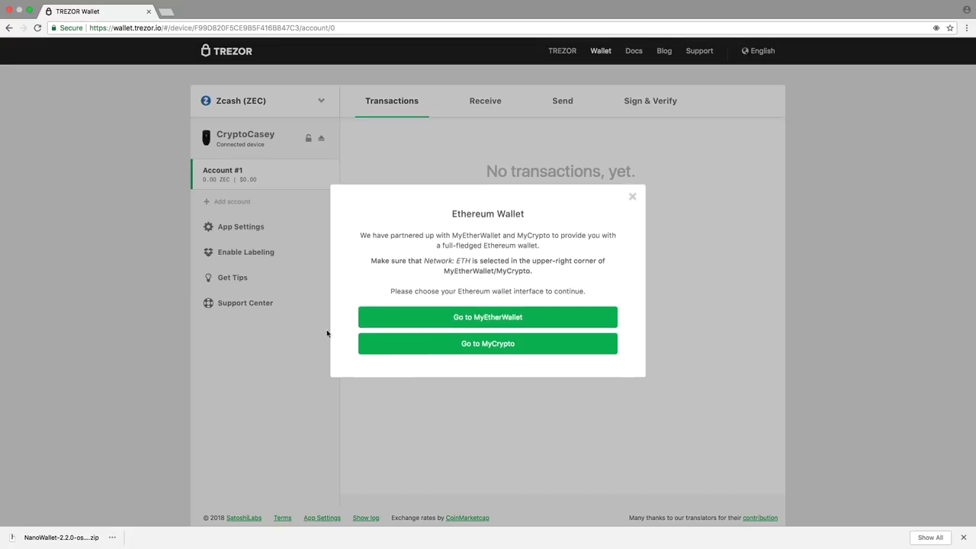
pyautogui.click(523, 319)
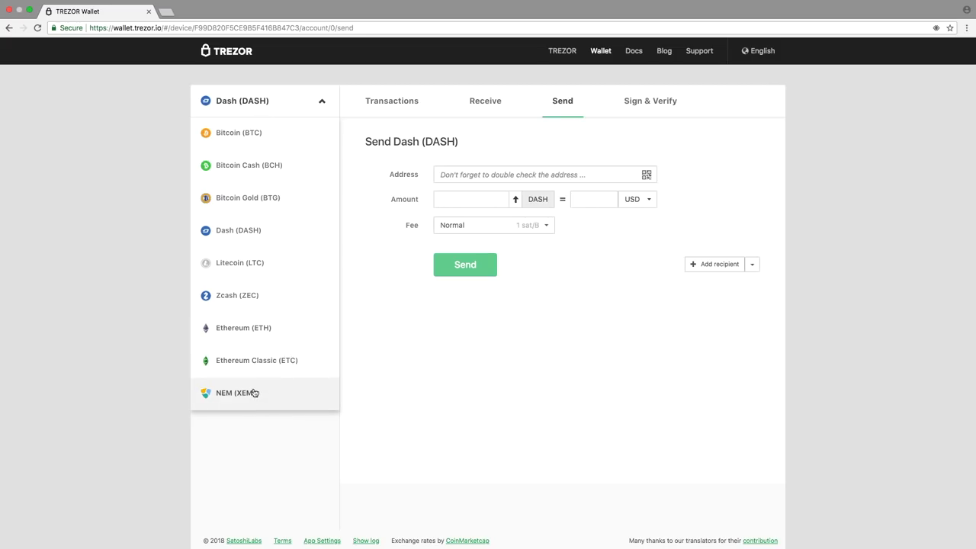
# Step: Choose NEM (XEM) as the coin and go to the NEM downloads page for the Nano Wallet
pyautogui.click(254, 395)
pyautogui.click(488, 386)
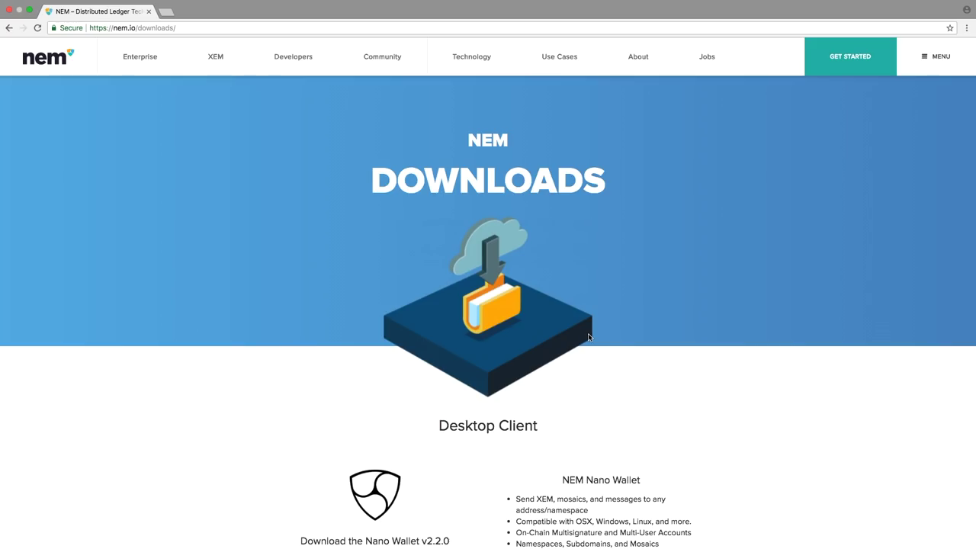
pyautogui.scroll(-5, 589, 336)
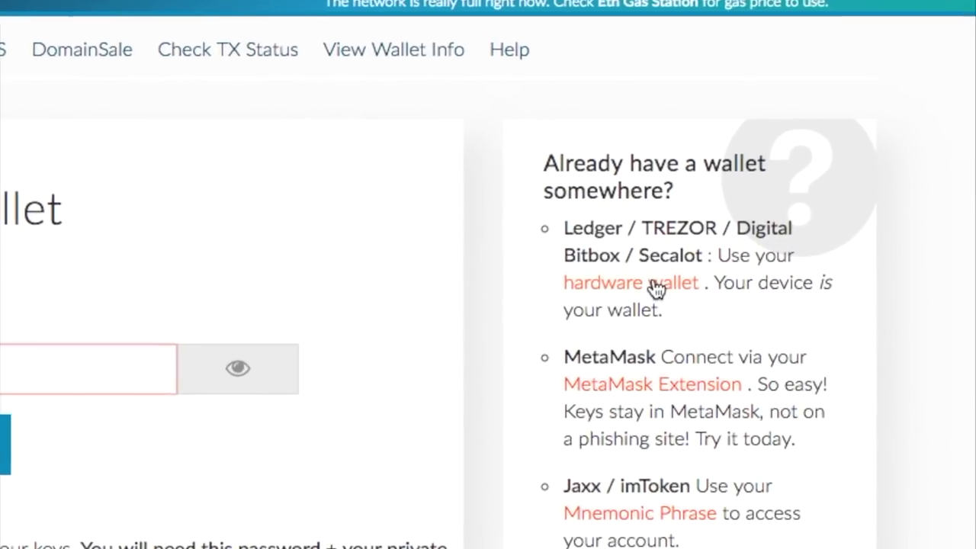
# Step: On MyEtherWallet, choose hardware wallet access with TREZOR and connect to the device
pyautogui.click(656, 286)
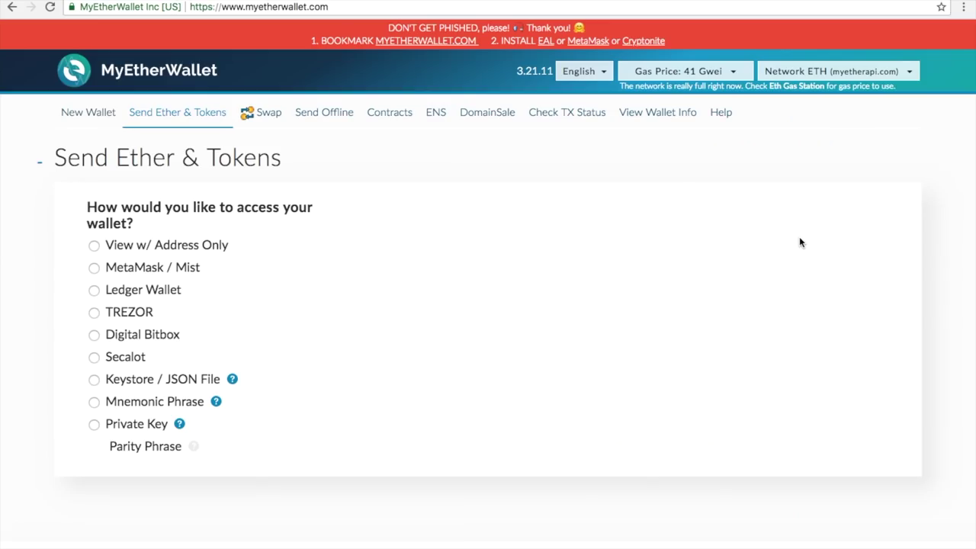
pyautogui.click(93, 313)
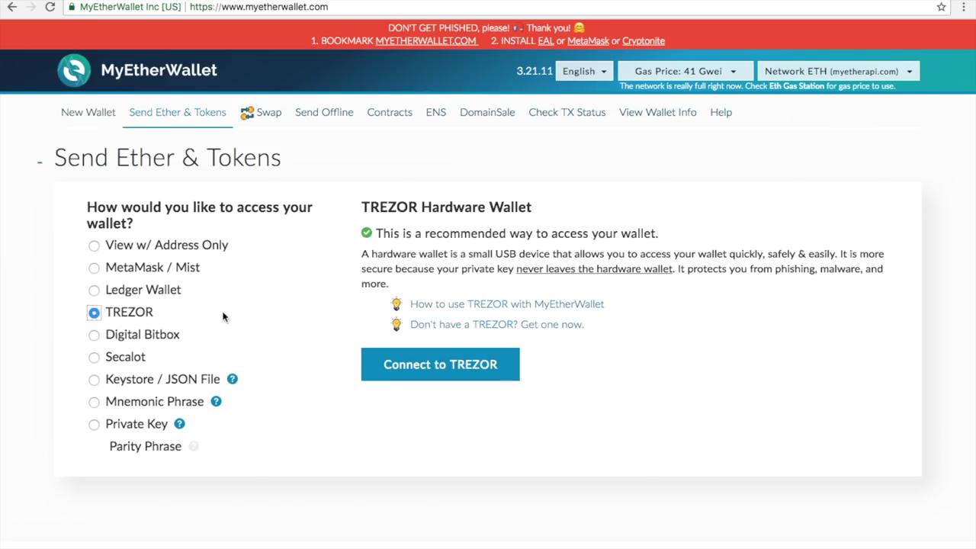
pyautogui.click(469, 372)
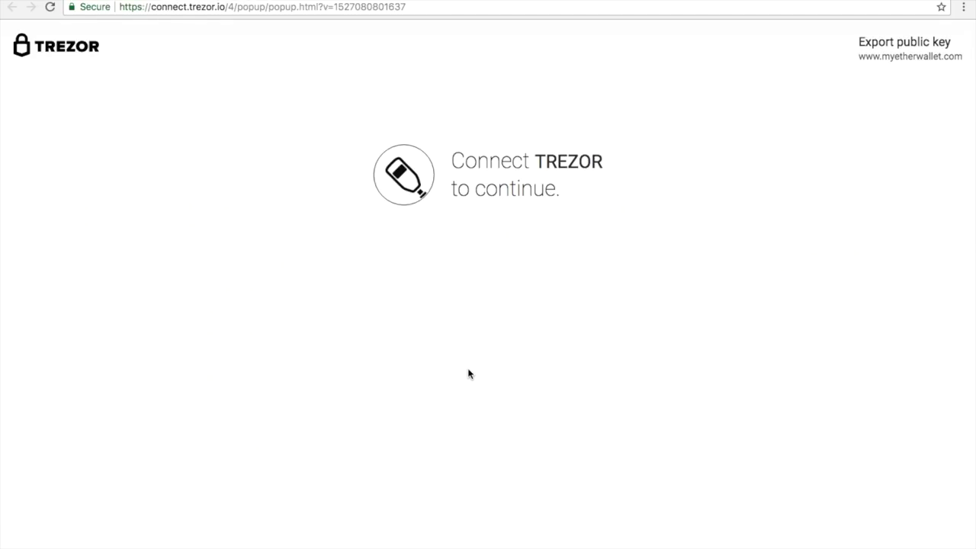
# Step: Enter the TREZOR device PIN on the scrambled keypad and submit it
pyautogui.click(455, 226)
pyautogui.click(442, 237)
pyautogui.click(487, 194)
pyautogui.click(534, 242)
pyautogui.click(537, 247)
pyautogui.doubleClick(447, 196)
pyautogui.click(445, 150)
pyautogui.doubleClick(488, 239)
pyautogui.click(524, 319)
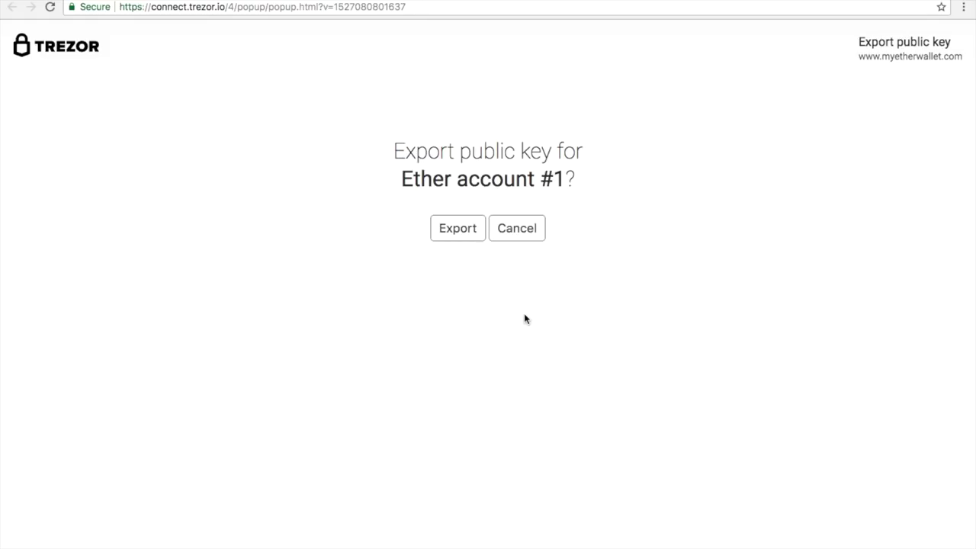
# Step: Export the public key for Ether account #1 and unlock the wallet with the first listed address
pyautogui.click(466, 232)
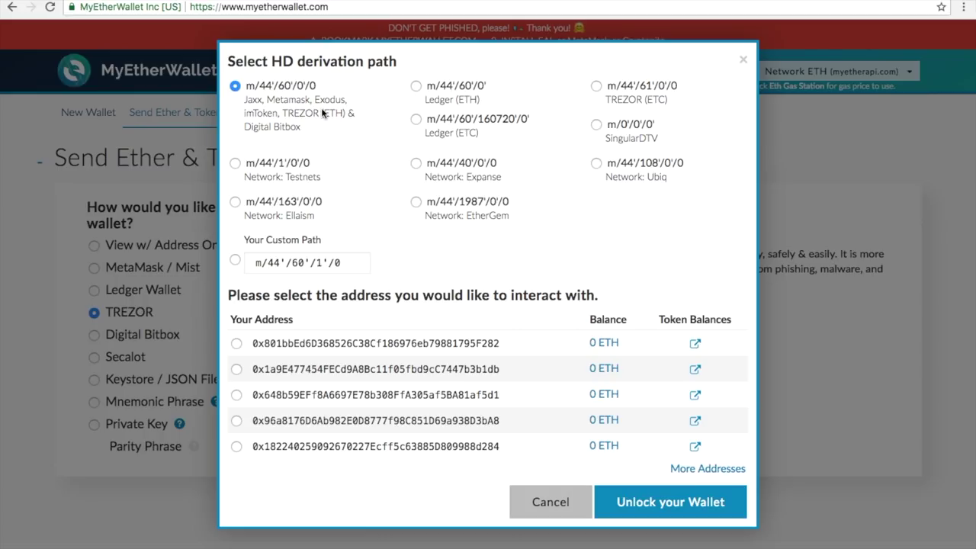
pyautogui.click(236, 344)
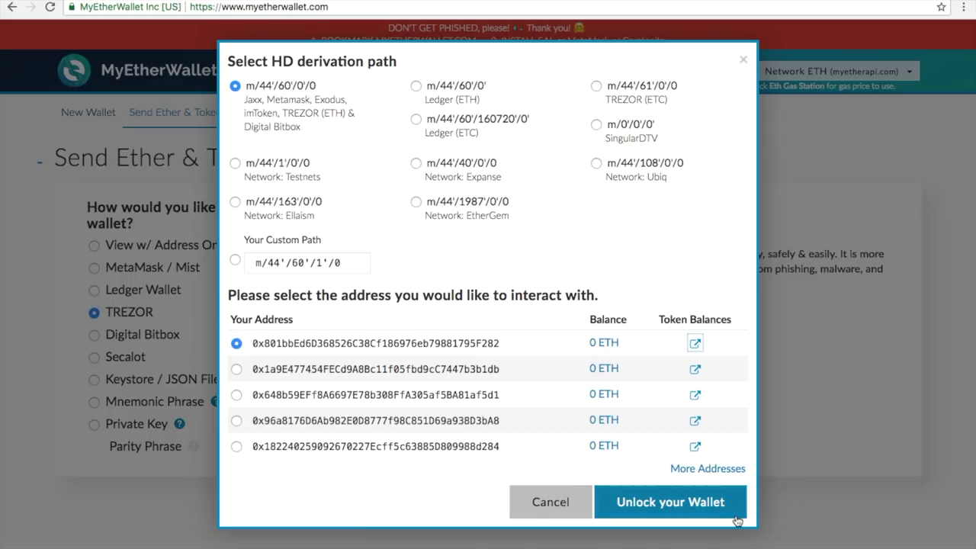
pyautogui.click(670, 501)
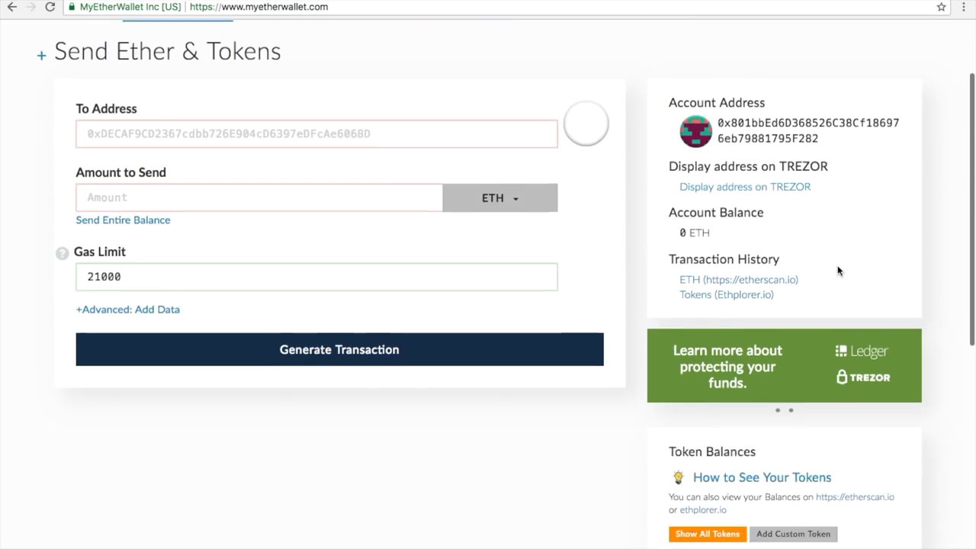
# Step: Expand the wallet's Token Balances section to show all tokens
pyautogui.scroll(-3, 837, 268)
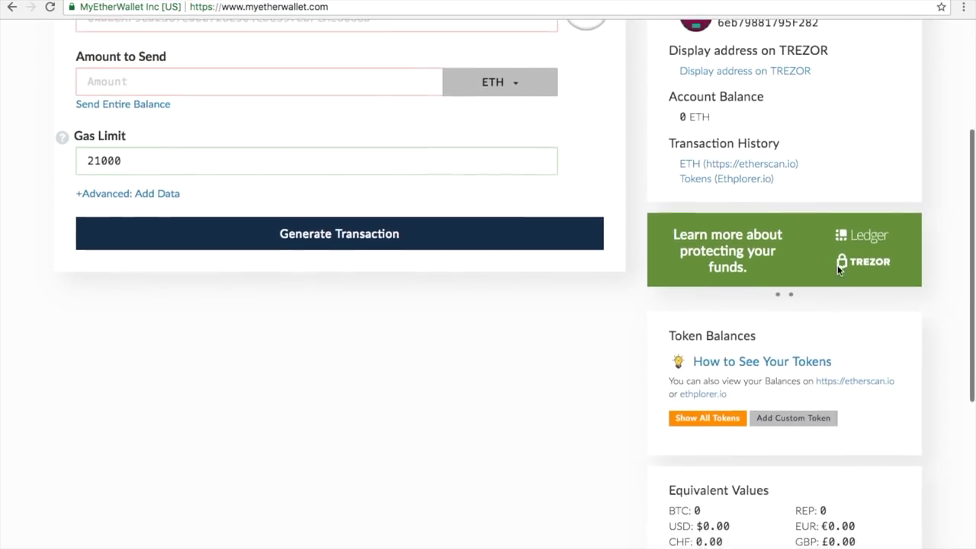
pyautogui.scroll(-1, 837, 270)
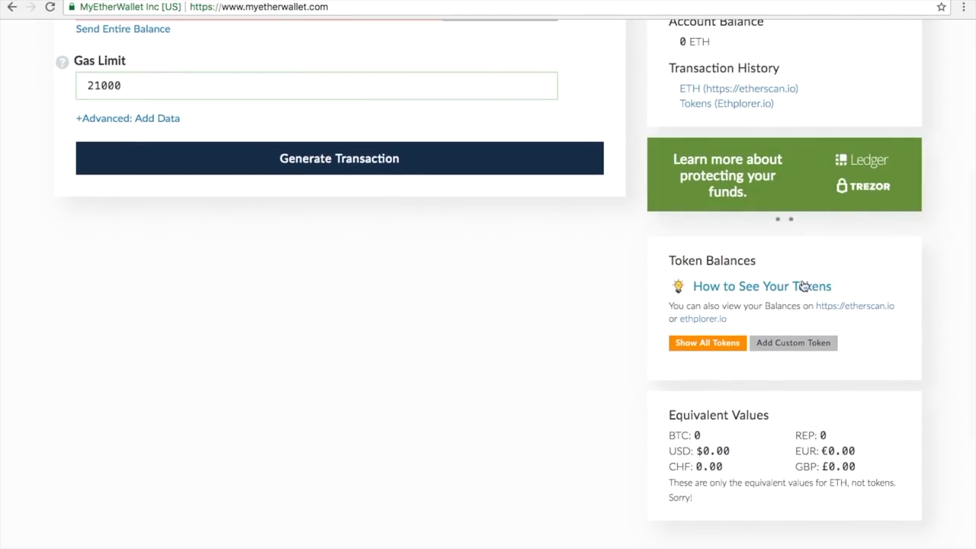
pyautogui.click(732, 342)
pyautogui.scroll(-1, 840, 404)
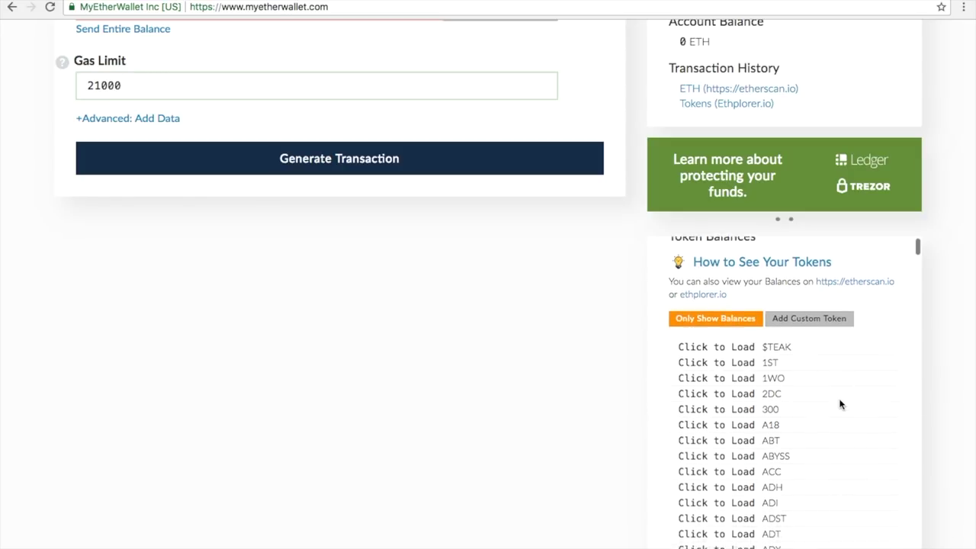
# Step: Browse the full token list, load the balance for the VLD token, and return to the Send Ether & Tokens form
pyautogui.scroll(-2, 840, 404)
pyautogui.scroll(-1, 792, 371)
pyautogui.scroll(-5, 792, 371)
pyautogui.scroll(-15, 792, 371)
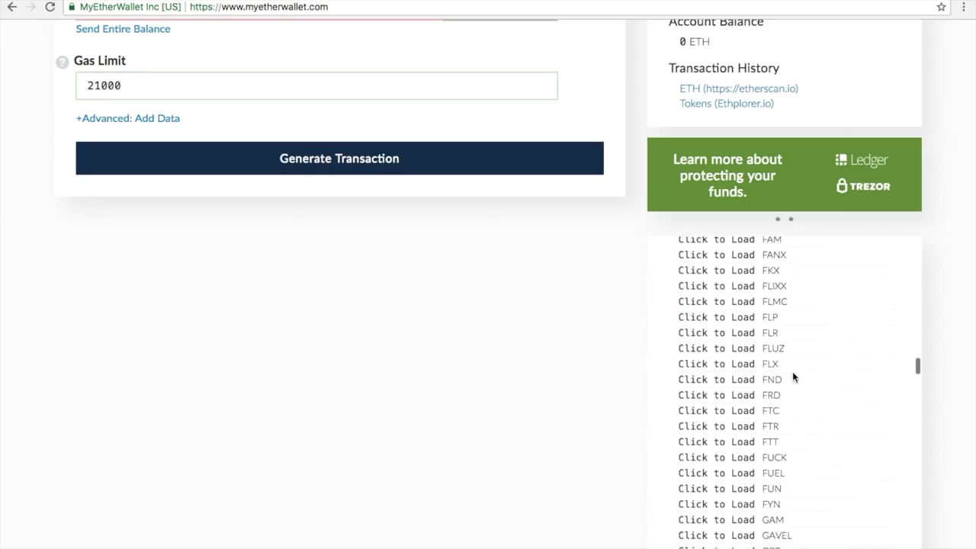
pyautogui.scroll(-20, 792, 372)
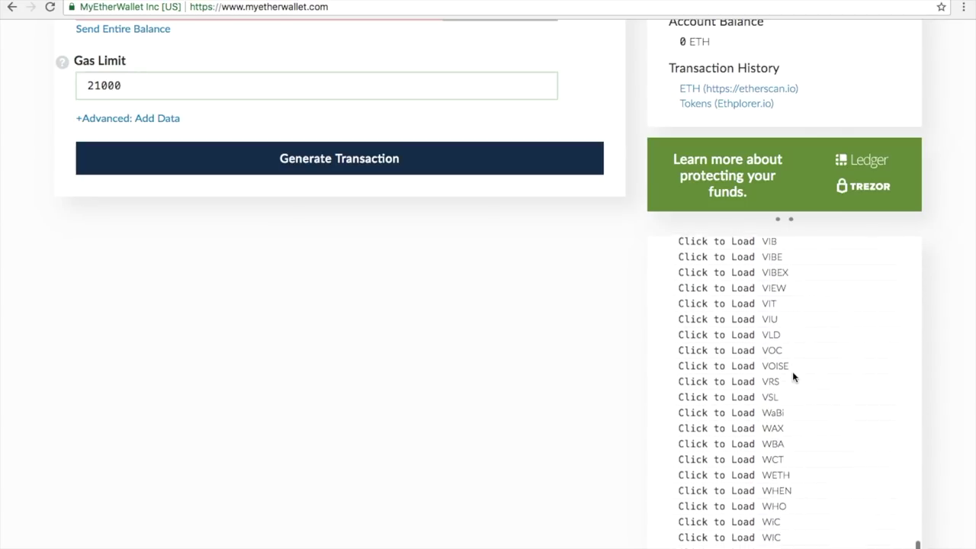
pyautogui.click(743, 348)
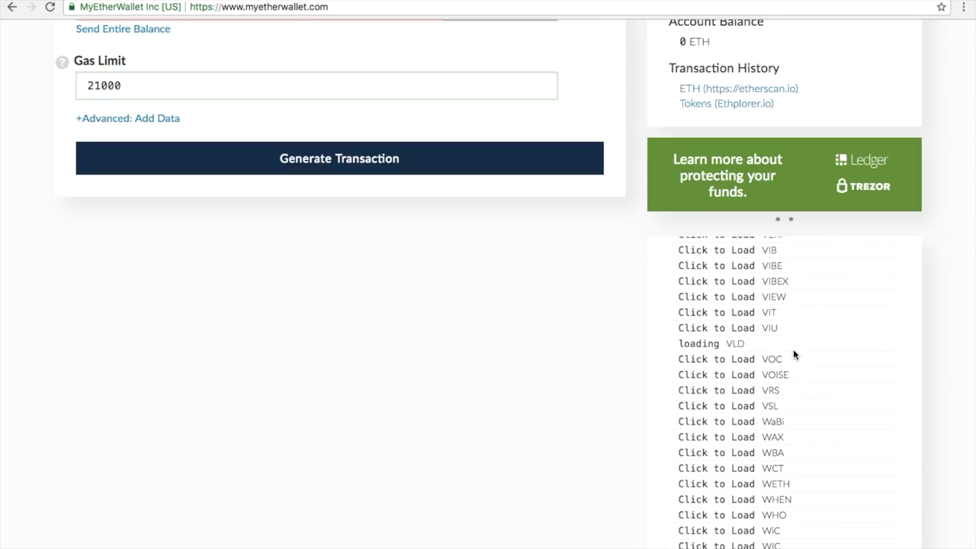
pyautogui.scroll(-5, 702, 343)
pyautogui.scroll(15, 702, 349)
pyautogui.scroll(15, 701, 347)
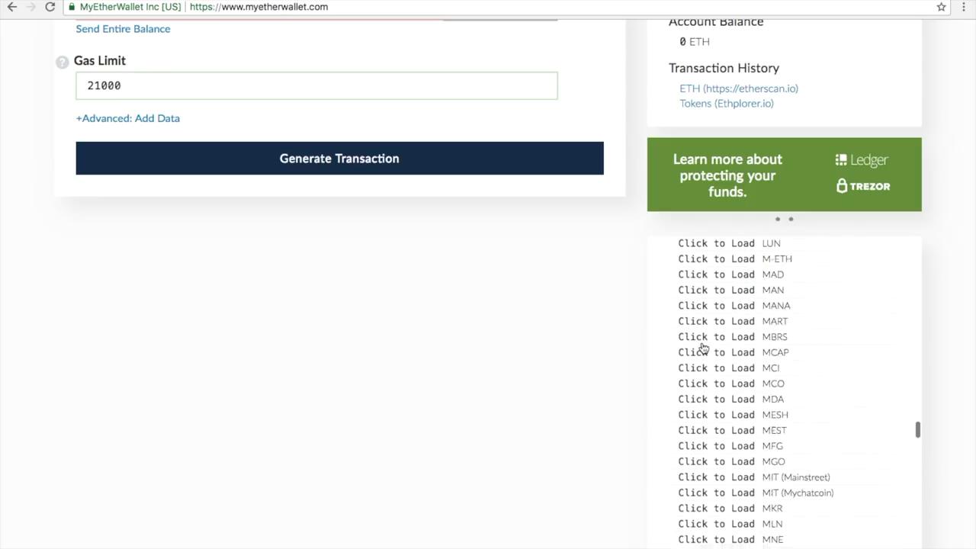
pyautogui.scroll(4, 596, 337)
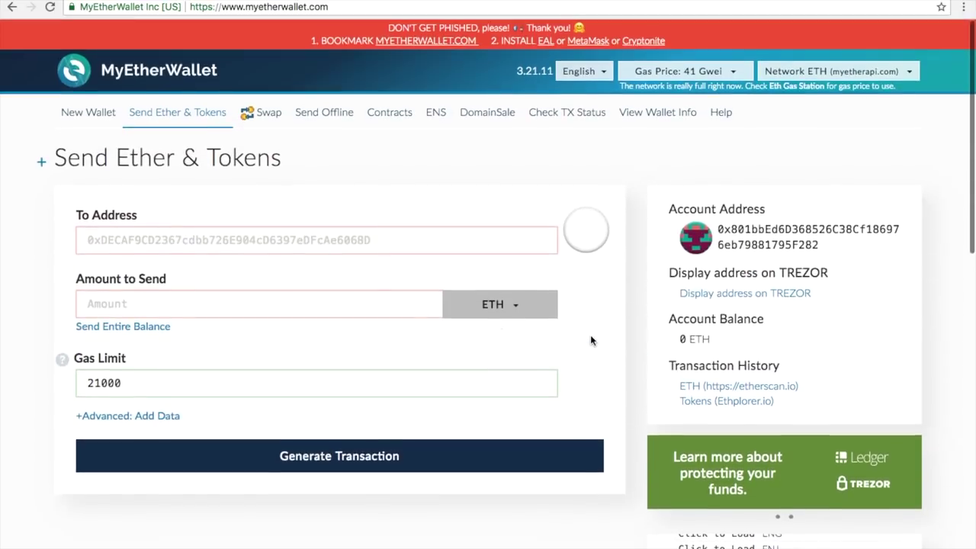